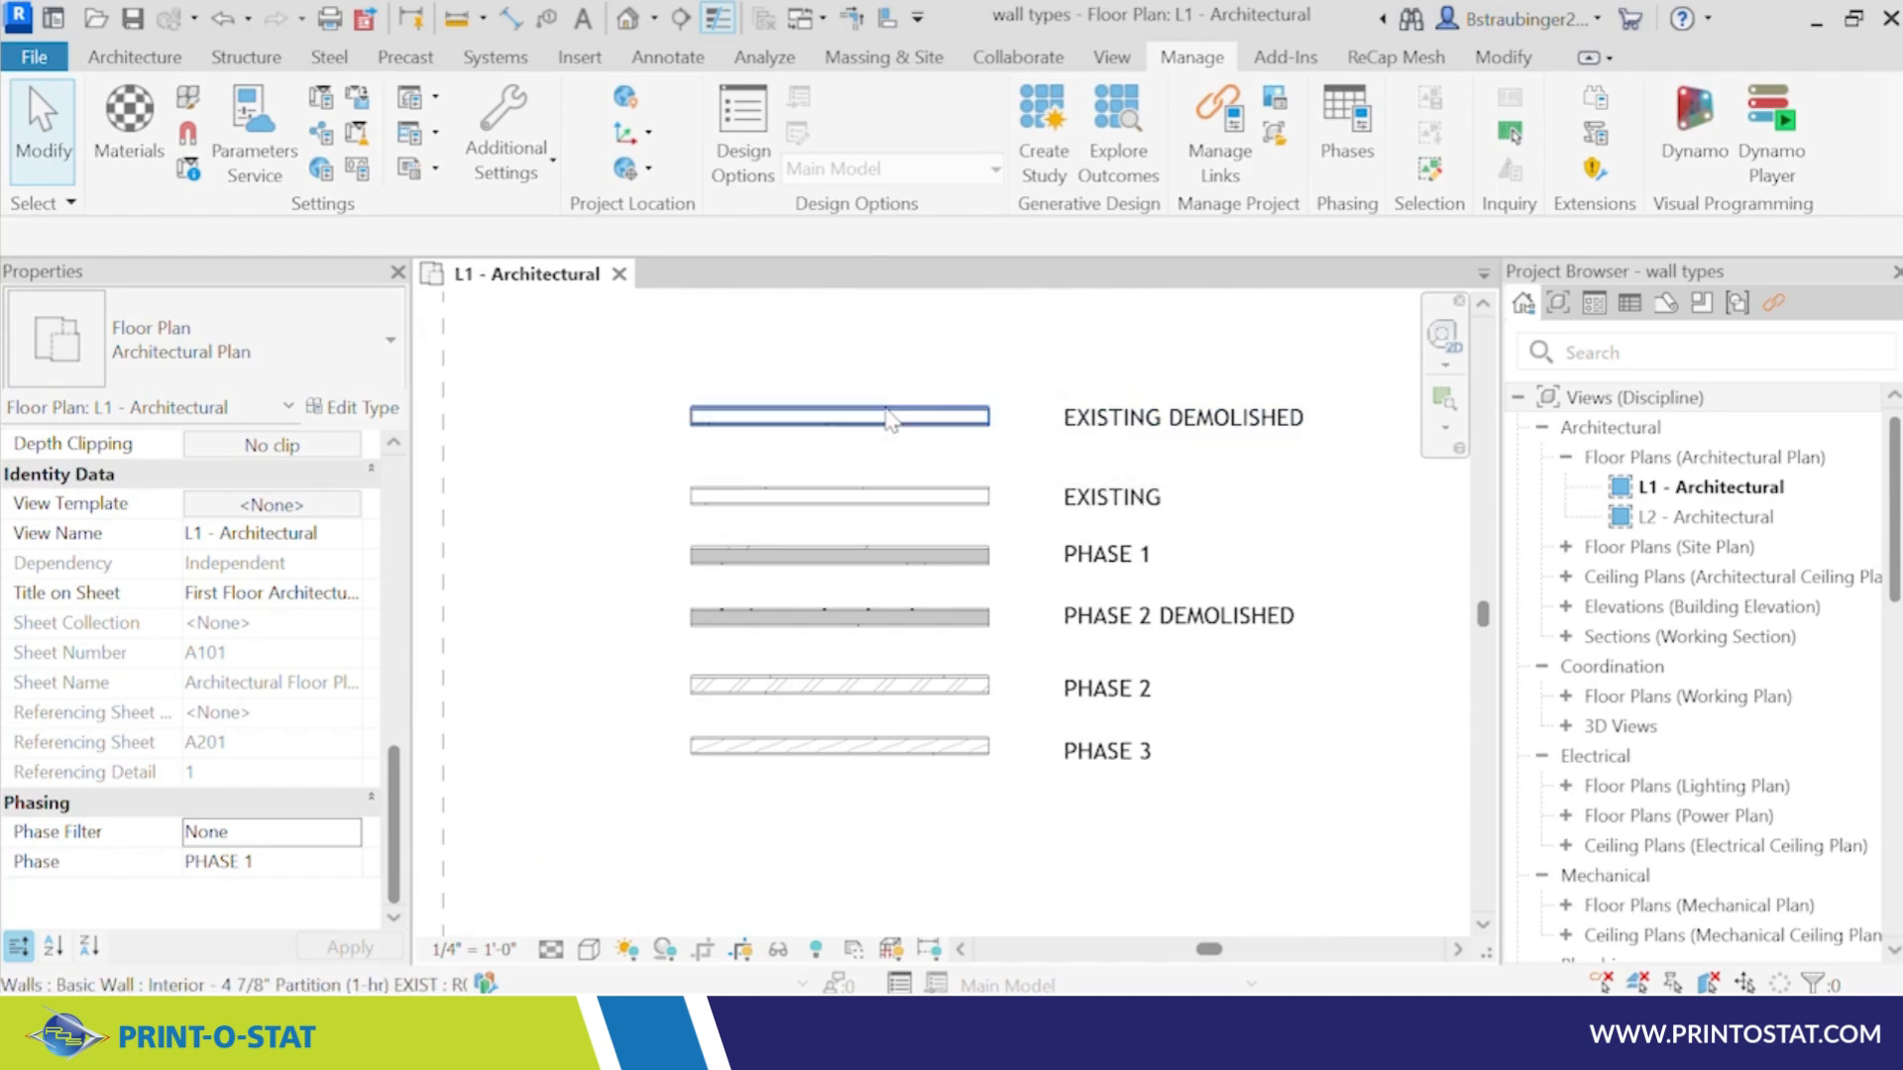
# Step: Examine the created and demolished phase properties of each of the six sample walls, from EXISTING DEMOLISHED to PHASE 3
pyautogui.click(912, 417)
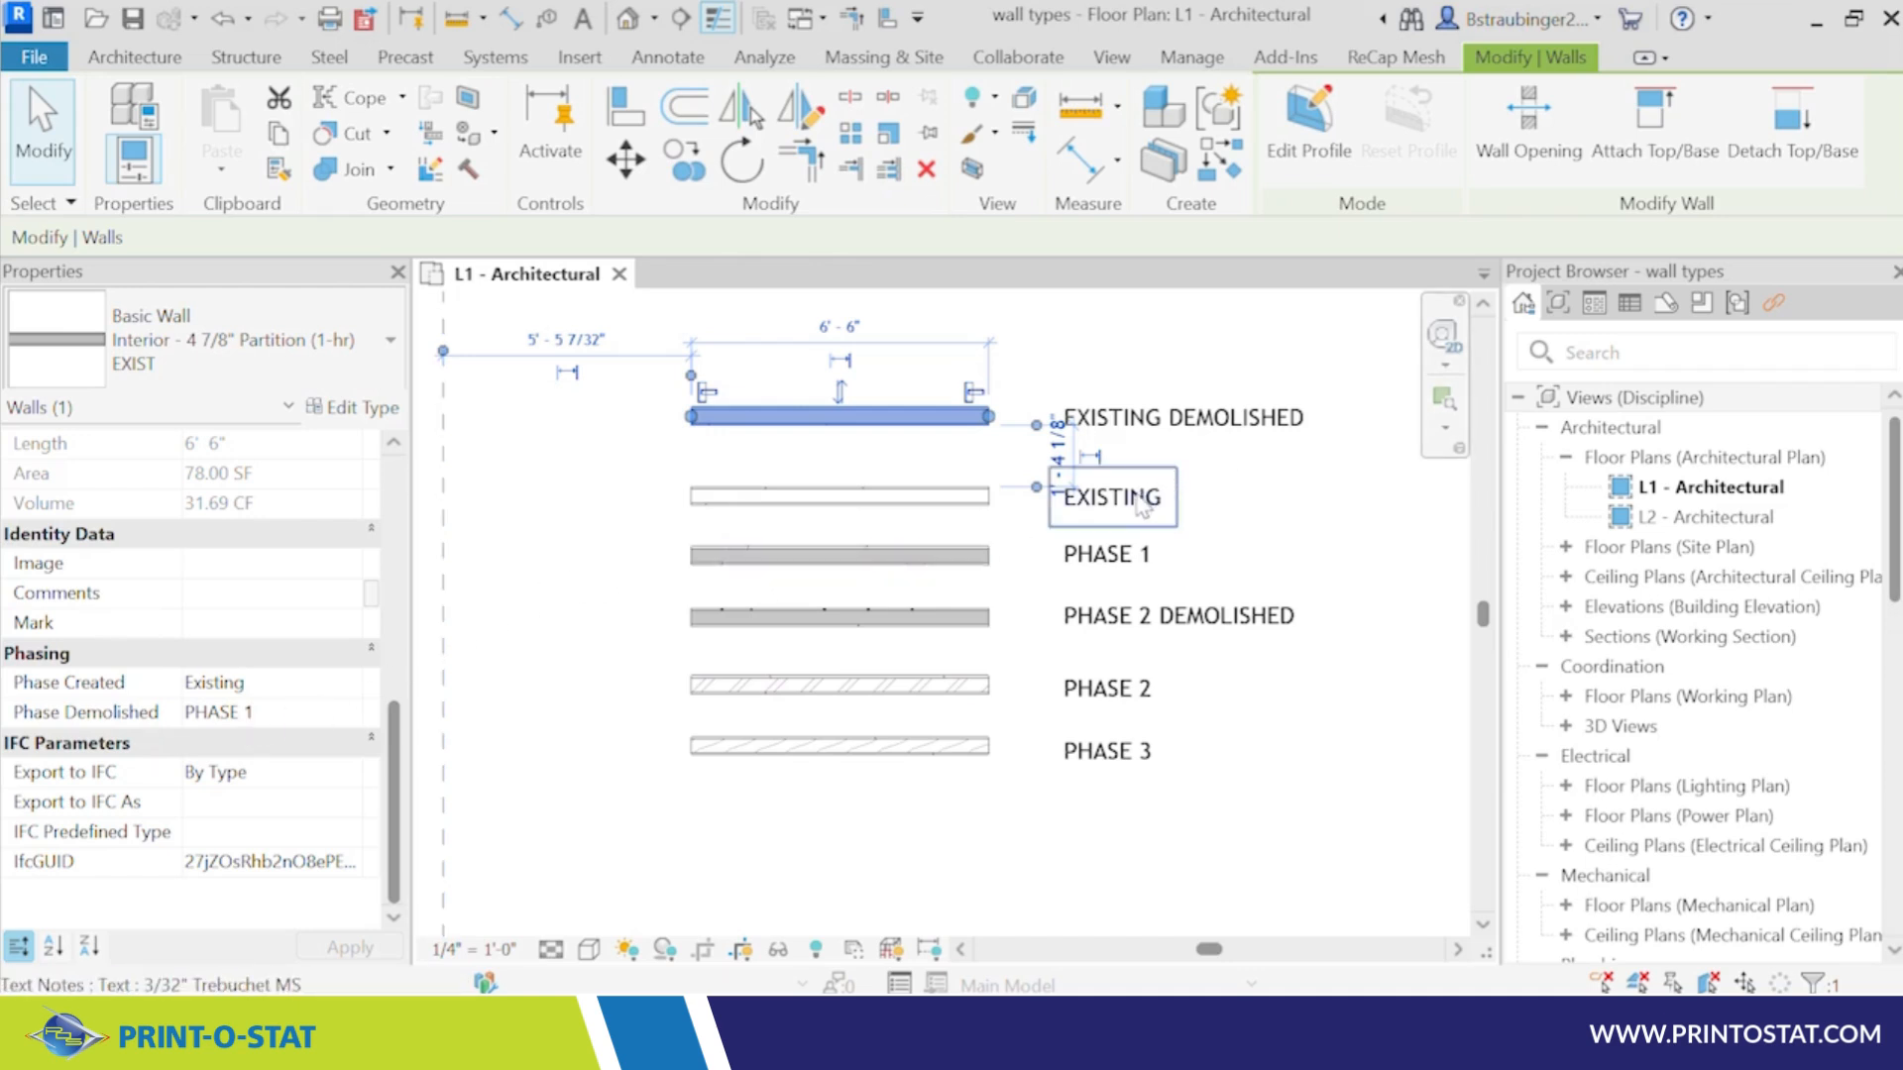
pyautogui.click(949, 494)
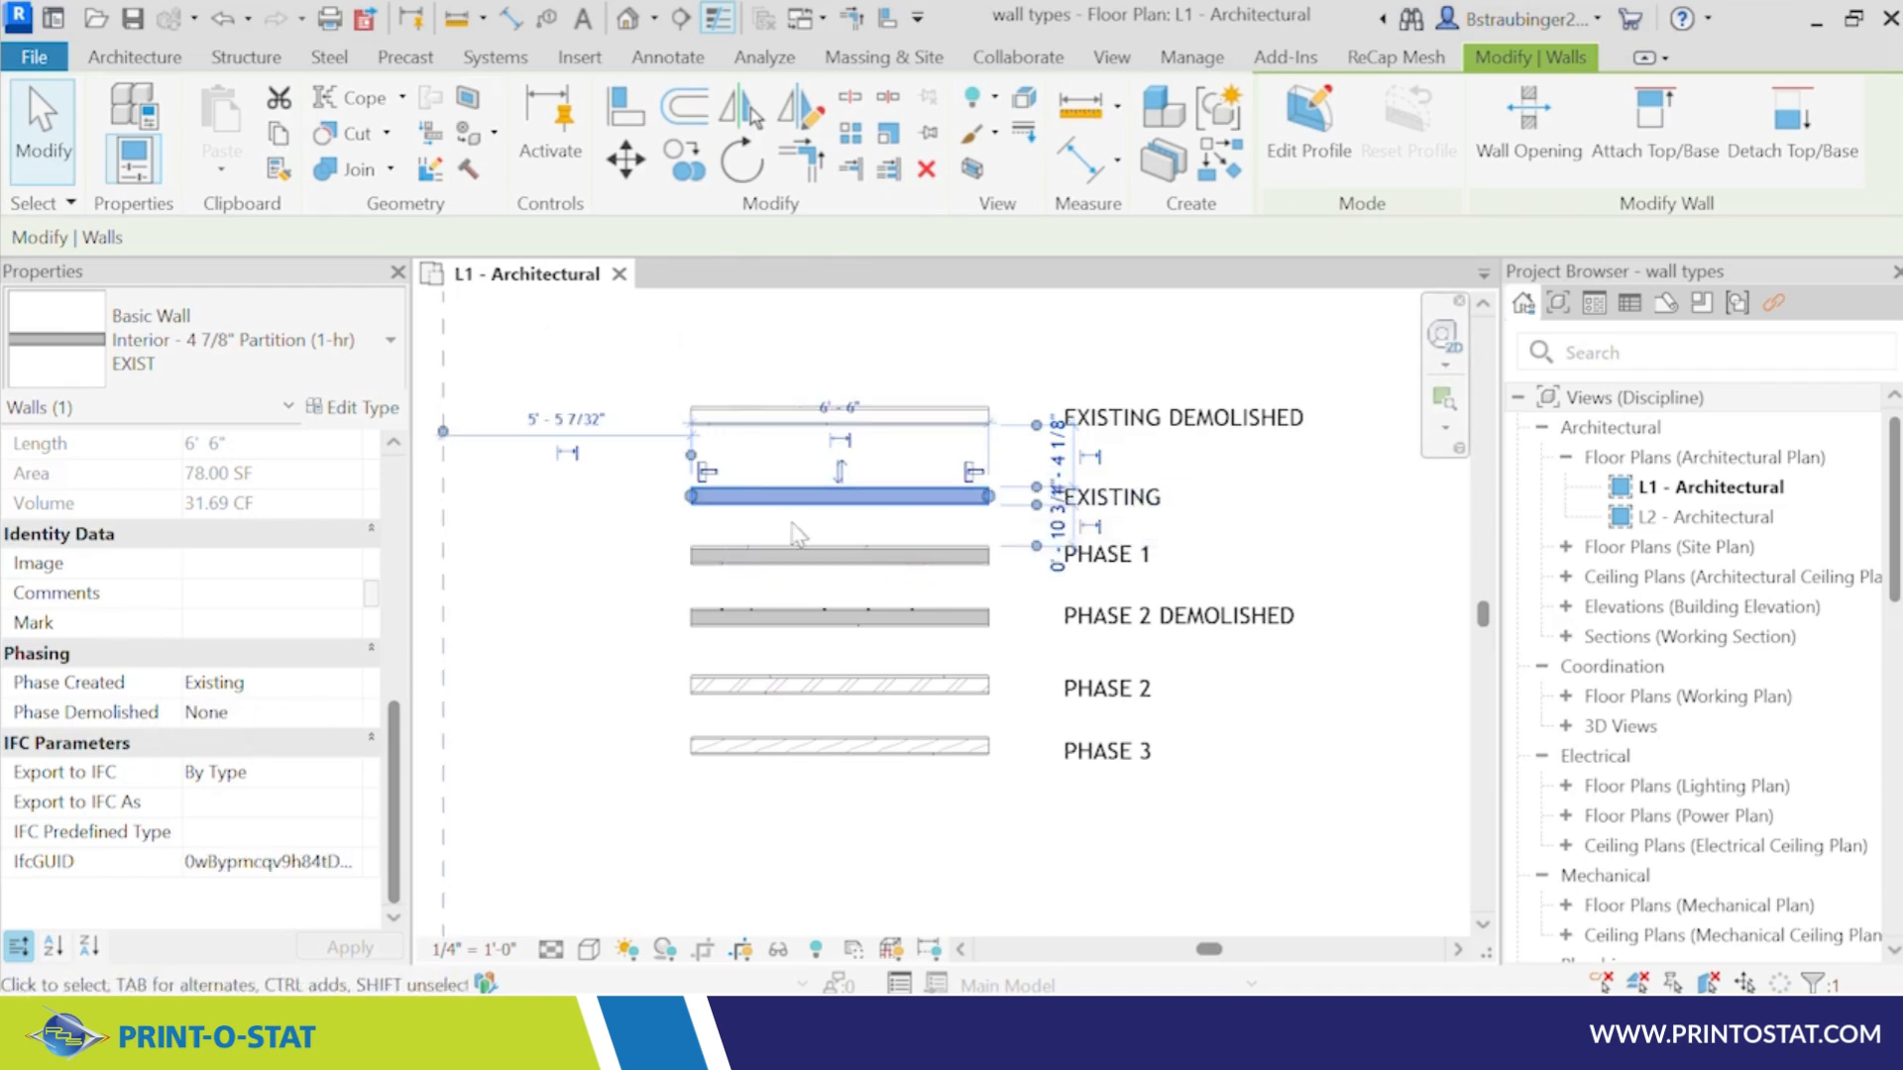
pyautogui.click(838, 557)
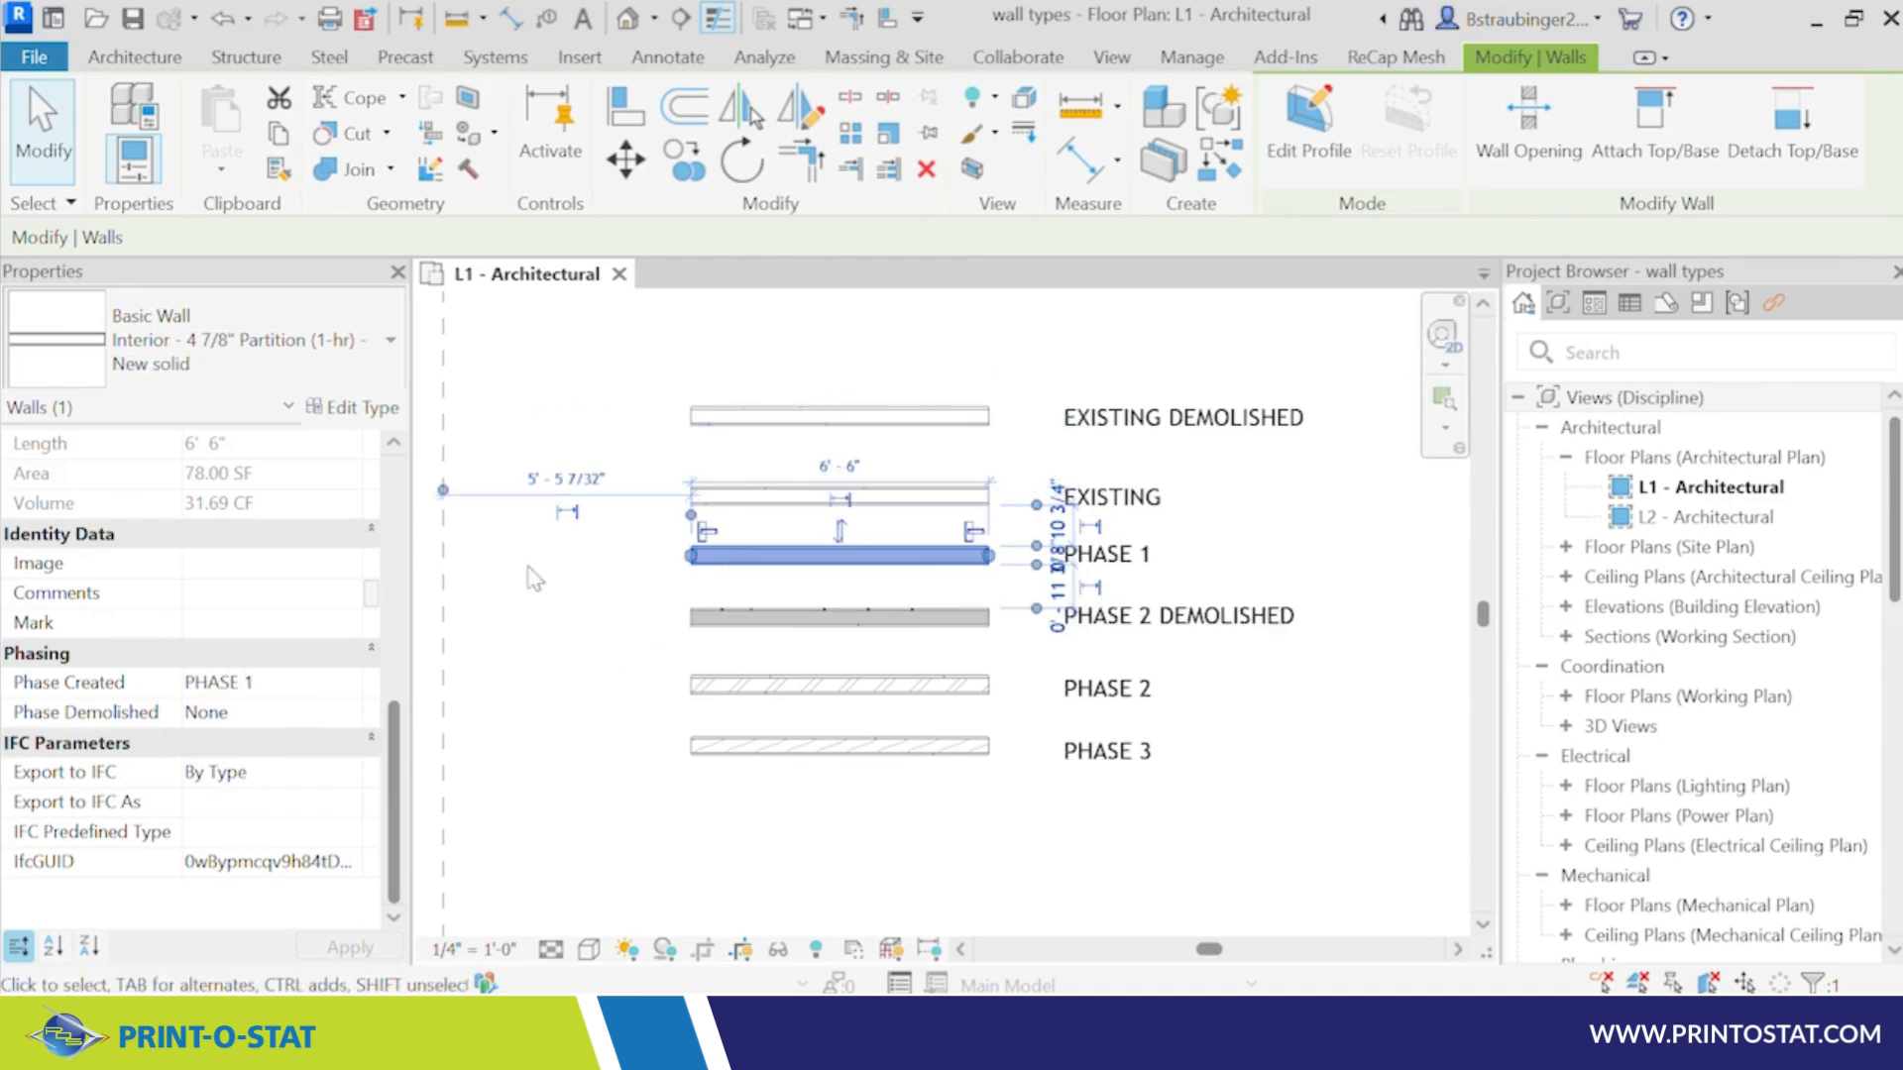
pyautogui.click(827, 619)
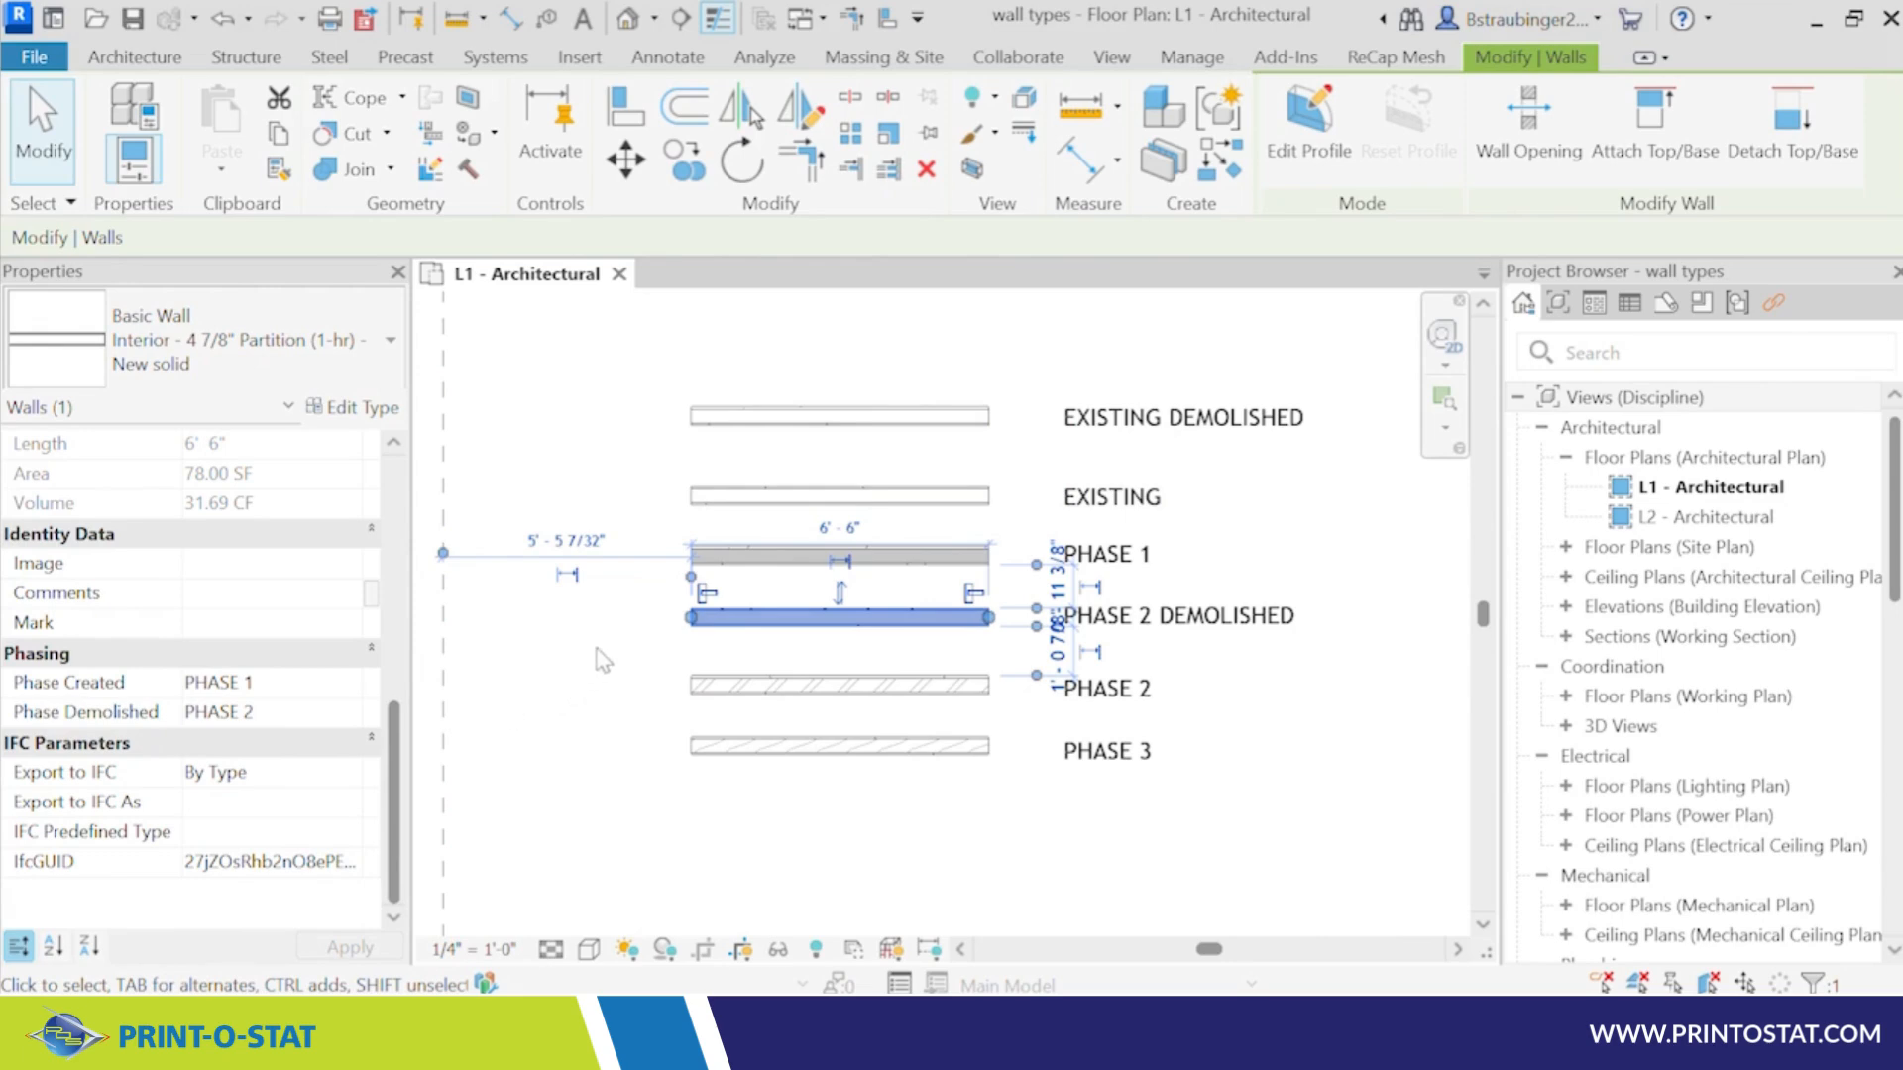
pyautogui.click(831, 686)
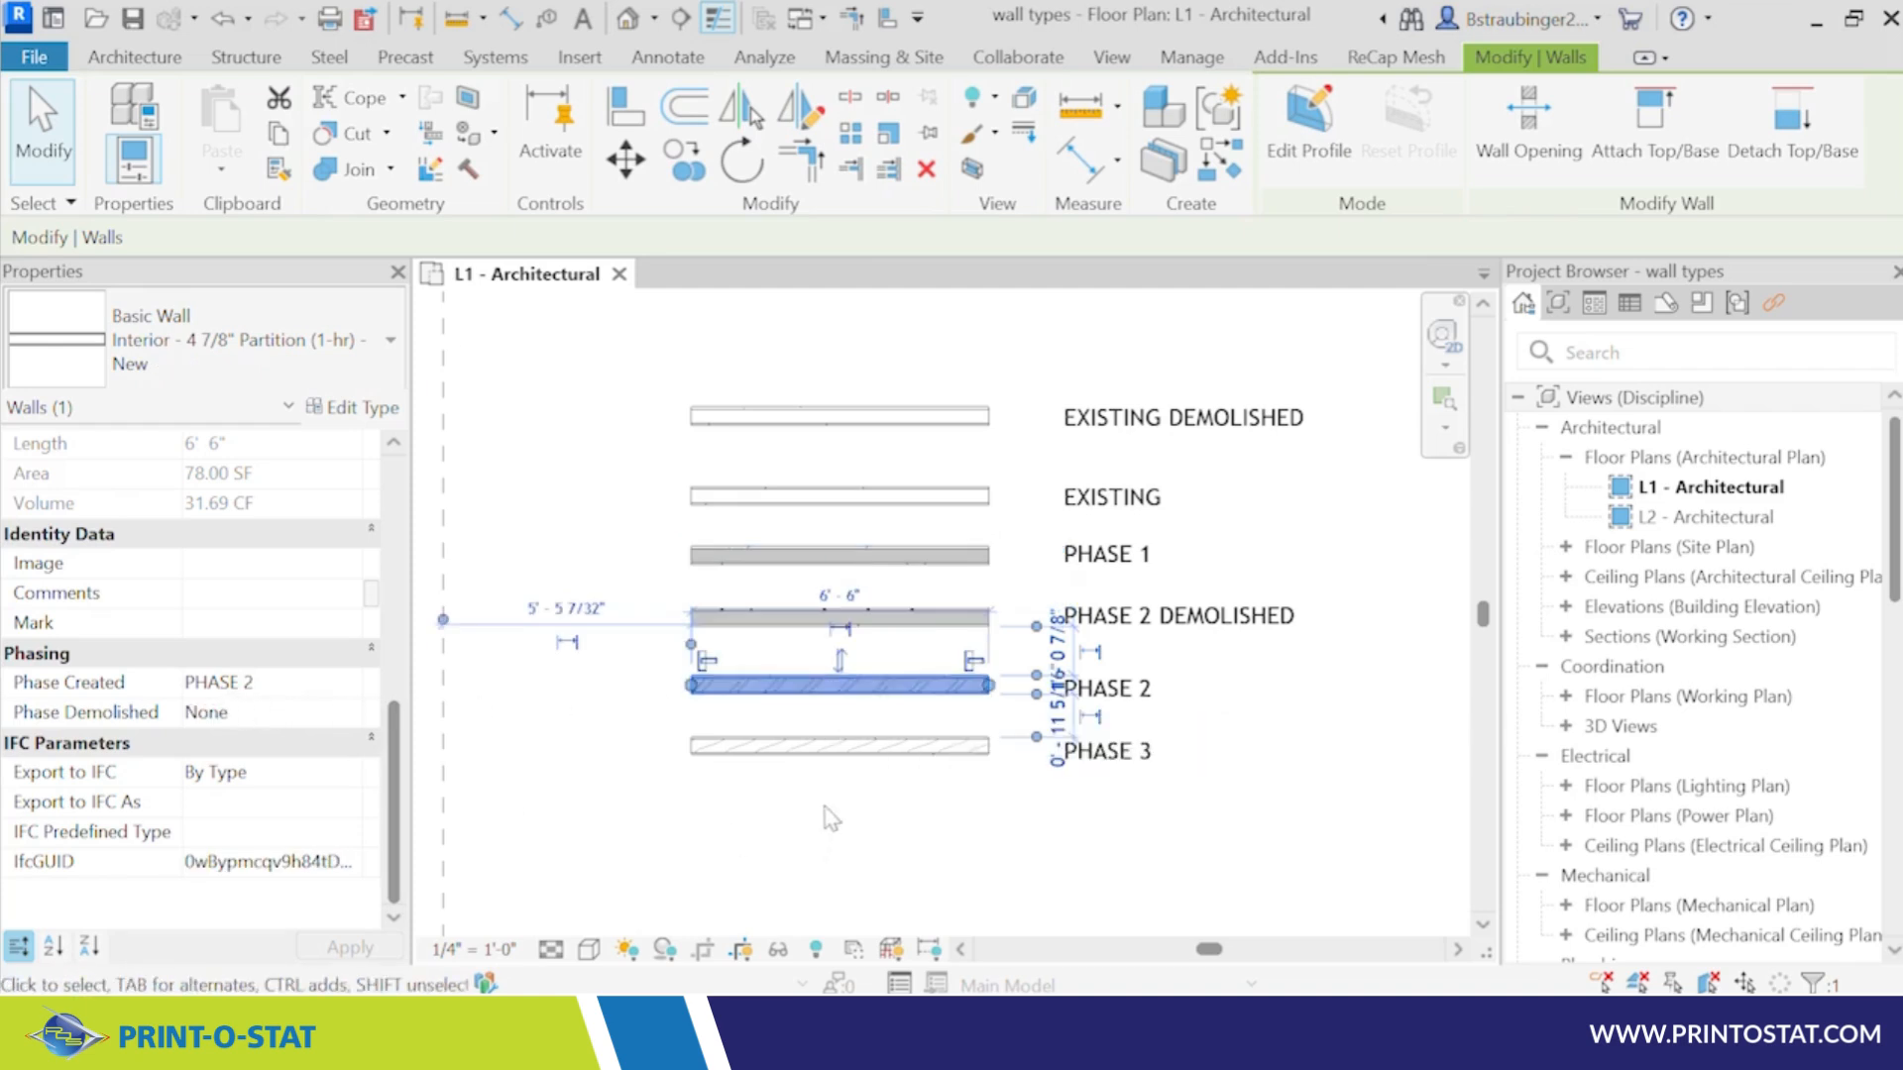
pyautogui.click(814, 746)
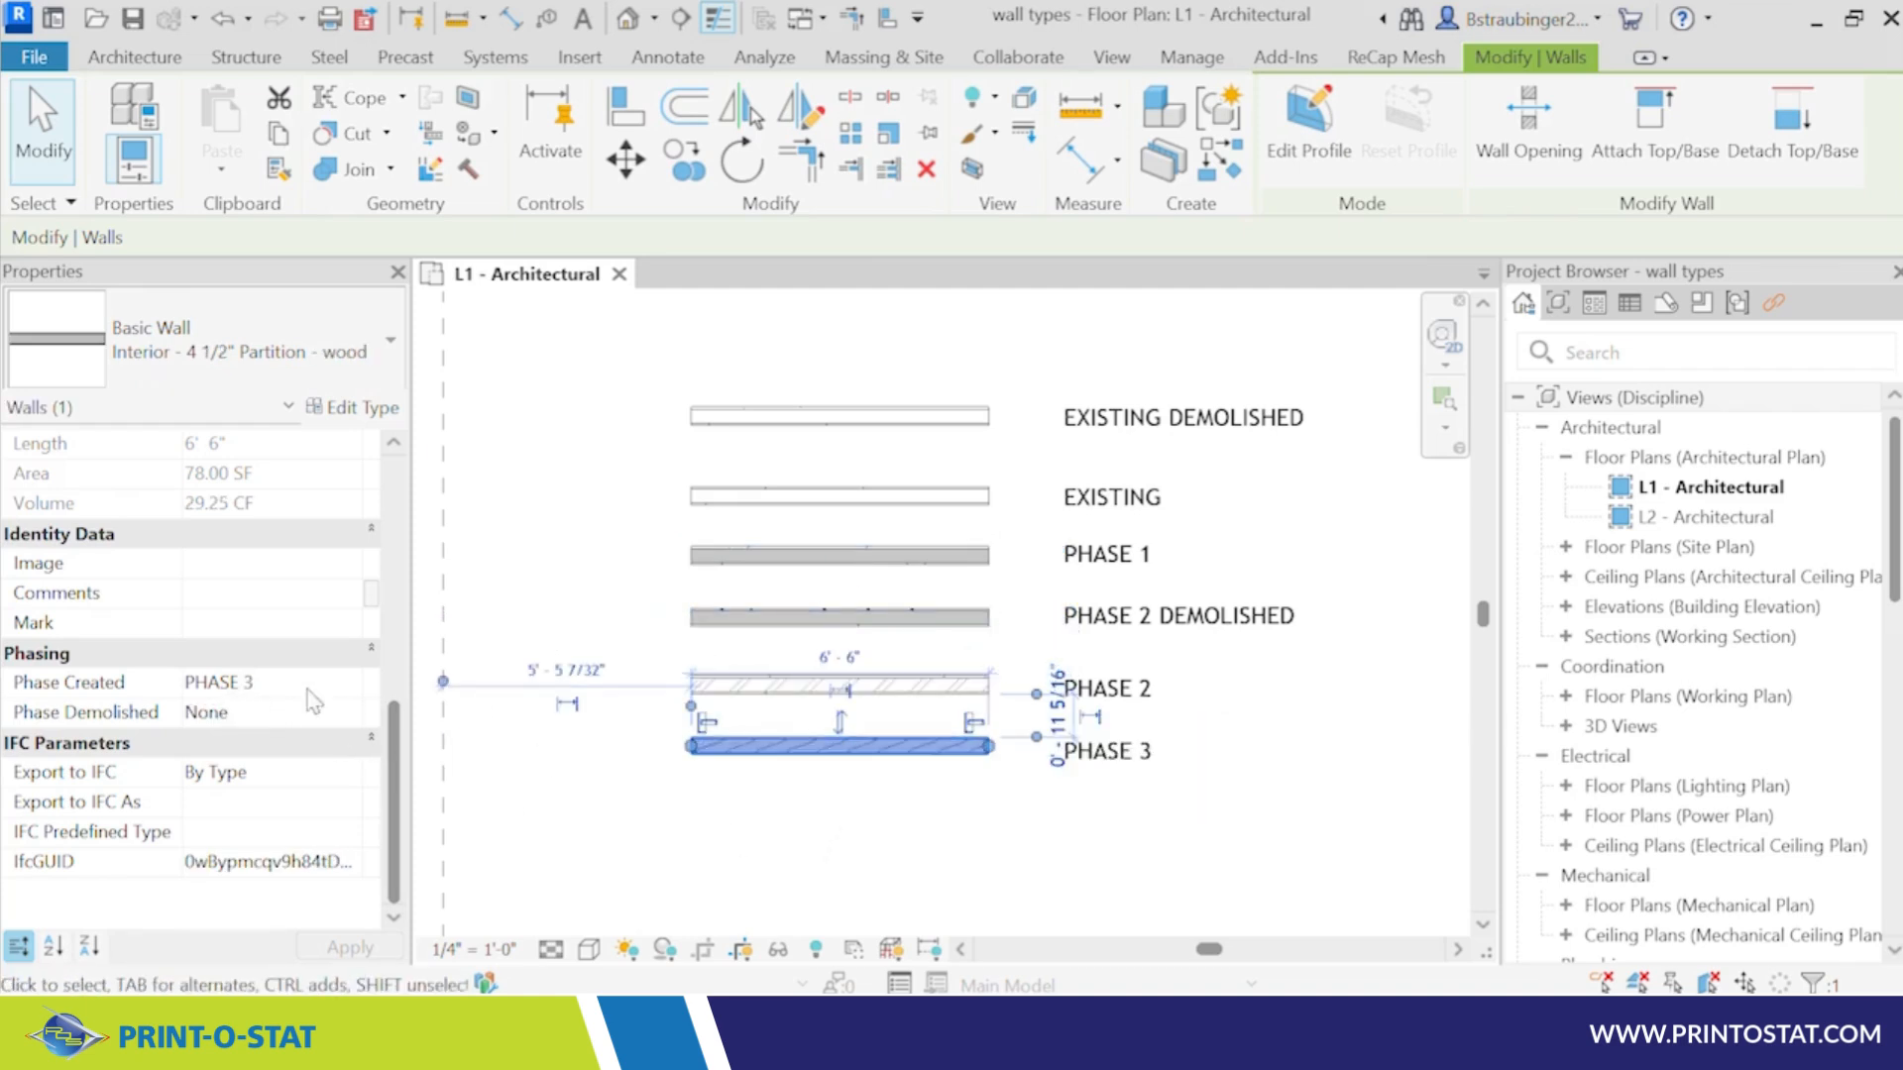
pyautogui.click(607, 548)
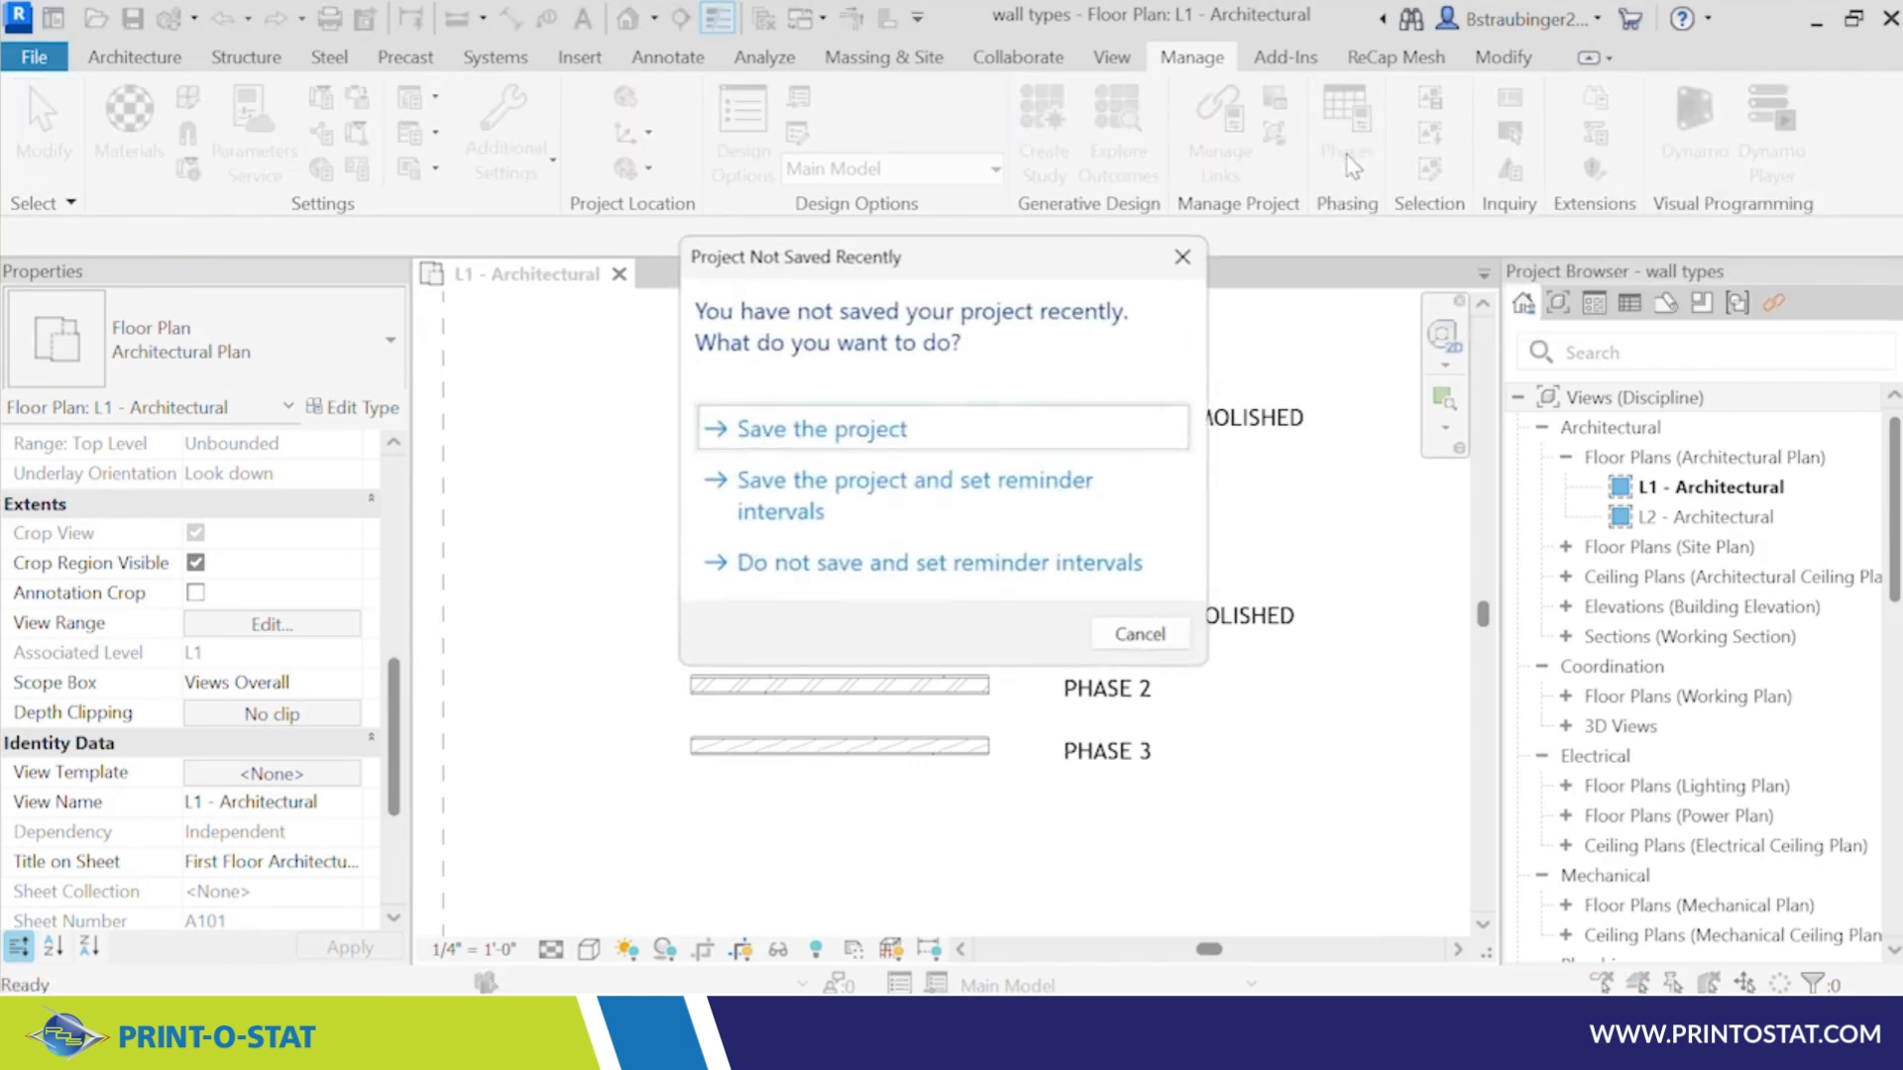
# Step: Review the project phases, phase filters and graphic overrides in the Phasing settings, dismissing the save reminder
pyautogui.click(1143, 637)
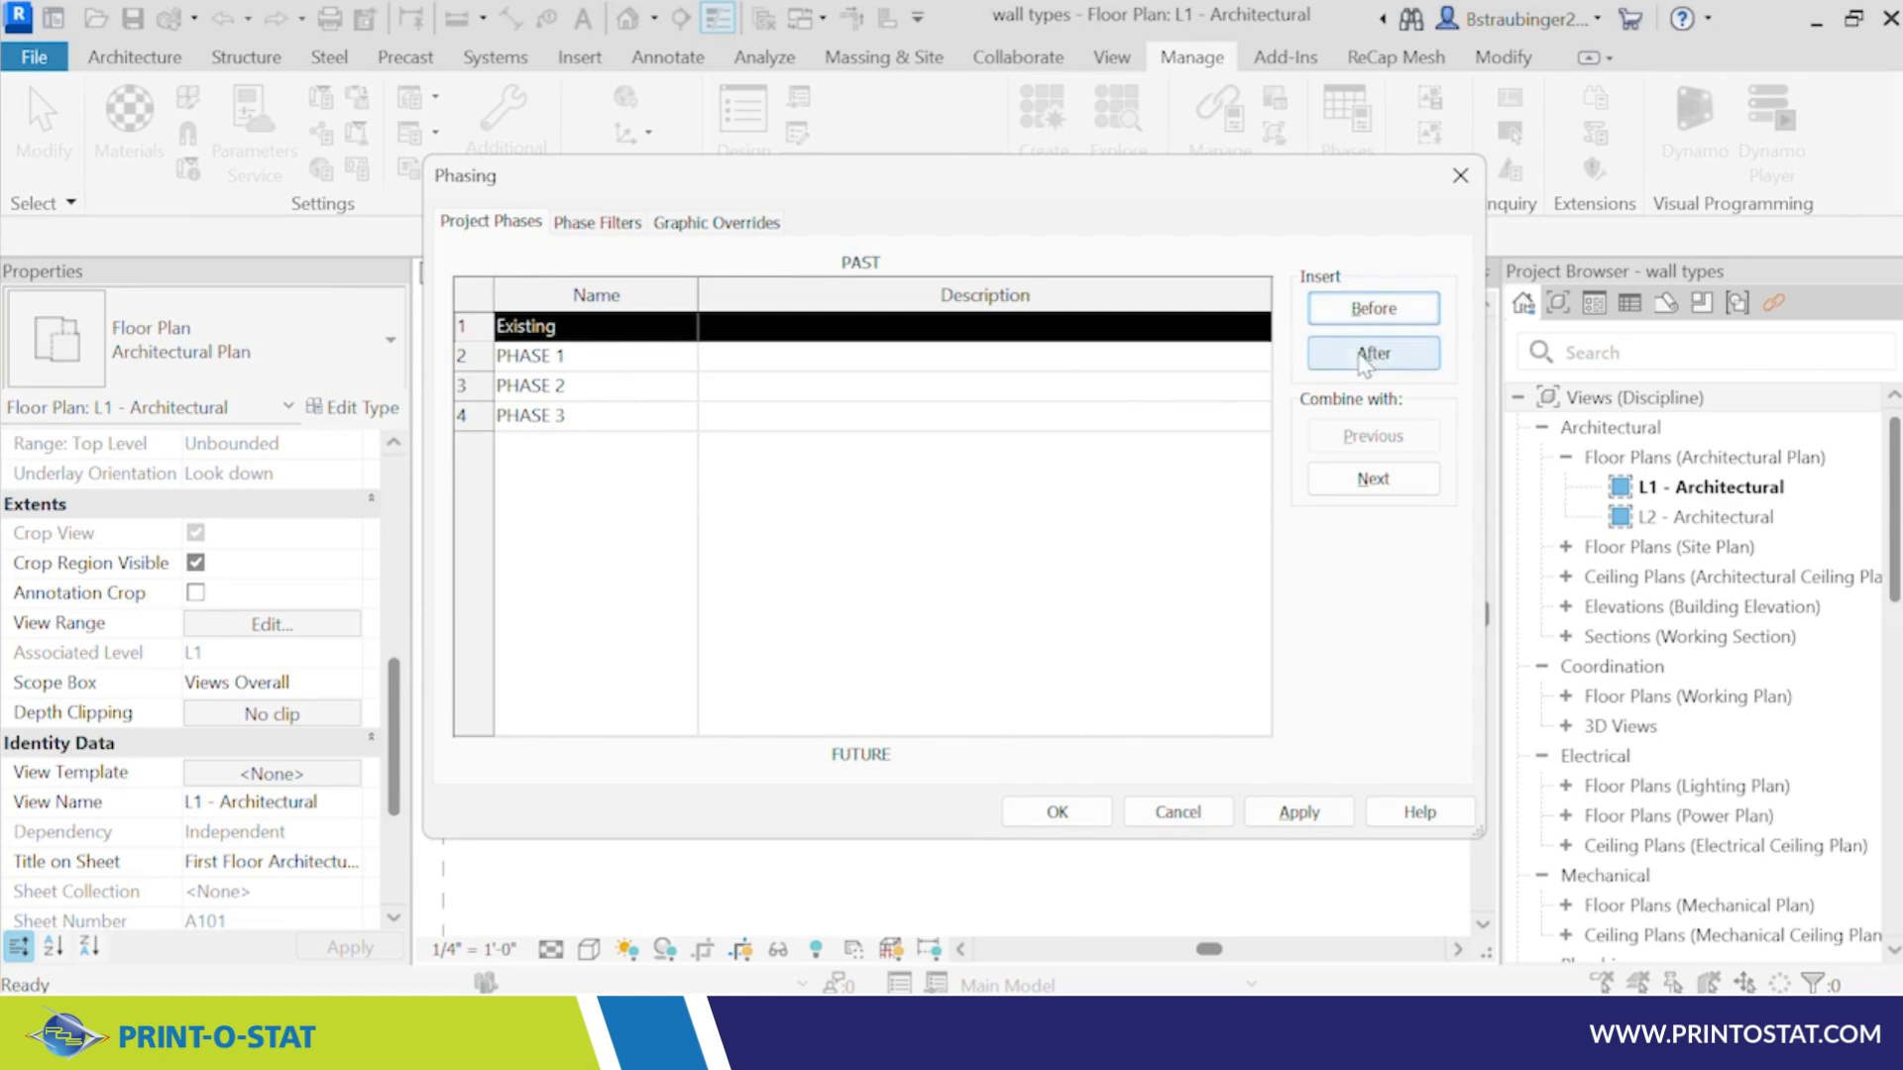
pyautogui.click(505, 414)
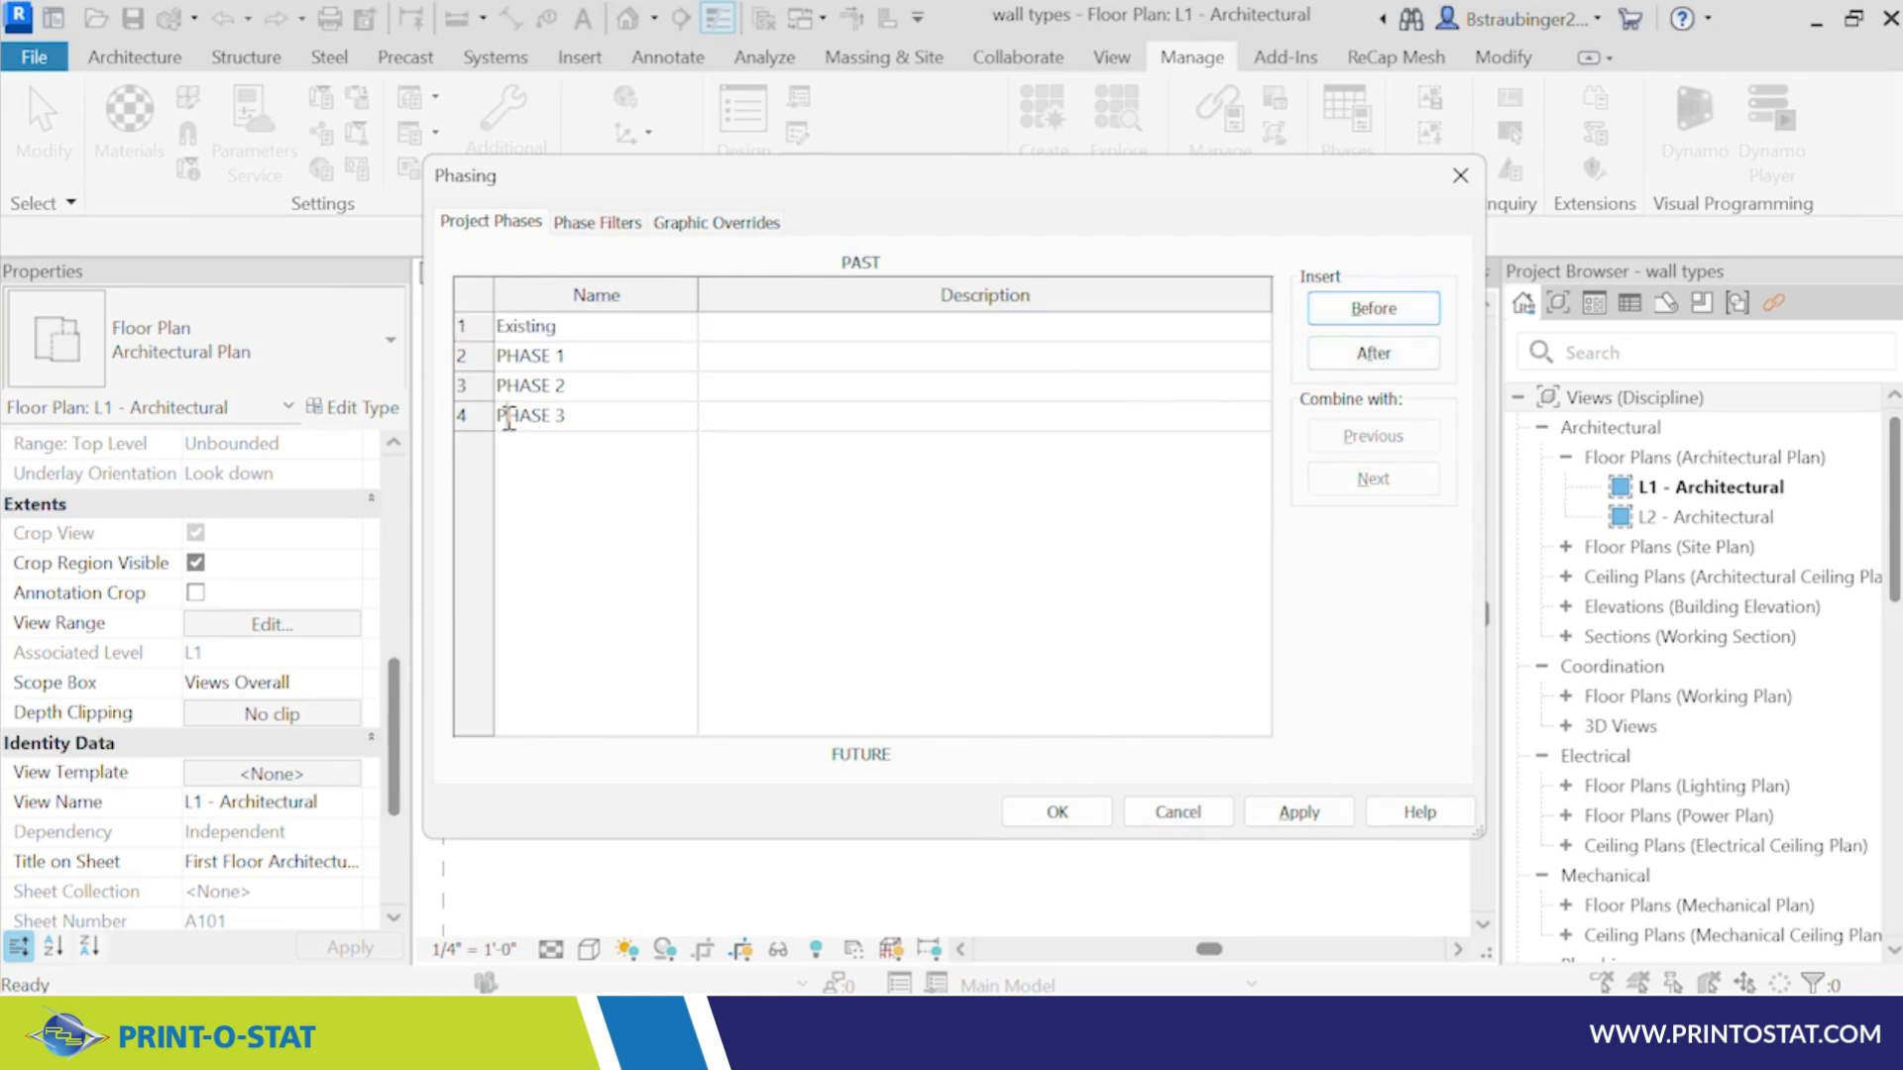
pyautogui.click(484, 415)
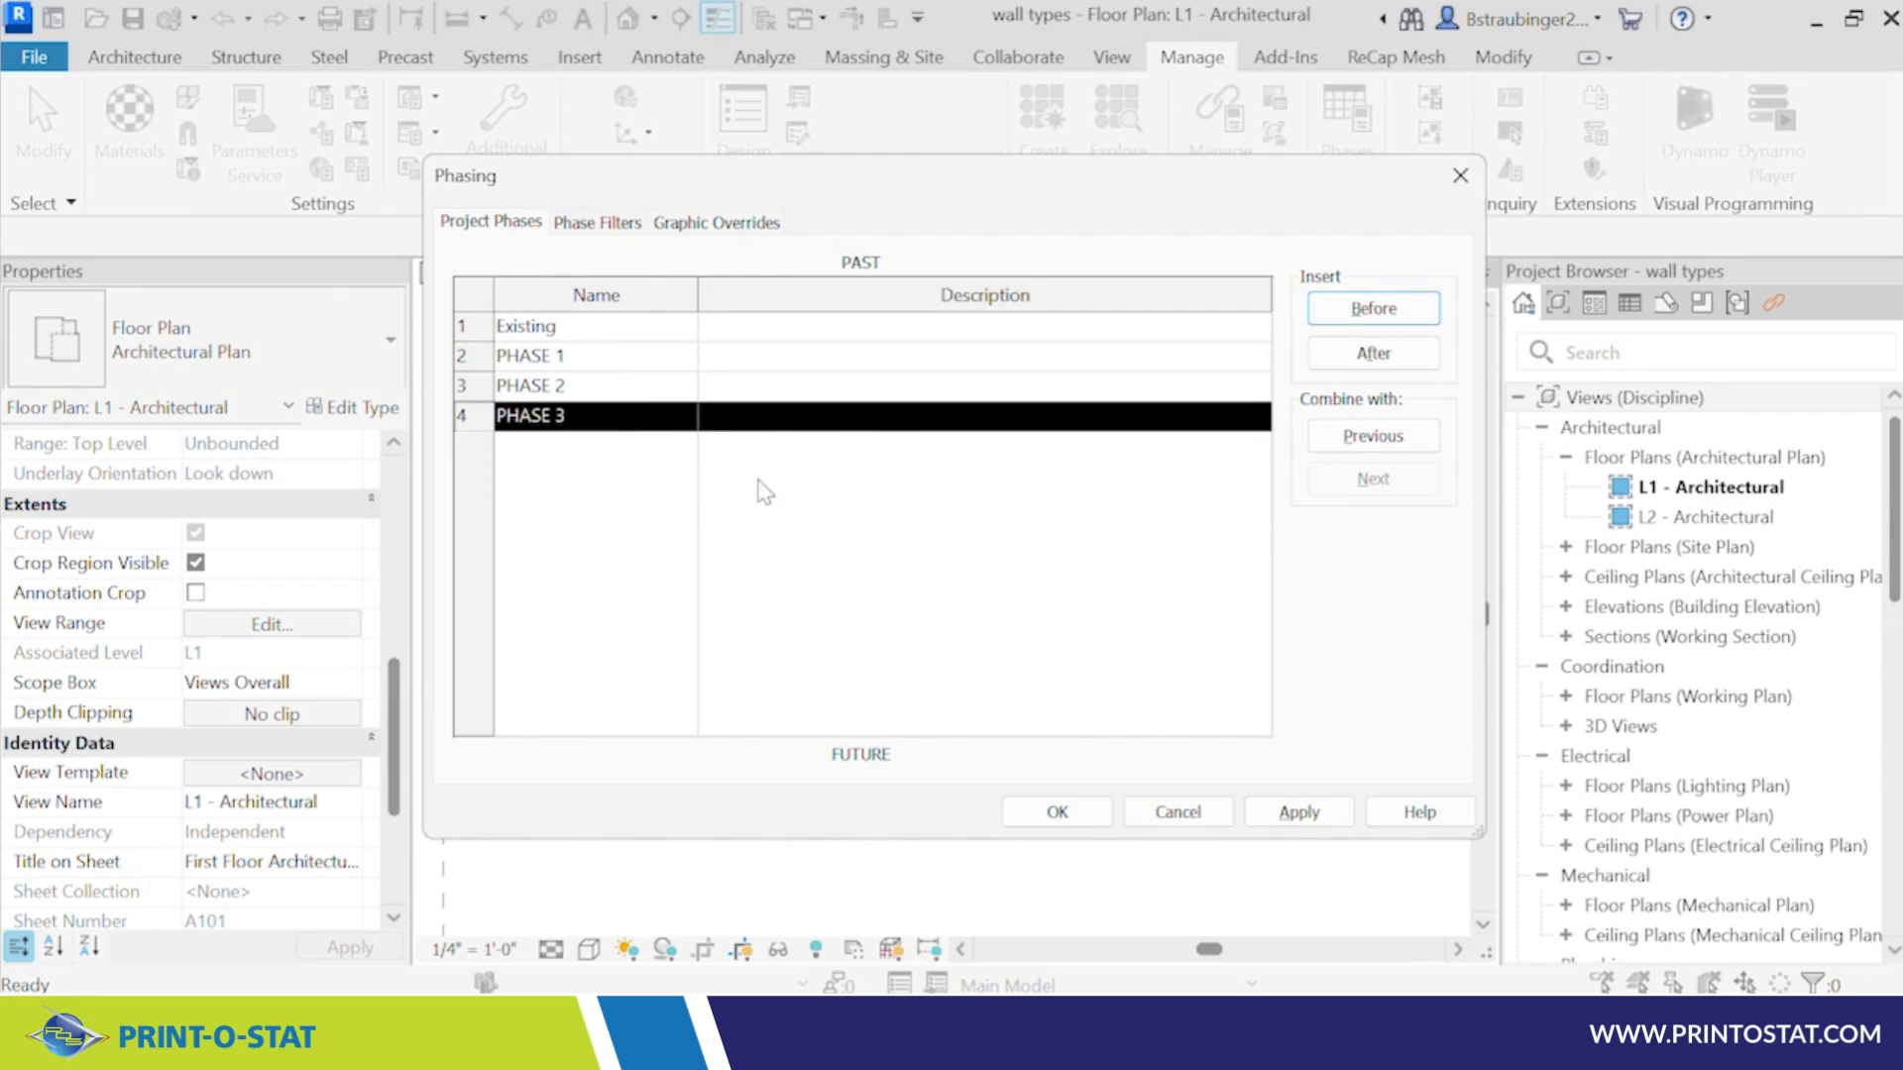
pyautogui.click(586, 224)
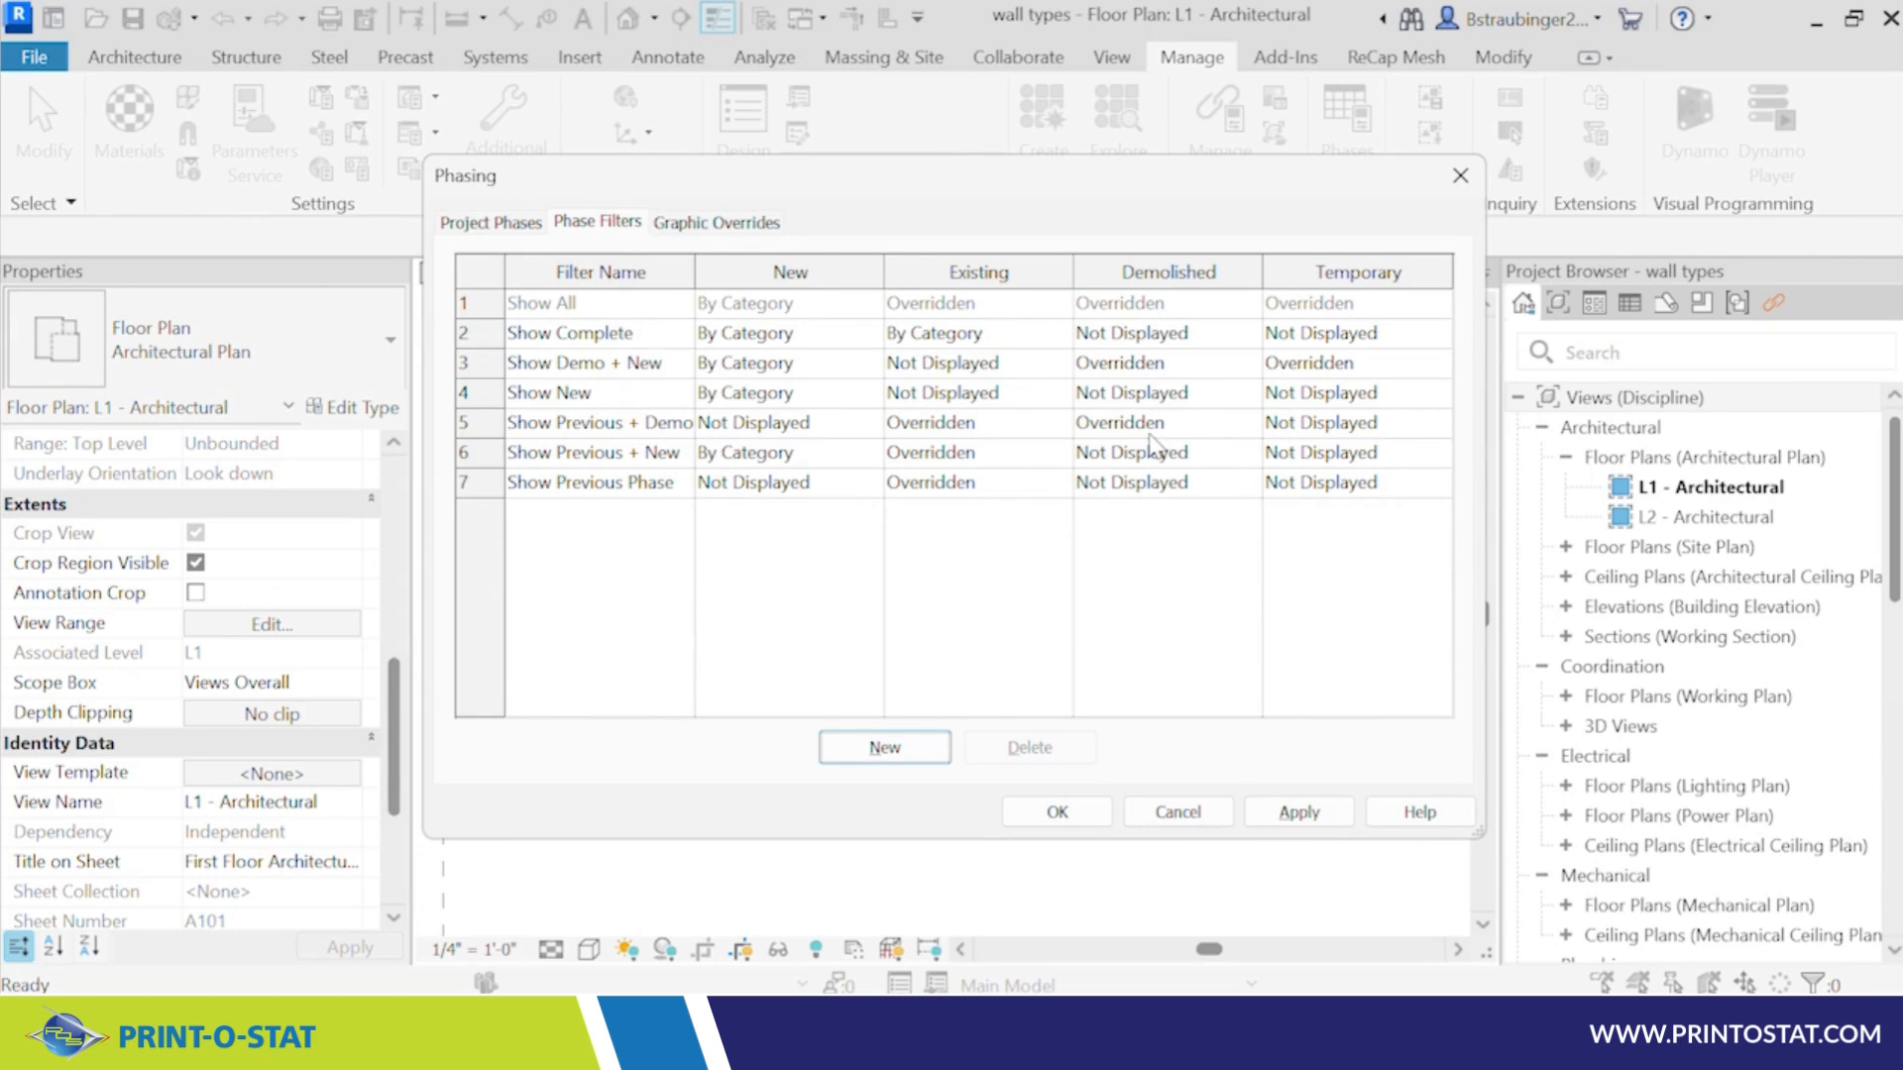
pyautogui.click(710, 234)
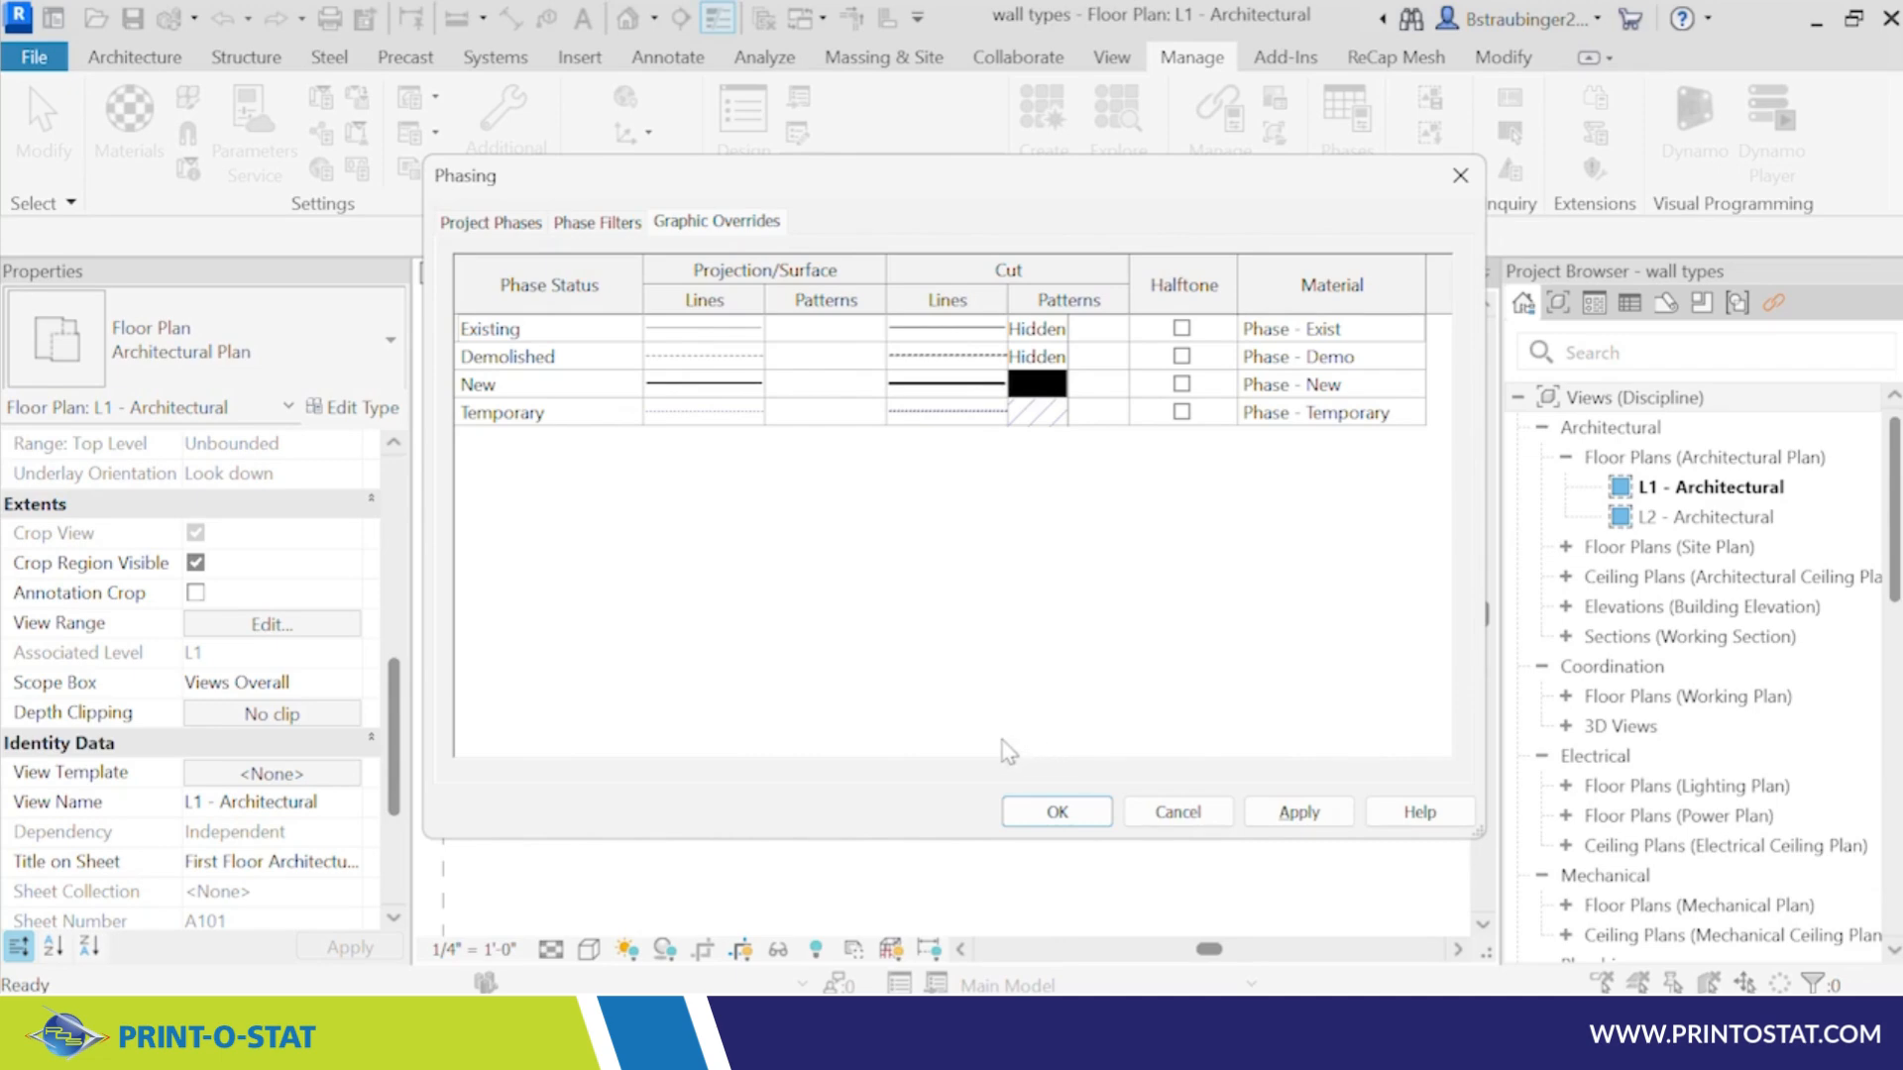
pyautogui.click(1049, 816)
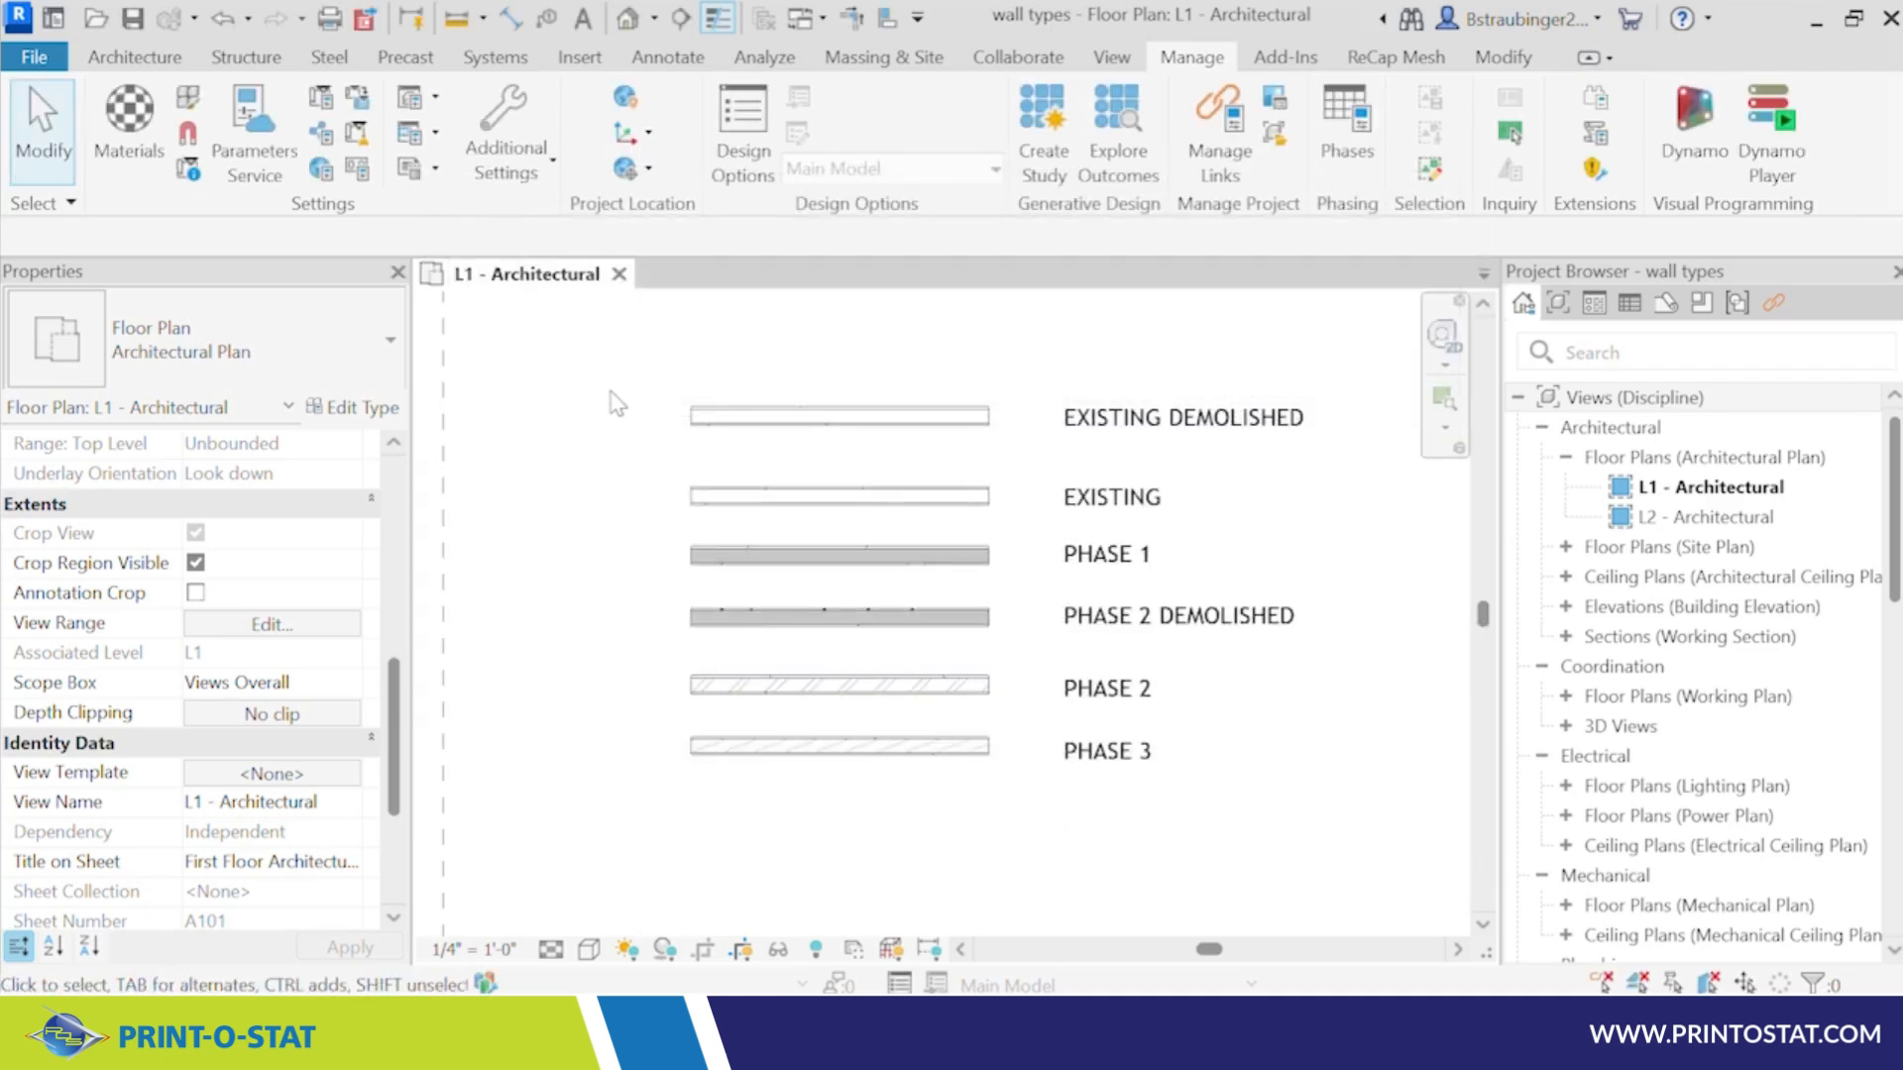
# Step: Set the floor plan's phase filter to Show Complete and check the phase properties of the PHASE 2 DEMOLISHED wall
pyautogui.moveTo(395, 693); pyautogui.dragTo(396, 805)
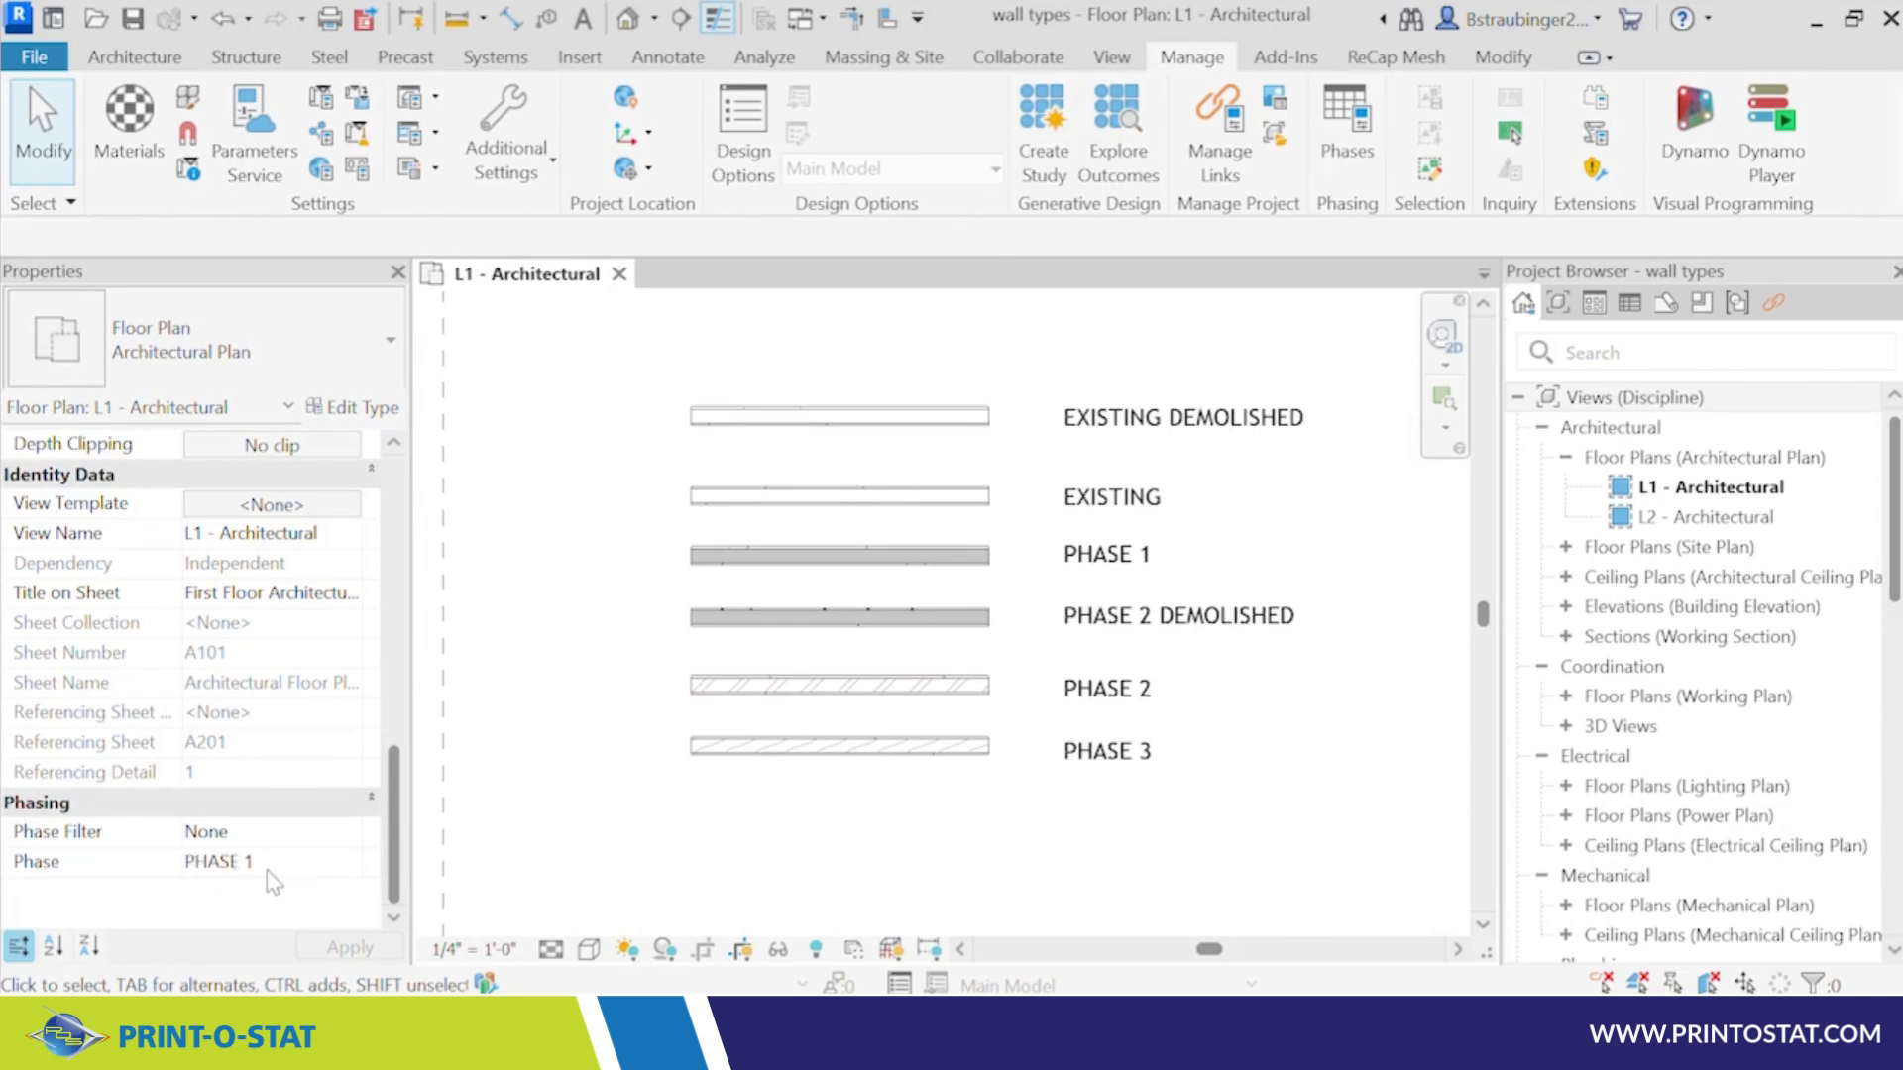
pyautogui.click(352, 840)
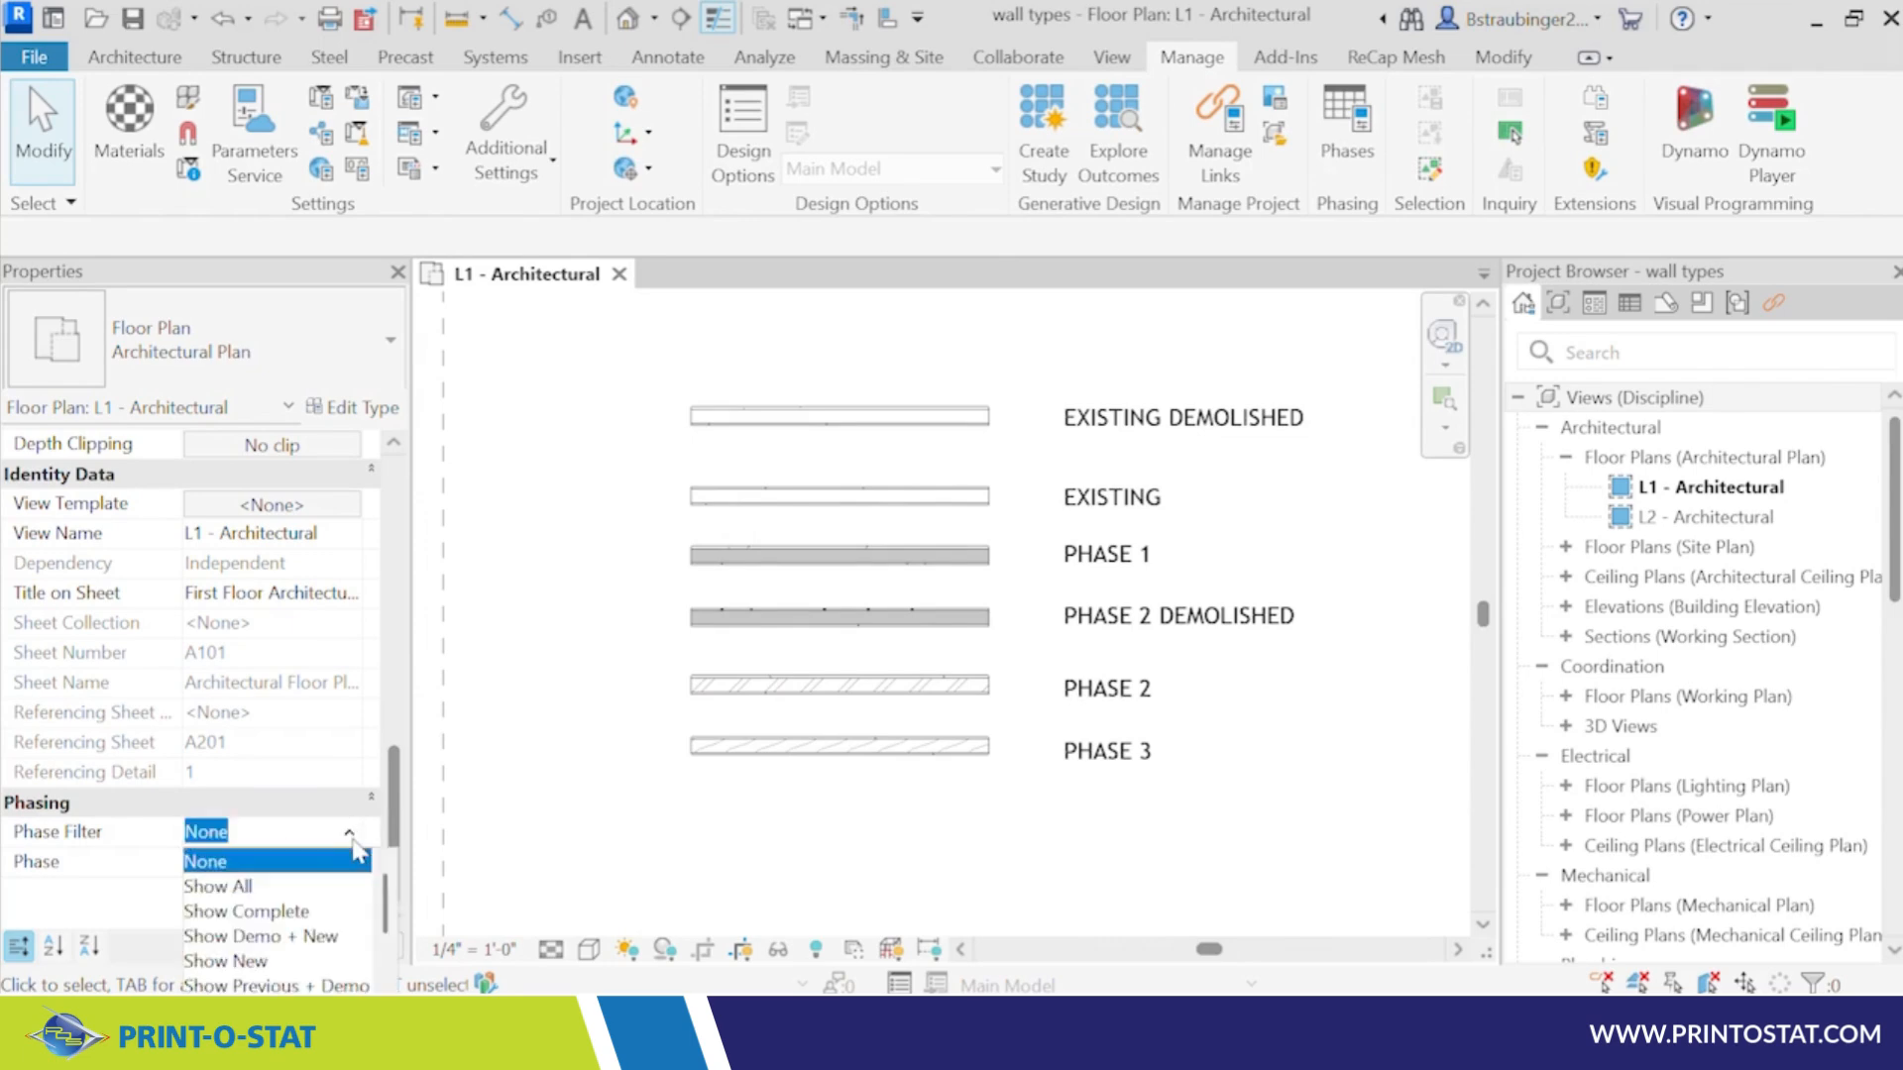
pyautogui.click(246, 917)
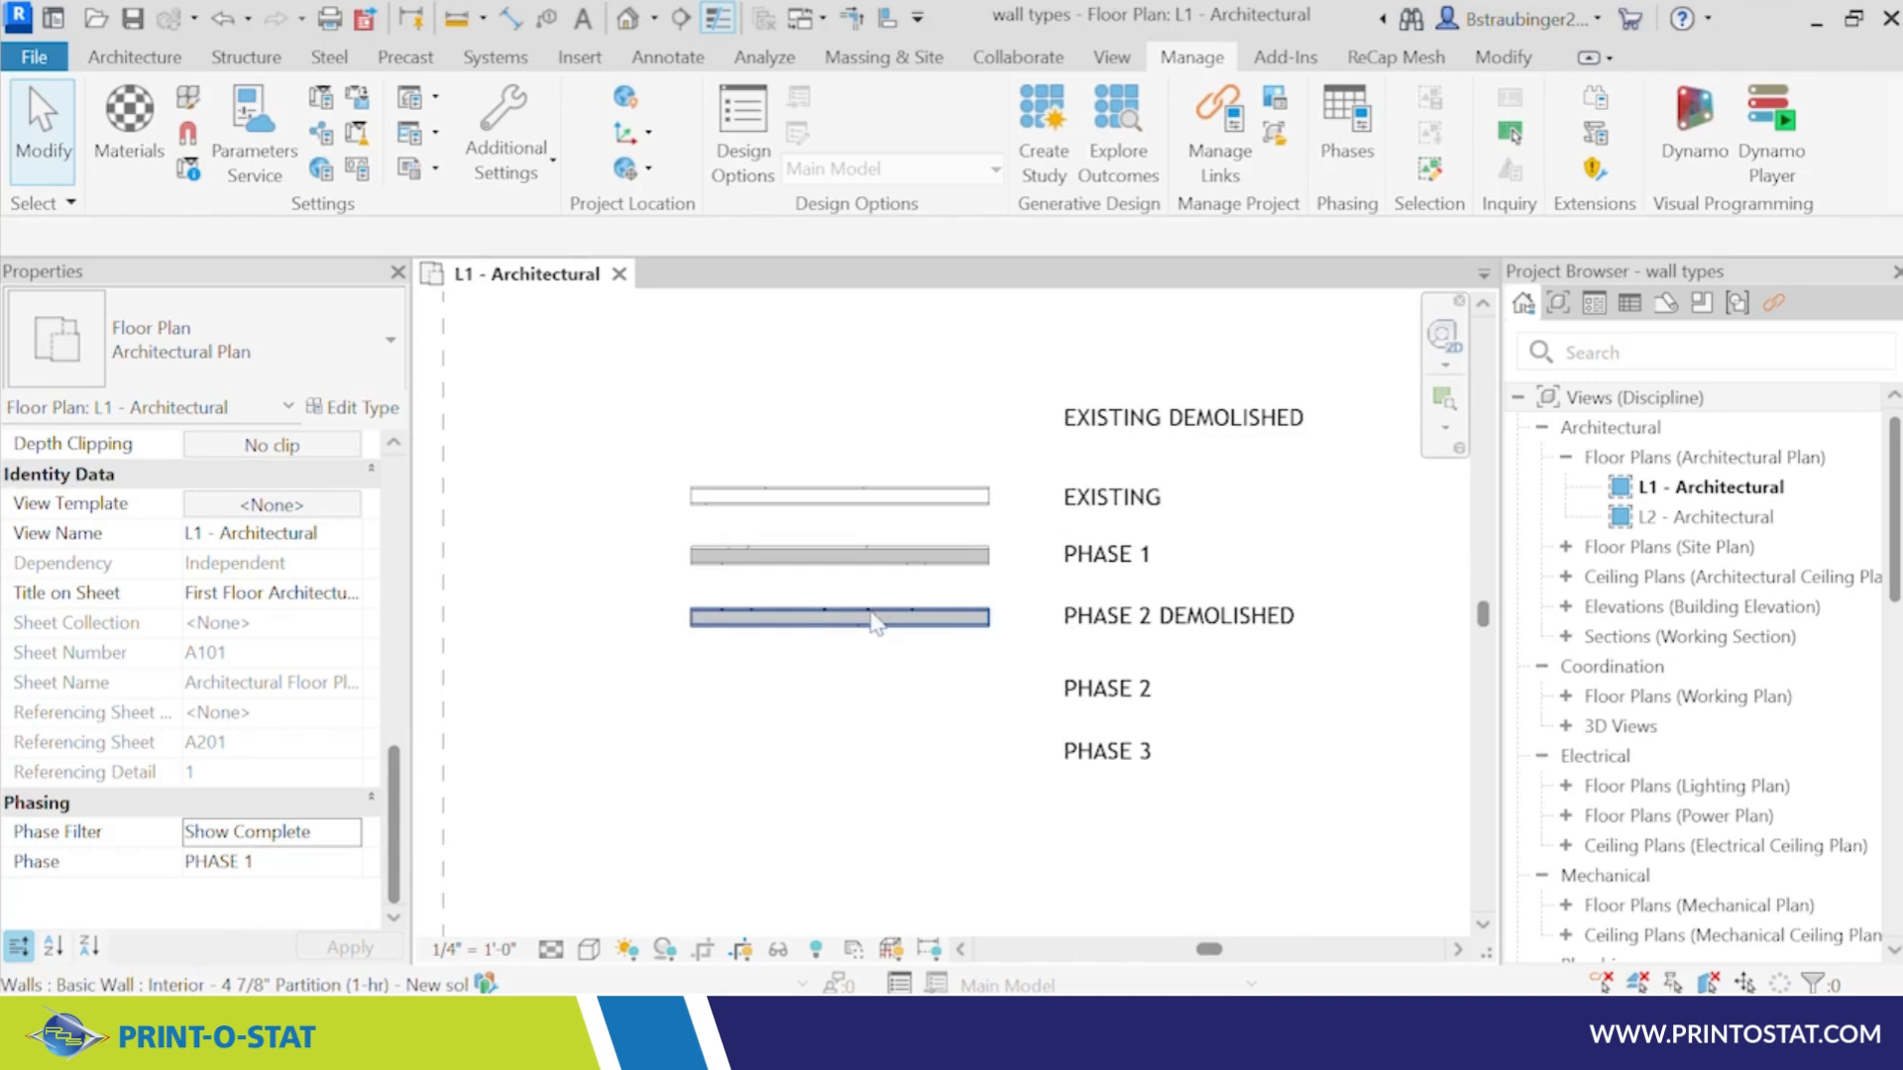
pyautogui.click(830, 623)
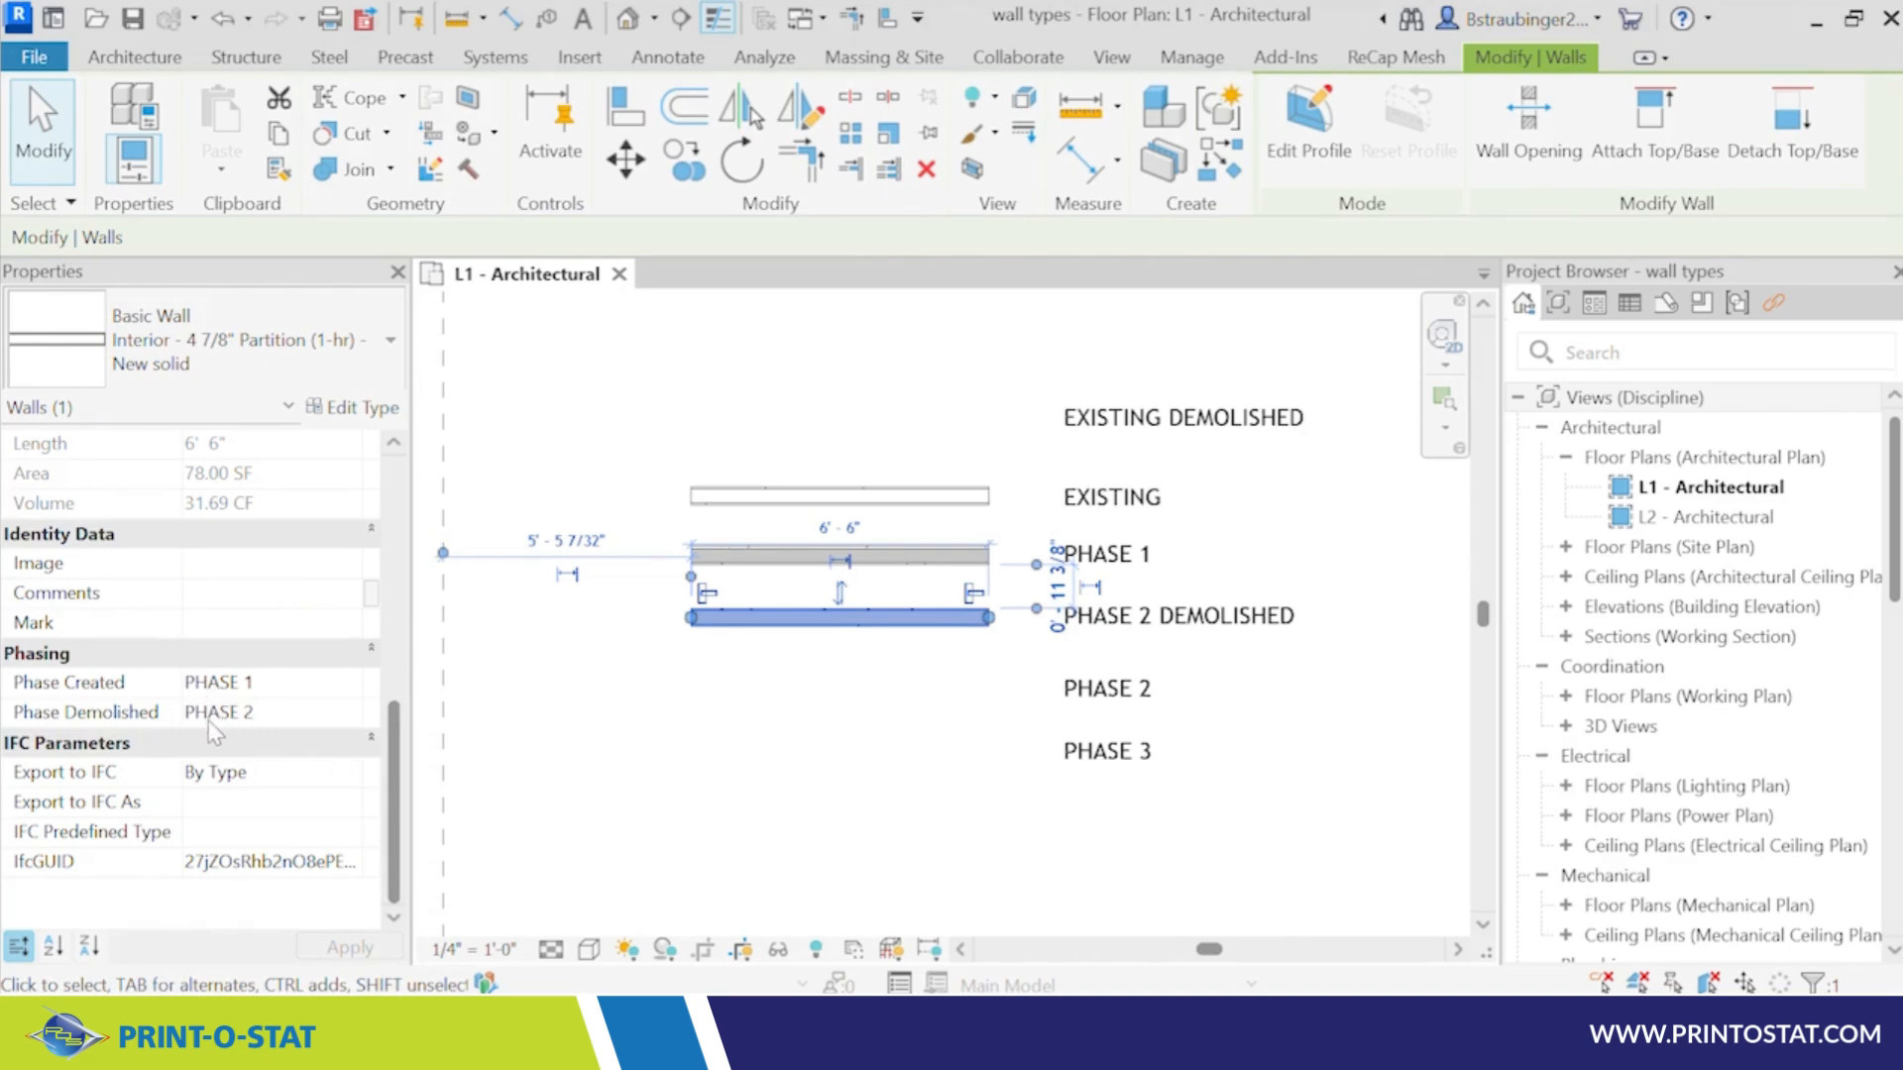
pyautogui.click(840, 679)
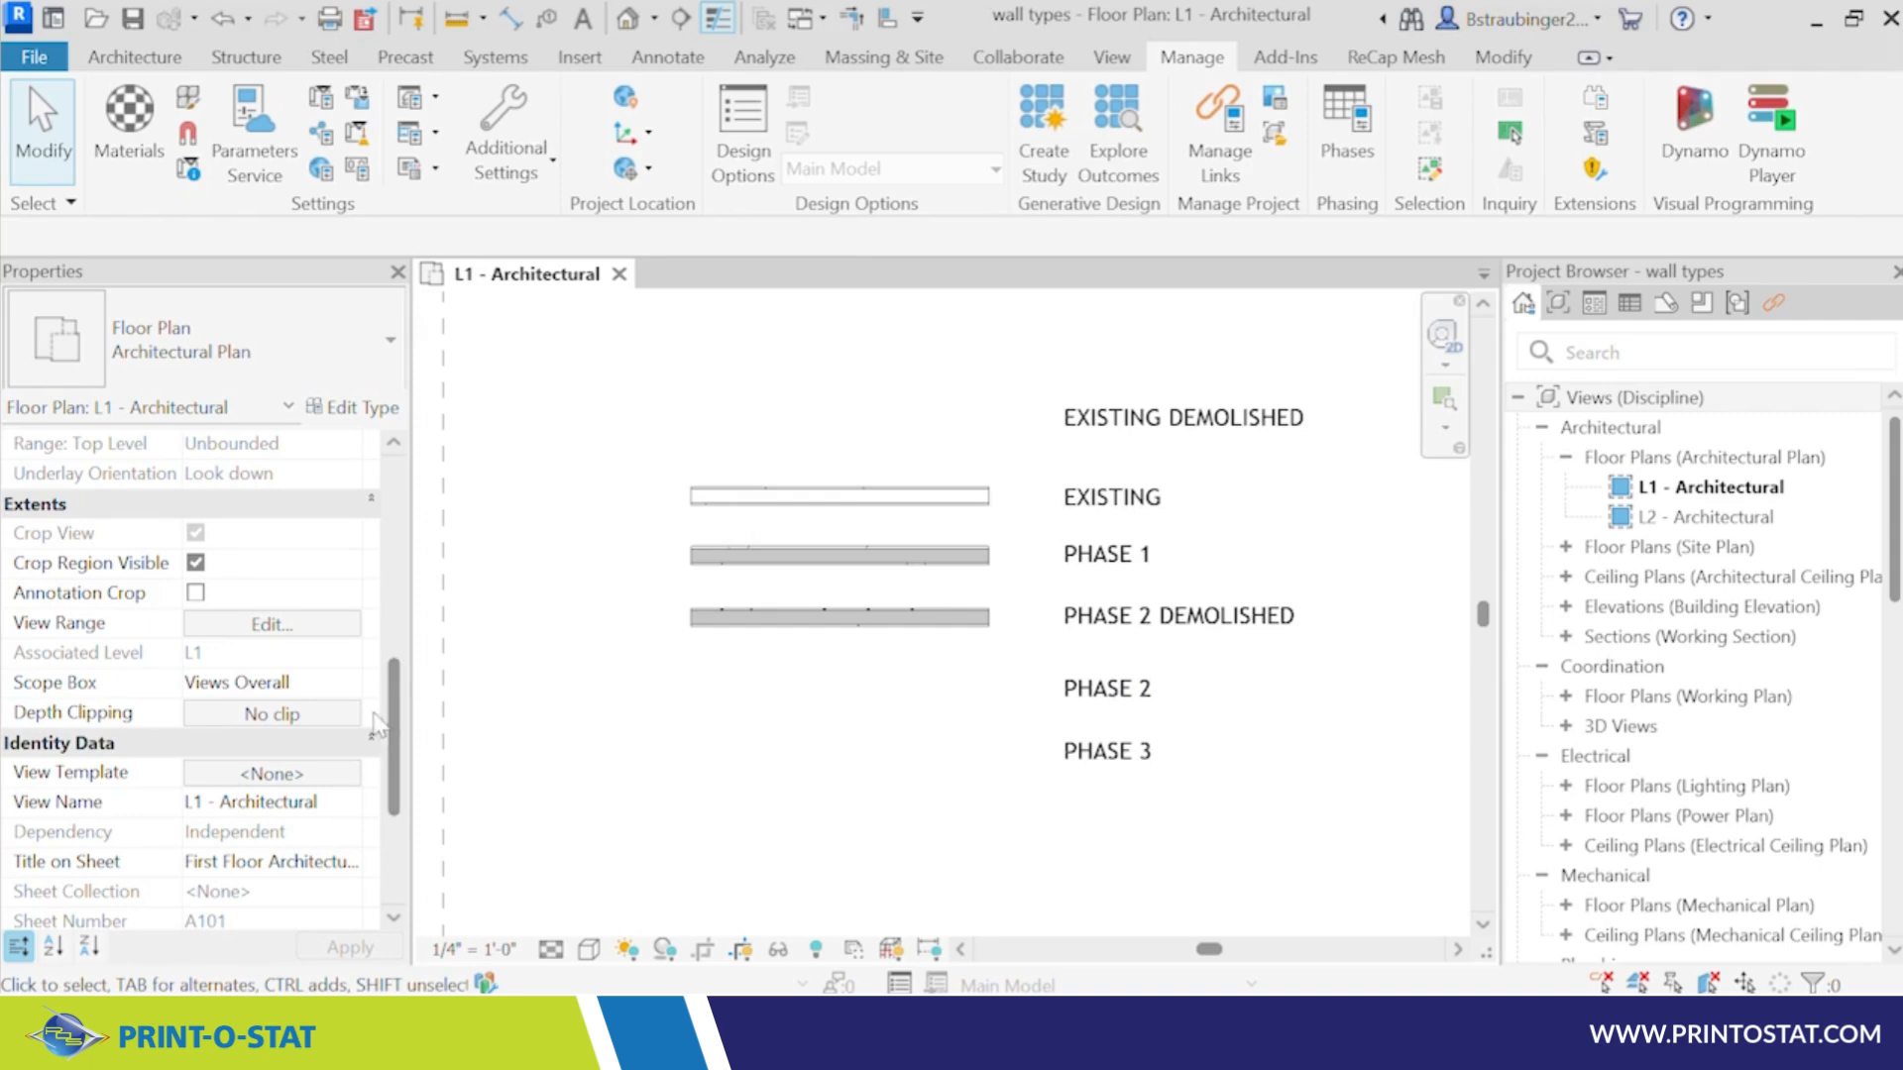
# Step: Set the L1 - Architectural view's phase filter to Show Previous + Demo
pyautogui.scroll(-3, 367, 729)
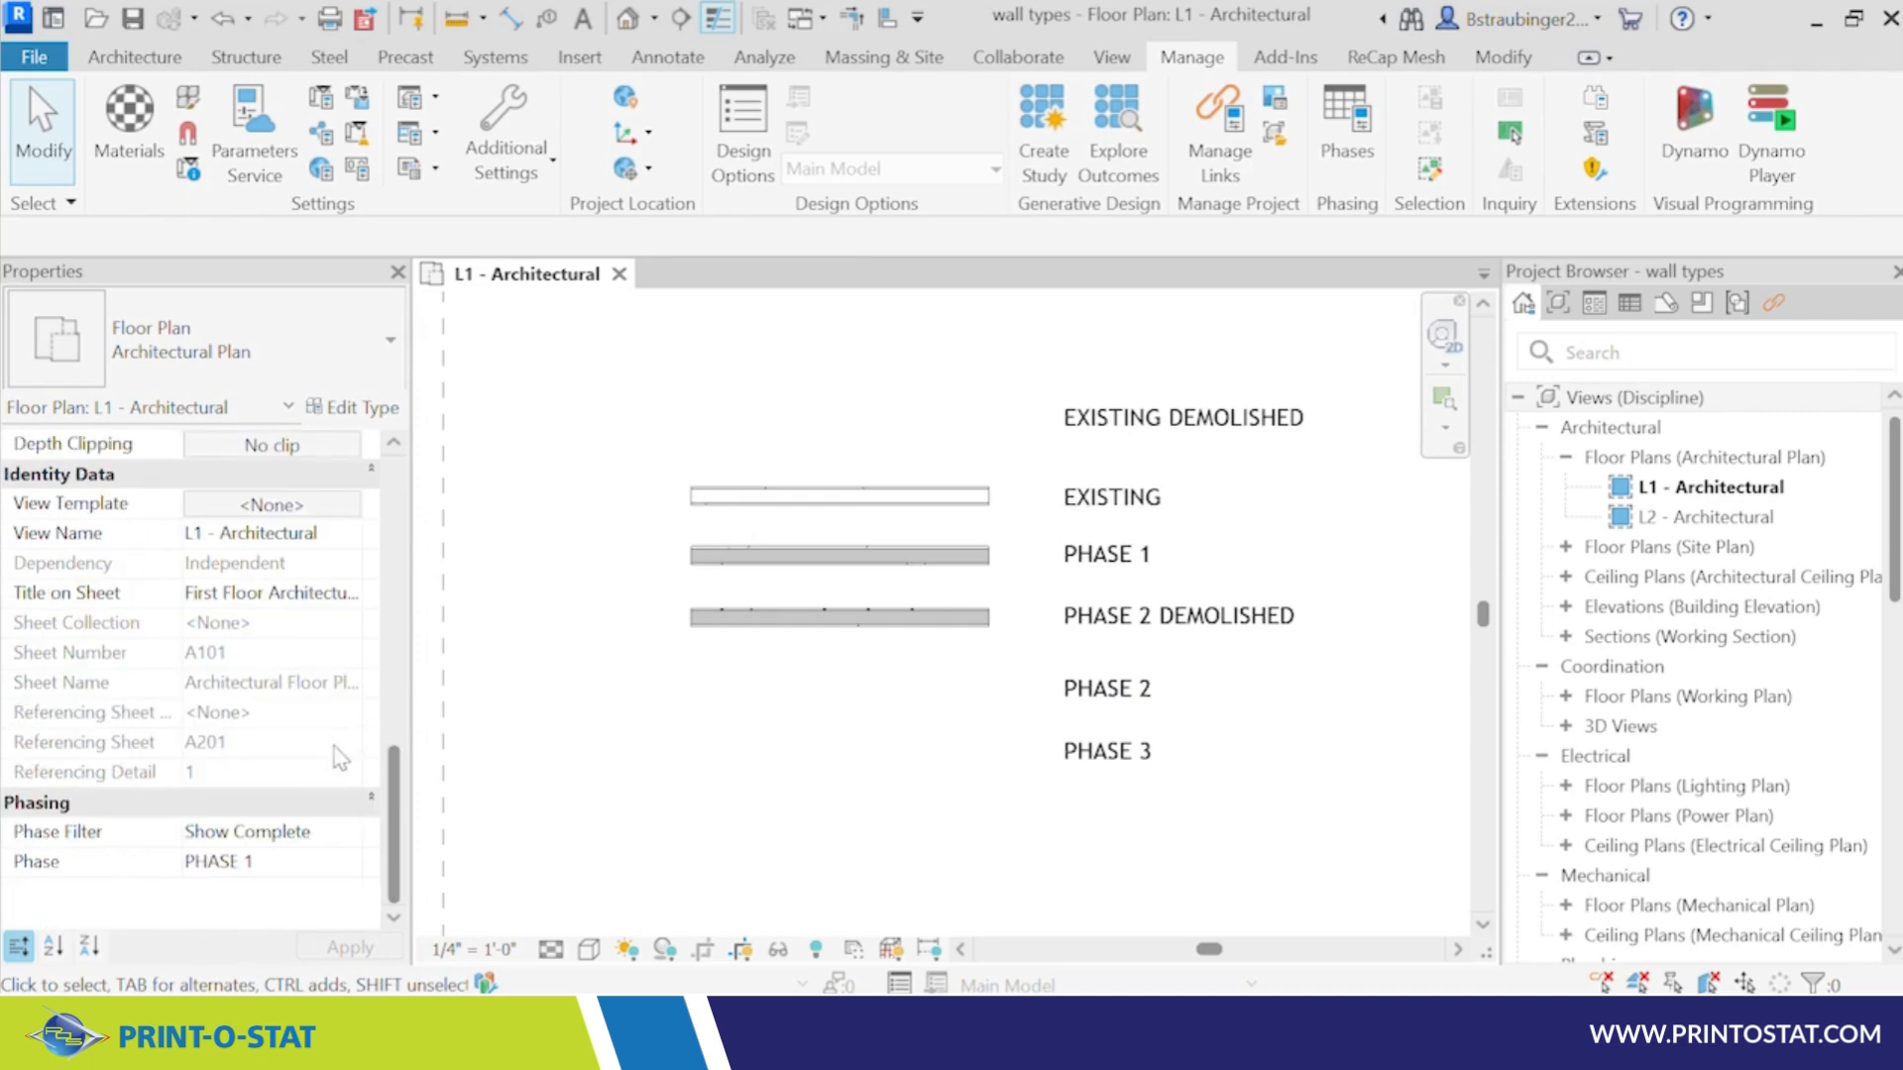
pyautogui.click(346, 840)
pyautogui.click(348, 835)
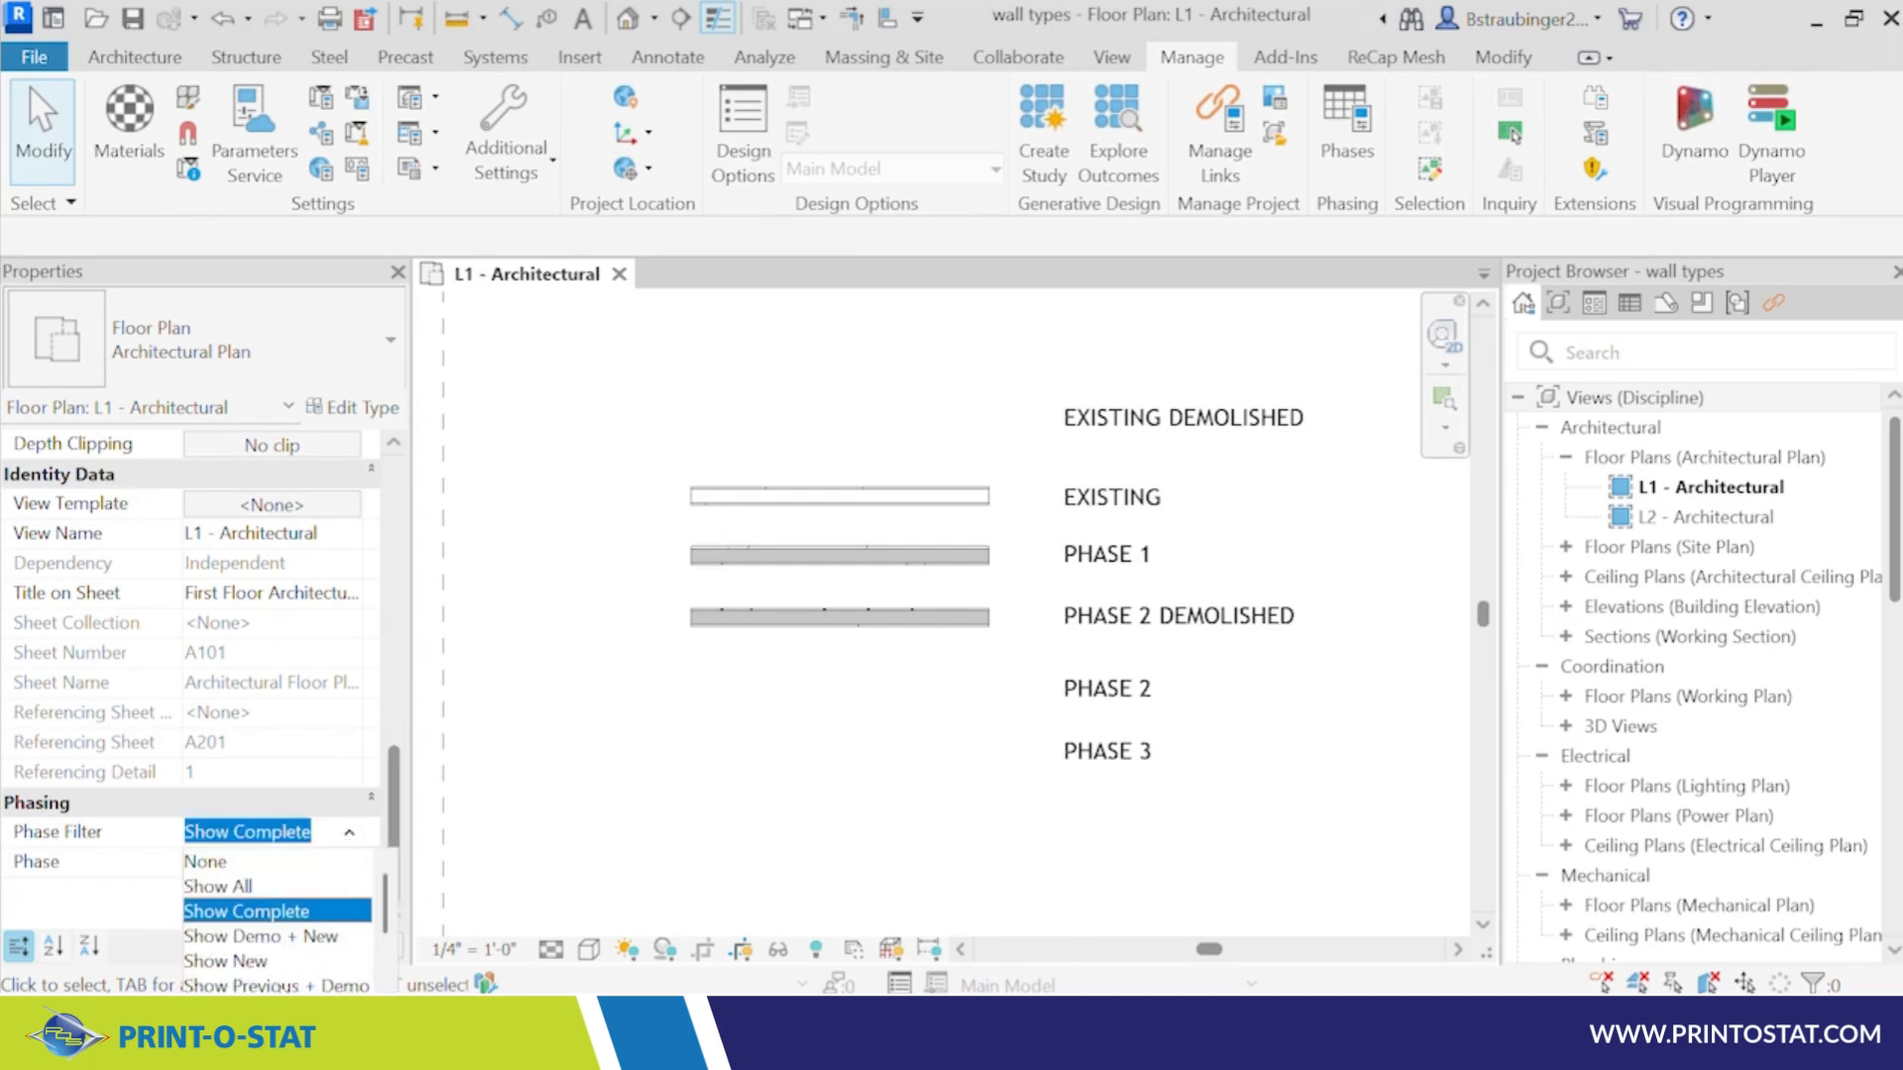
pyautogui.click(277, 985)
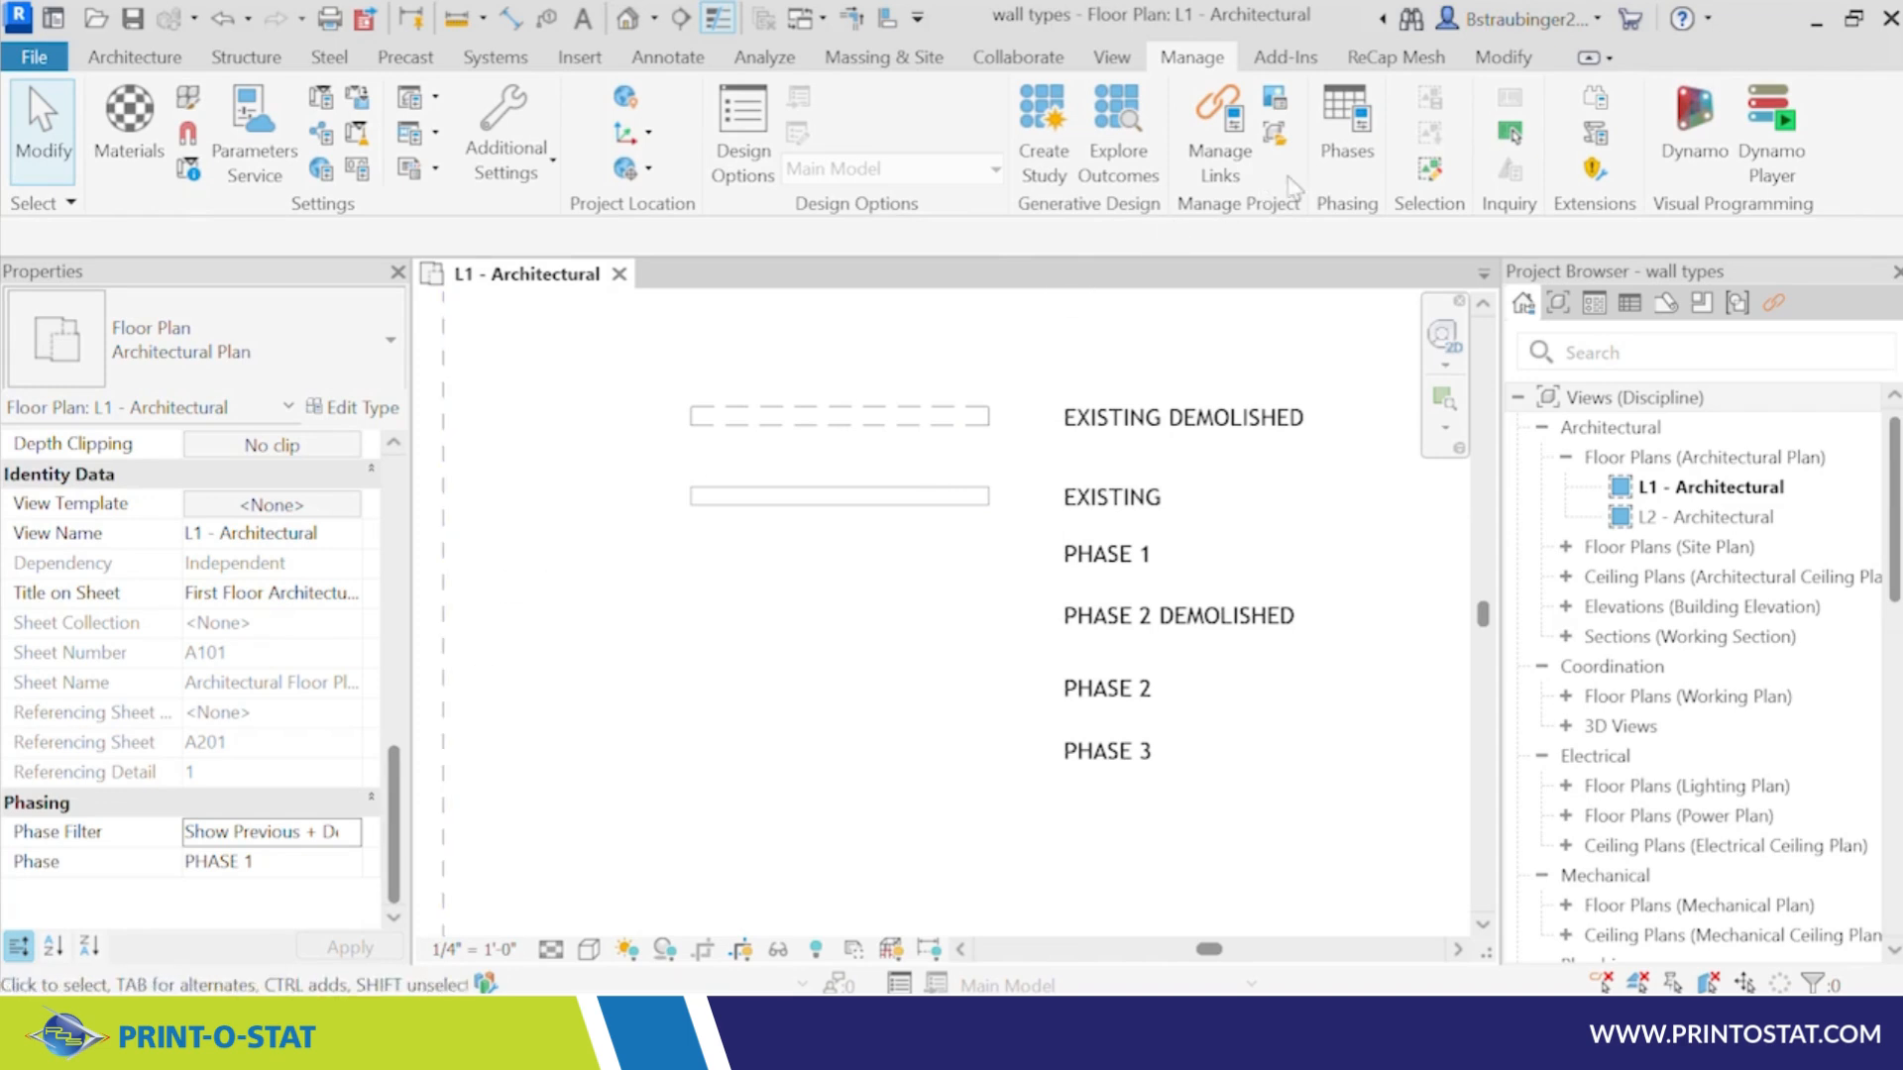
# Step: Review the graphic overrides for each phase status in the Phasing settings
pyautogui.click(1346, 129)
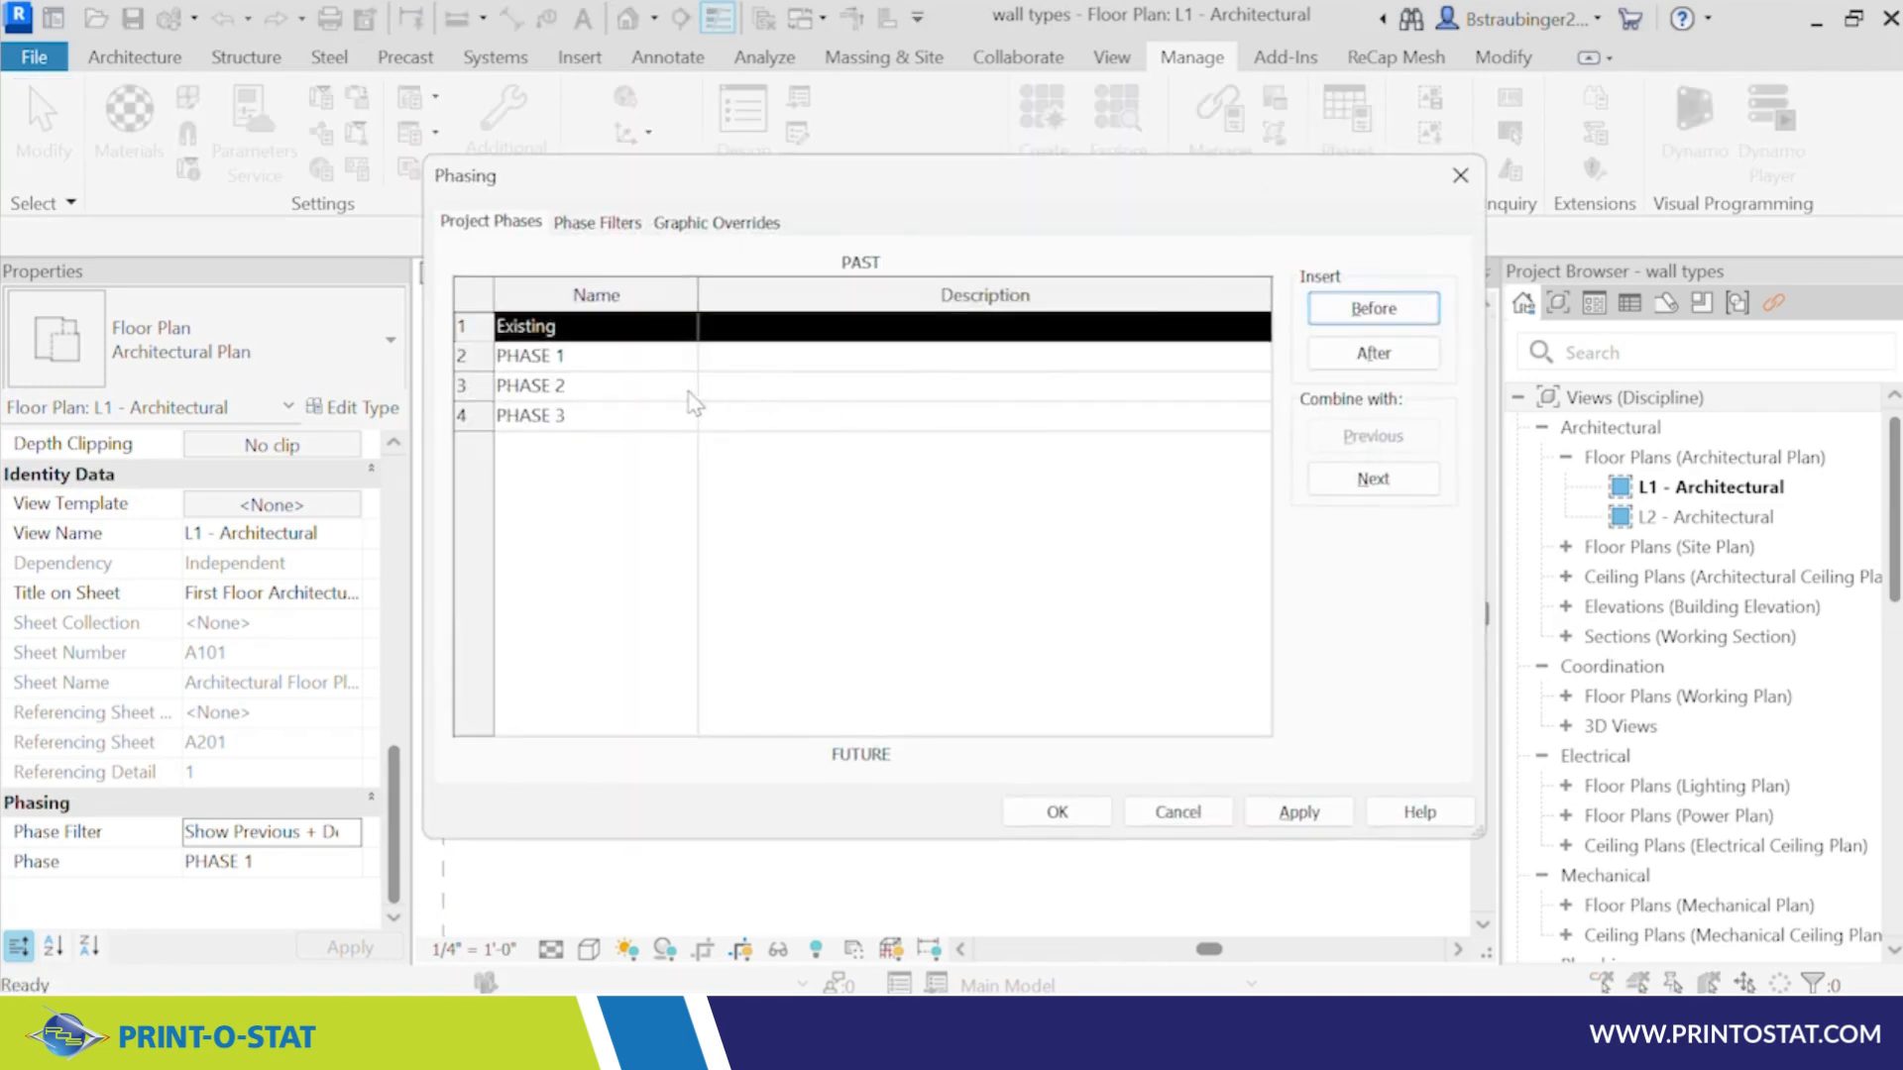
pyautogui.click(712, 225)
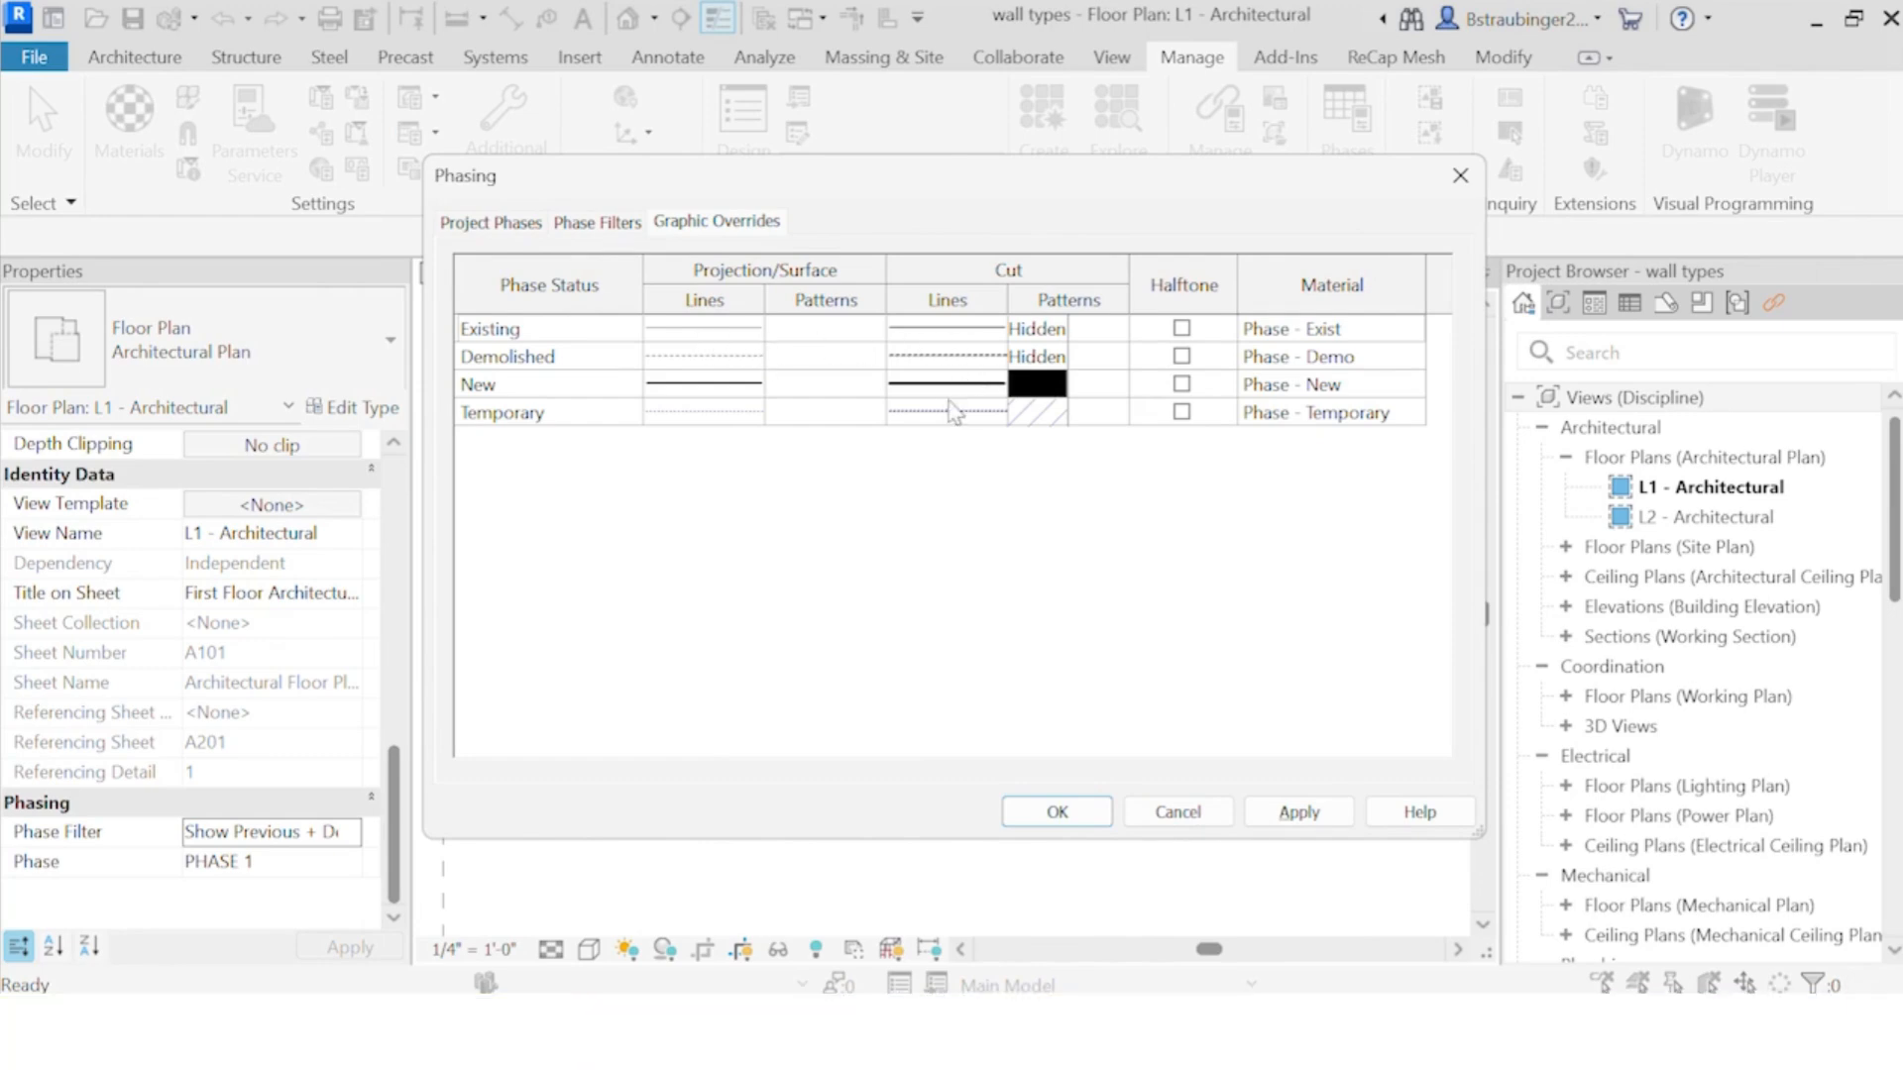
pyautogui.click(1057, 811)
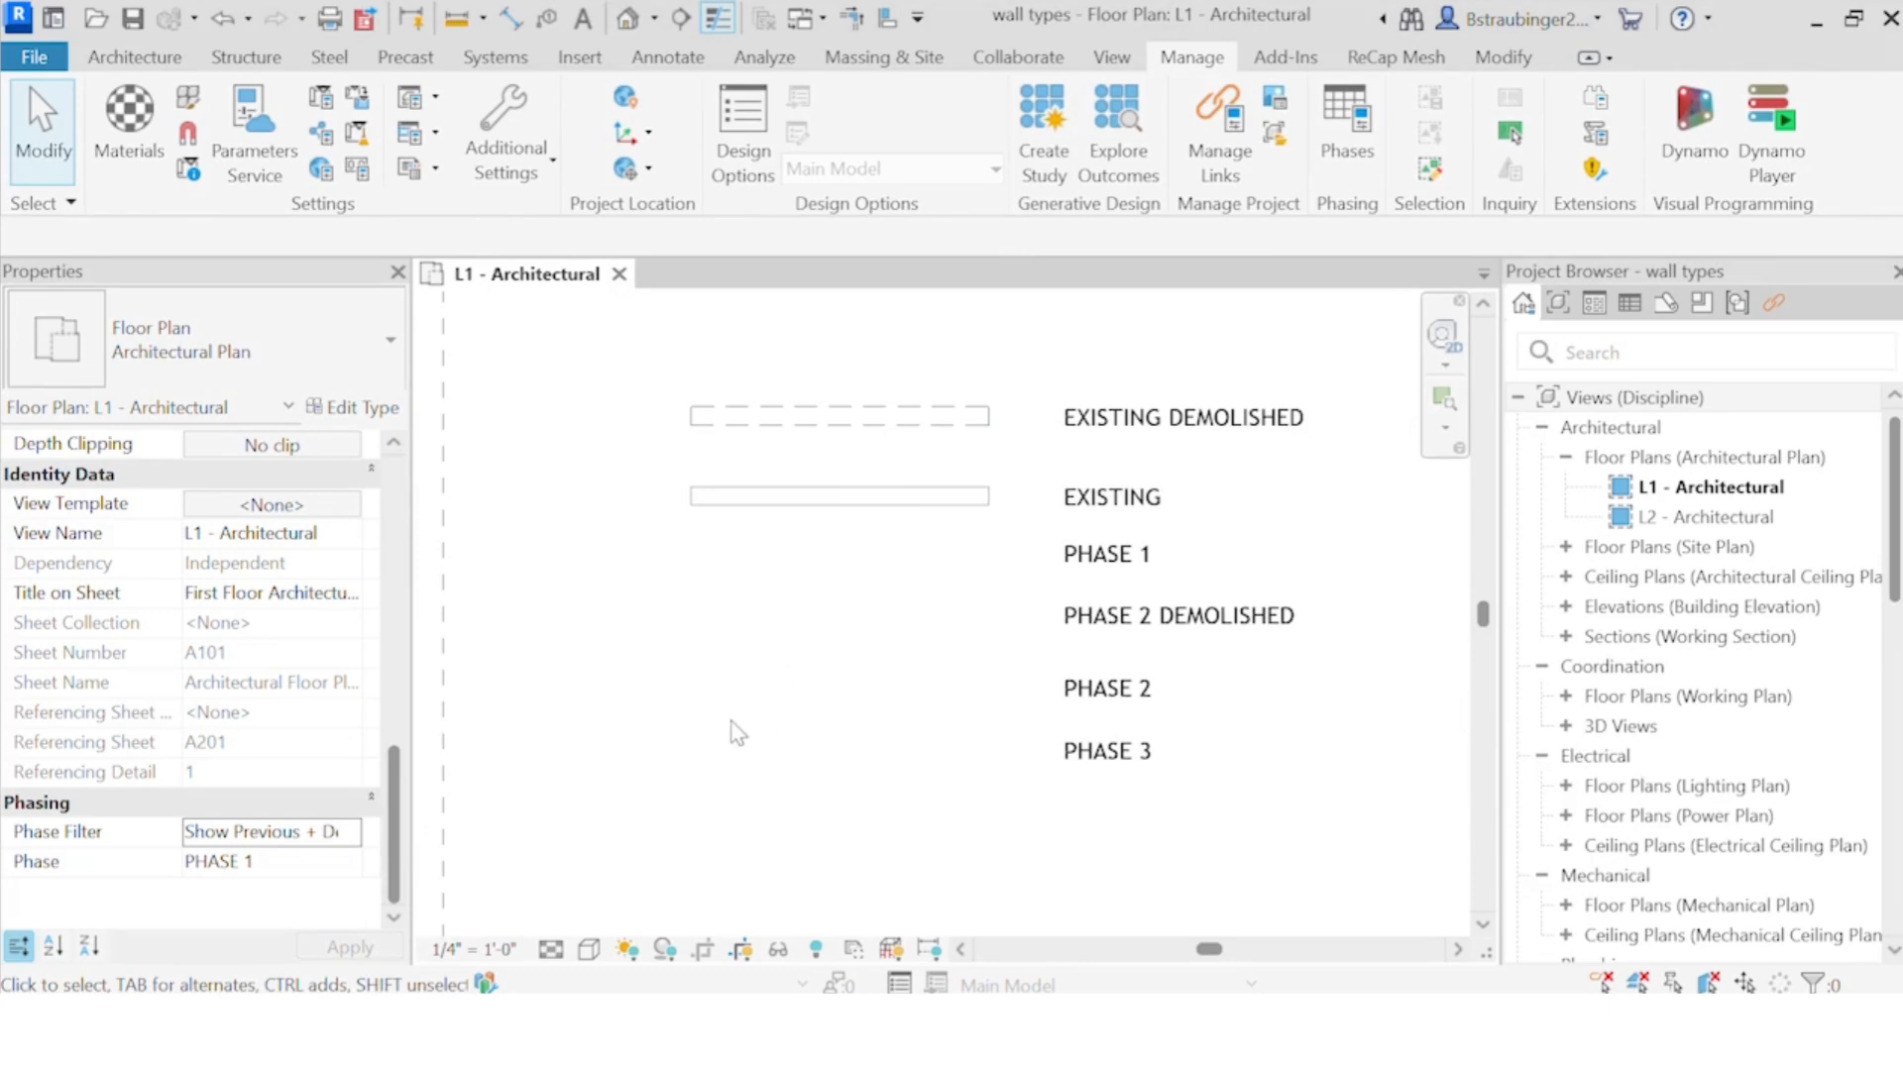
# Step: Set the view's phase to PHASE 2 and check the phase properties of the PHASE 2 DEMOLISHED wall
pyautogui.click(345, 864)
pyautogui.click(349, 862)
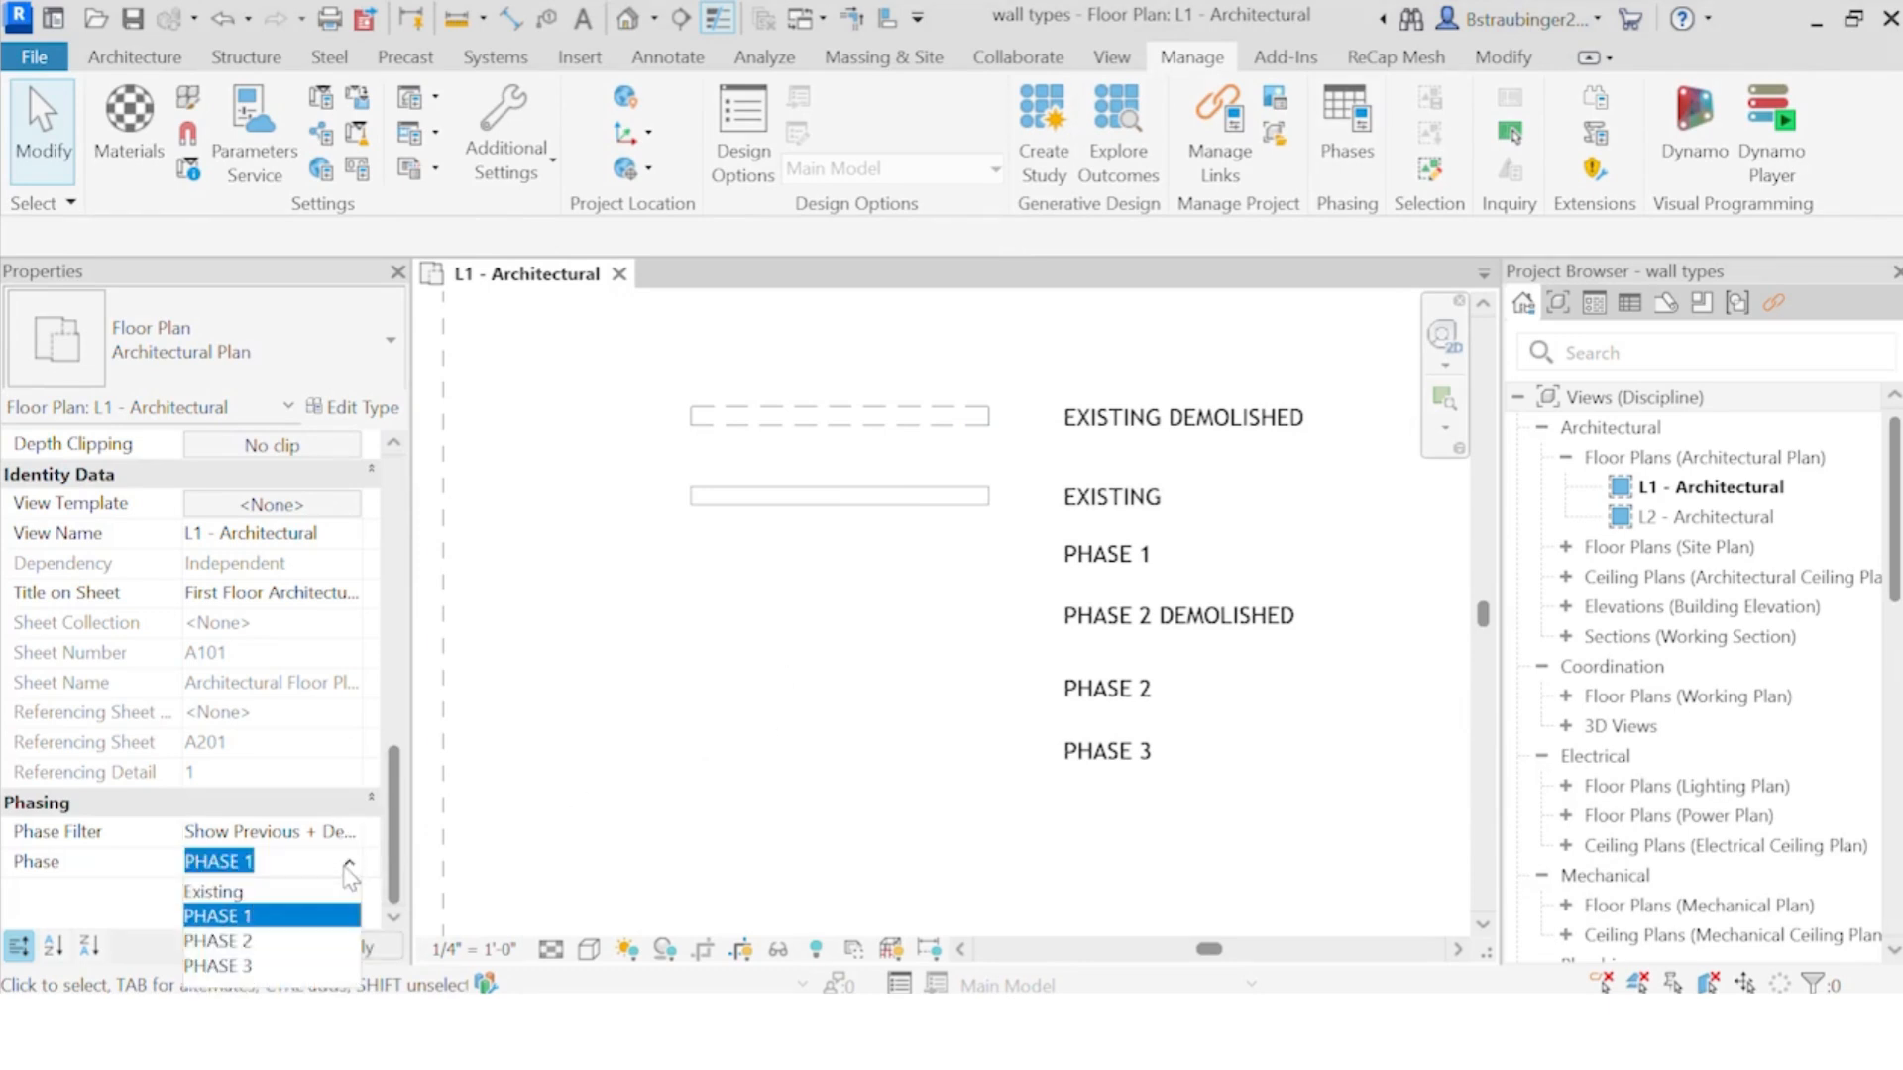
pyautogui.click(249, 952)
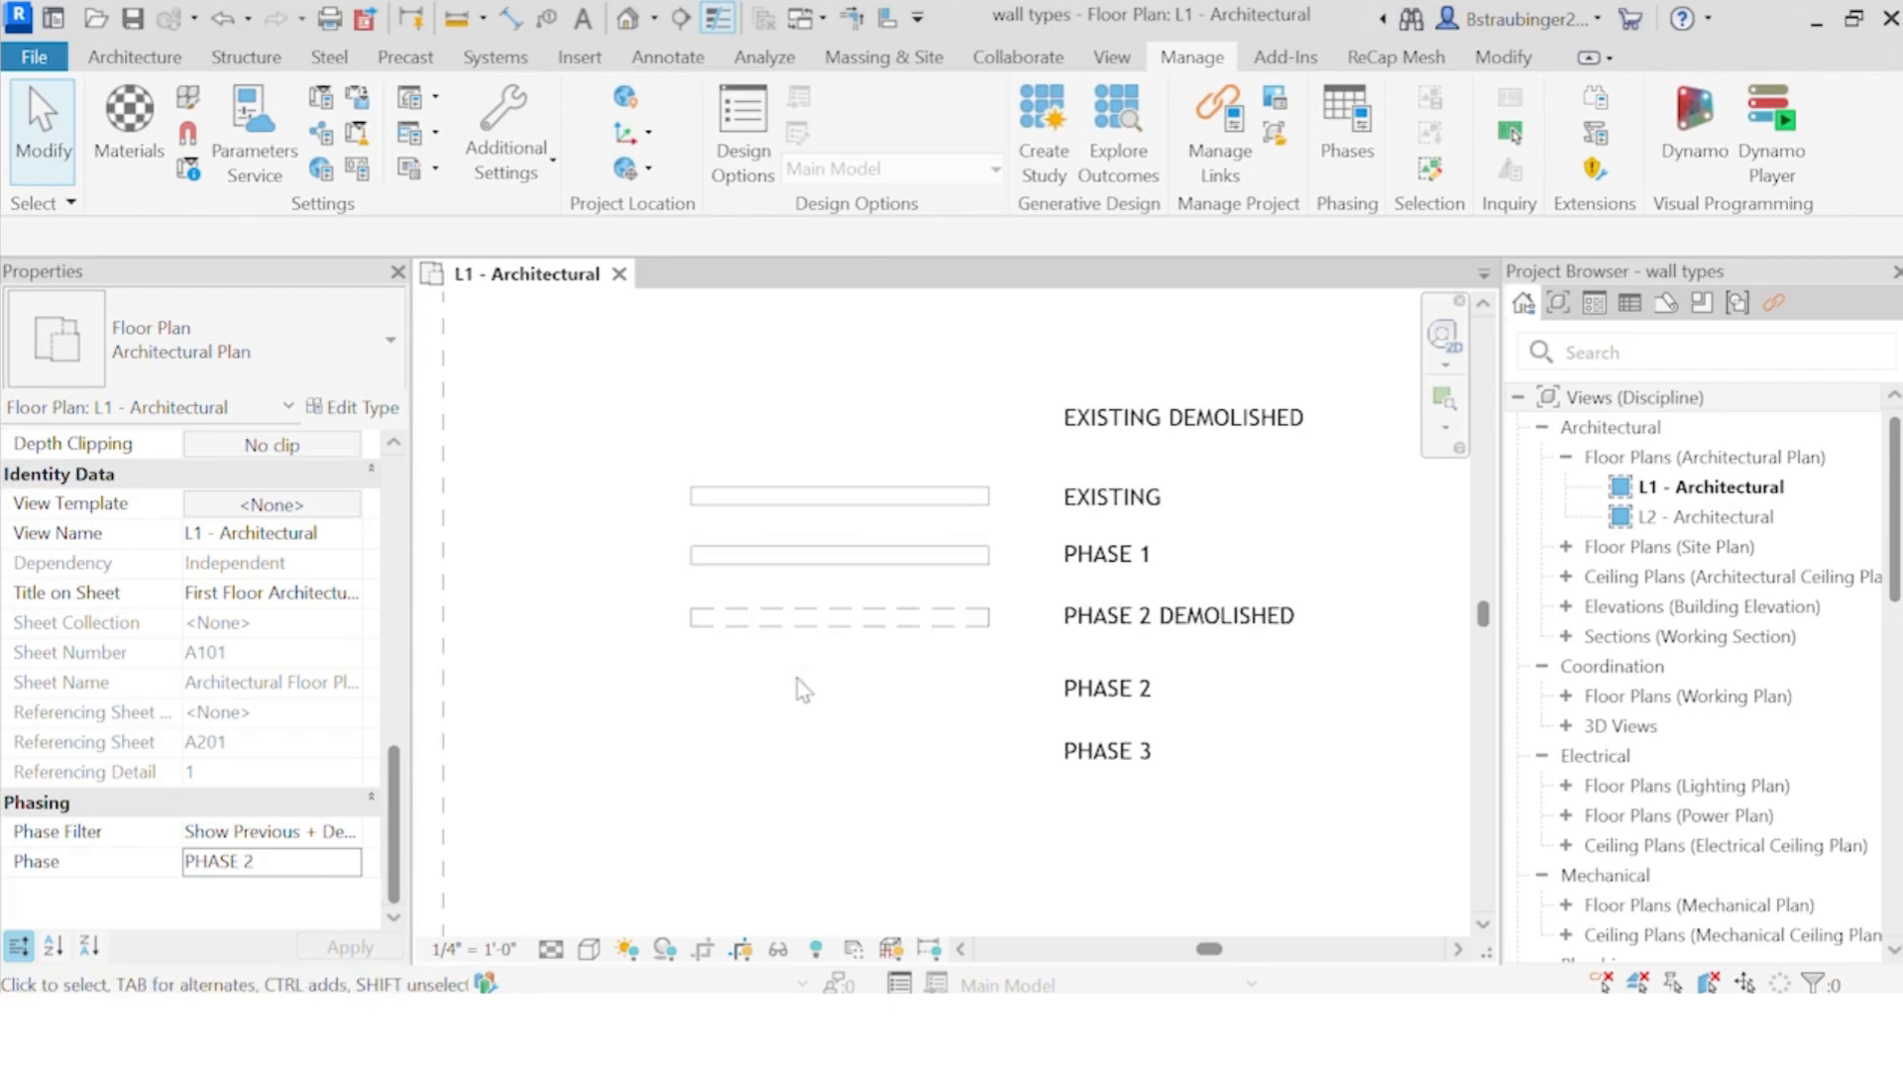
pyautogui.click(846, 619)
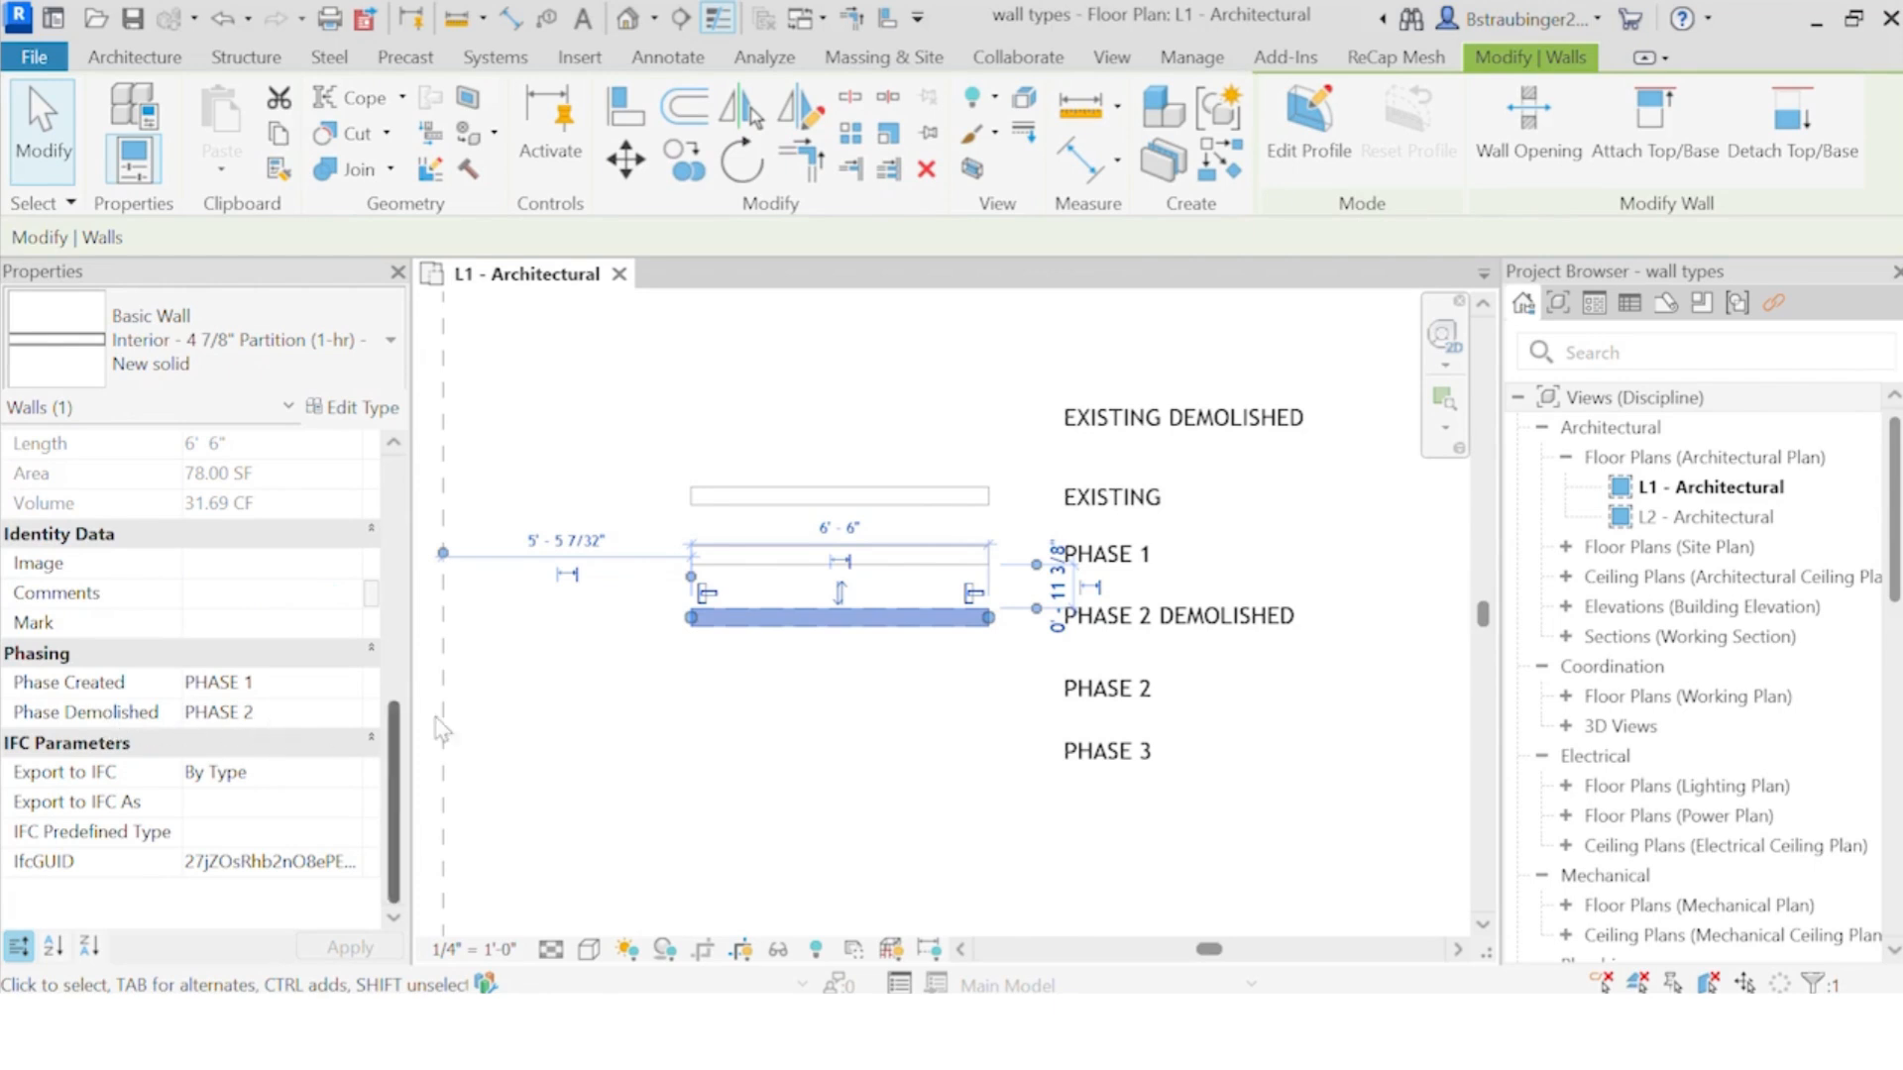
pyautogui.click(895, 715)
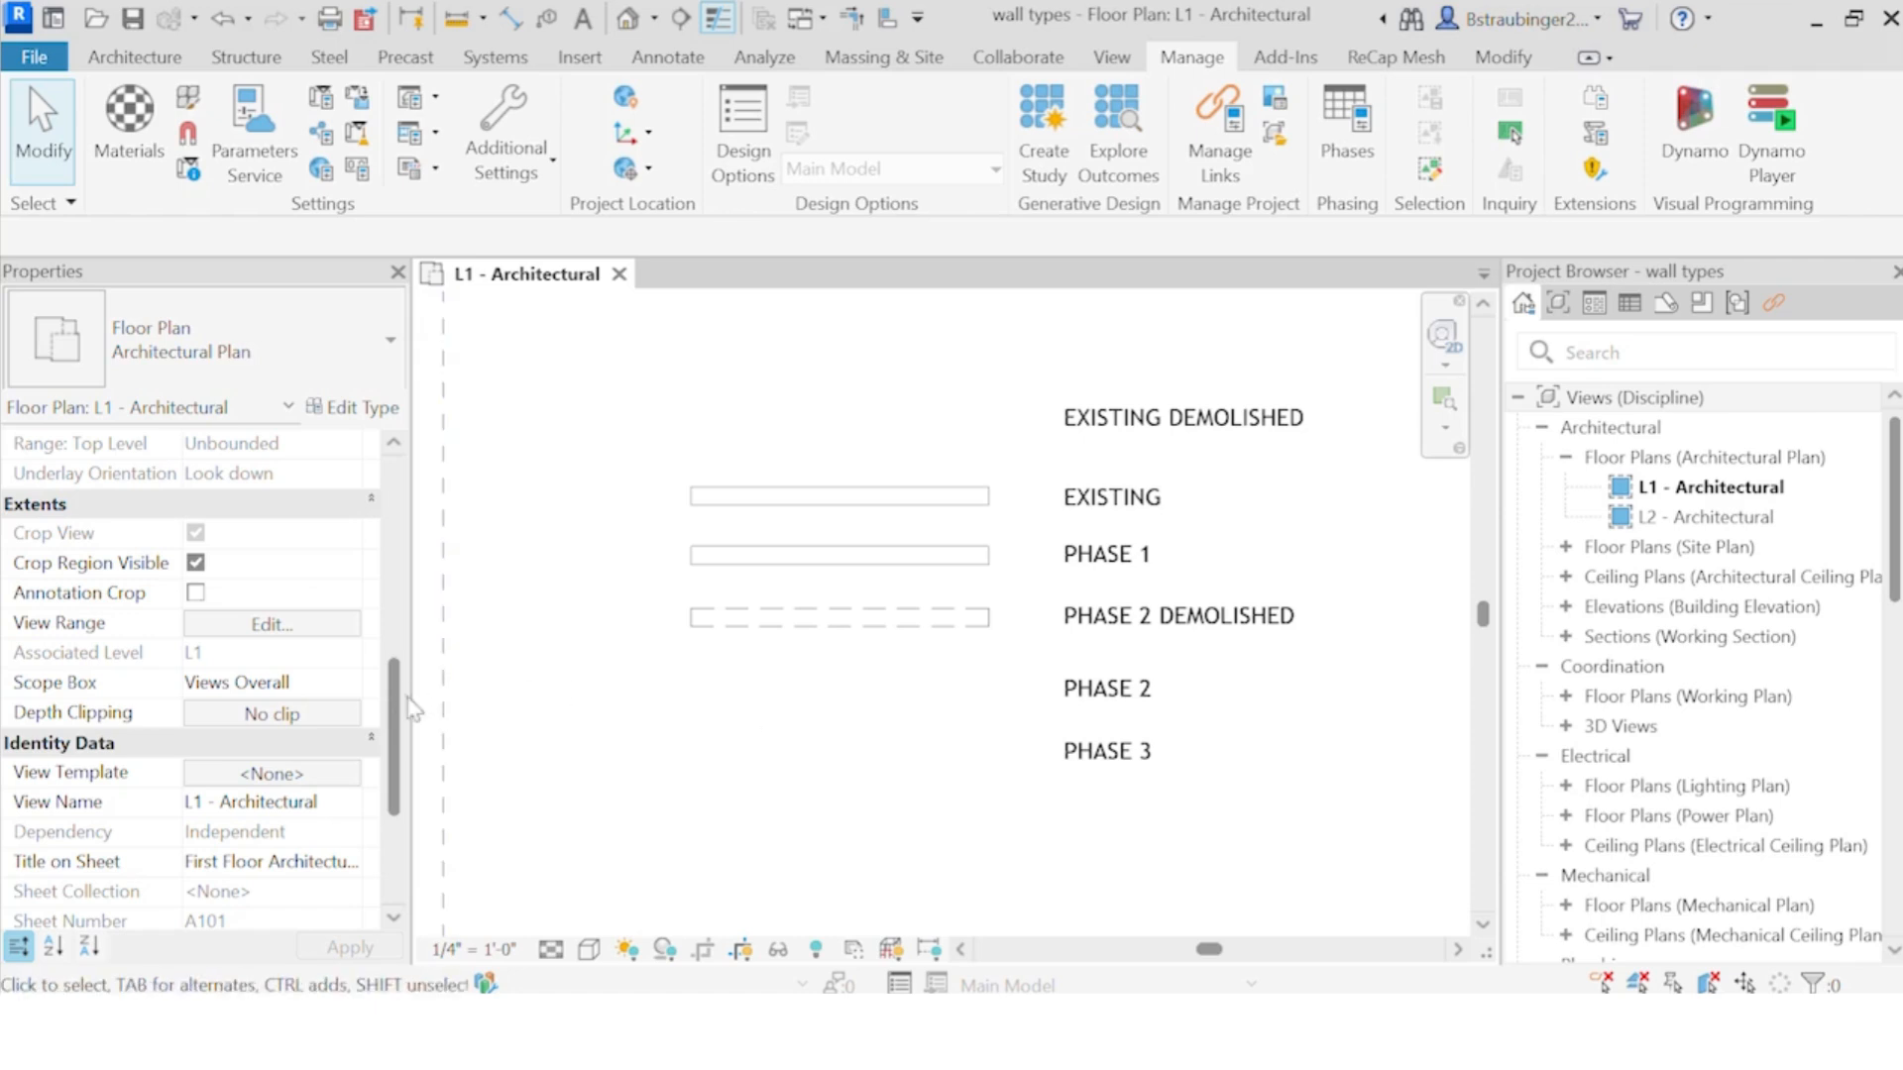
# Step: Set the L1 - Architectural view's phase to PHASE 3
pyautogui.scroll(-5, 401, 701)
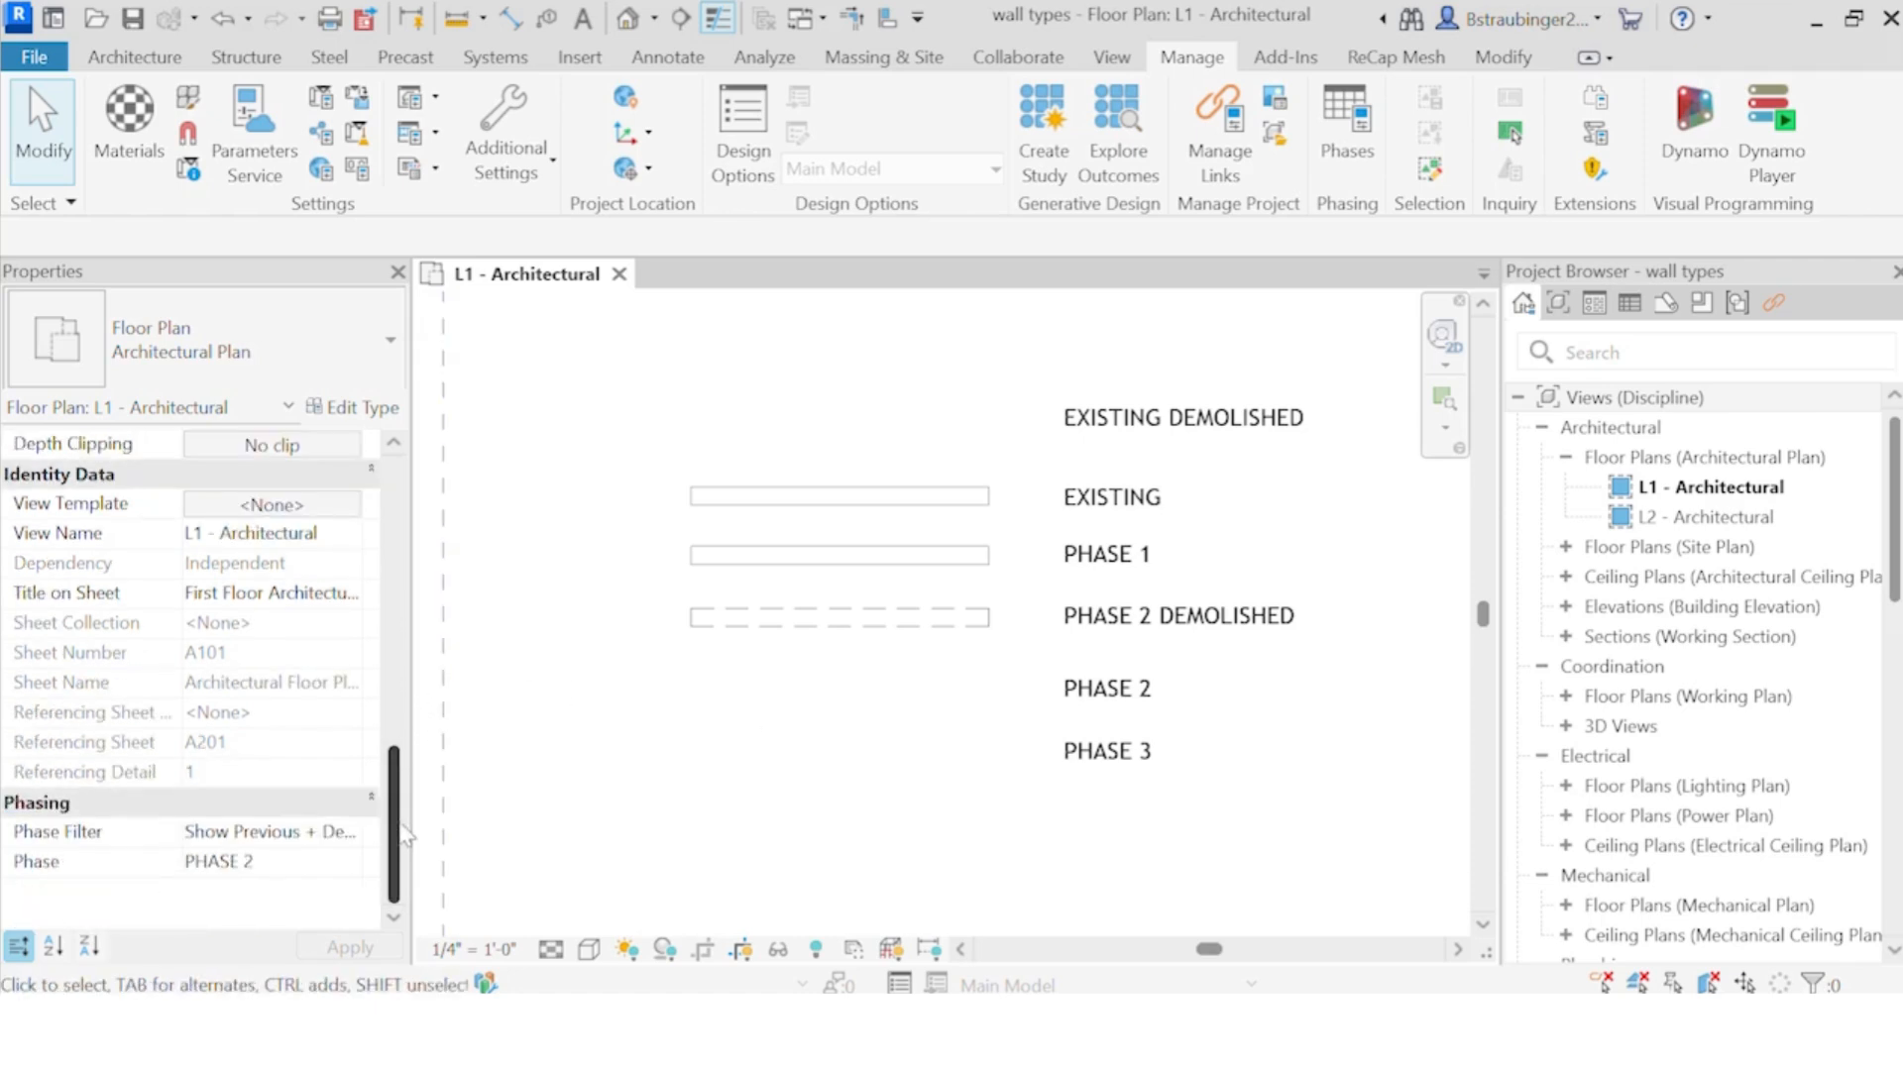
pyautogui.click(352, 864)
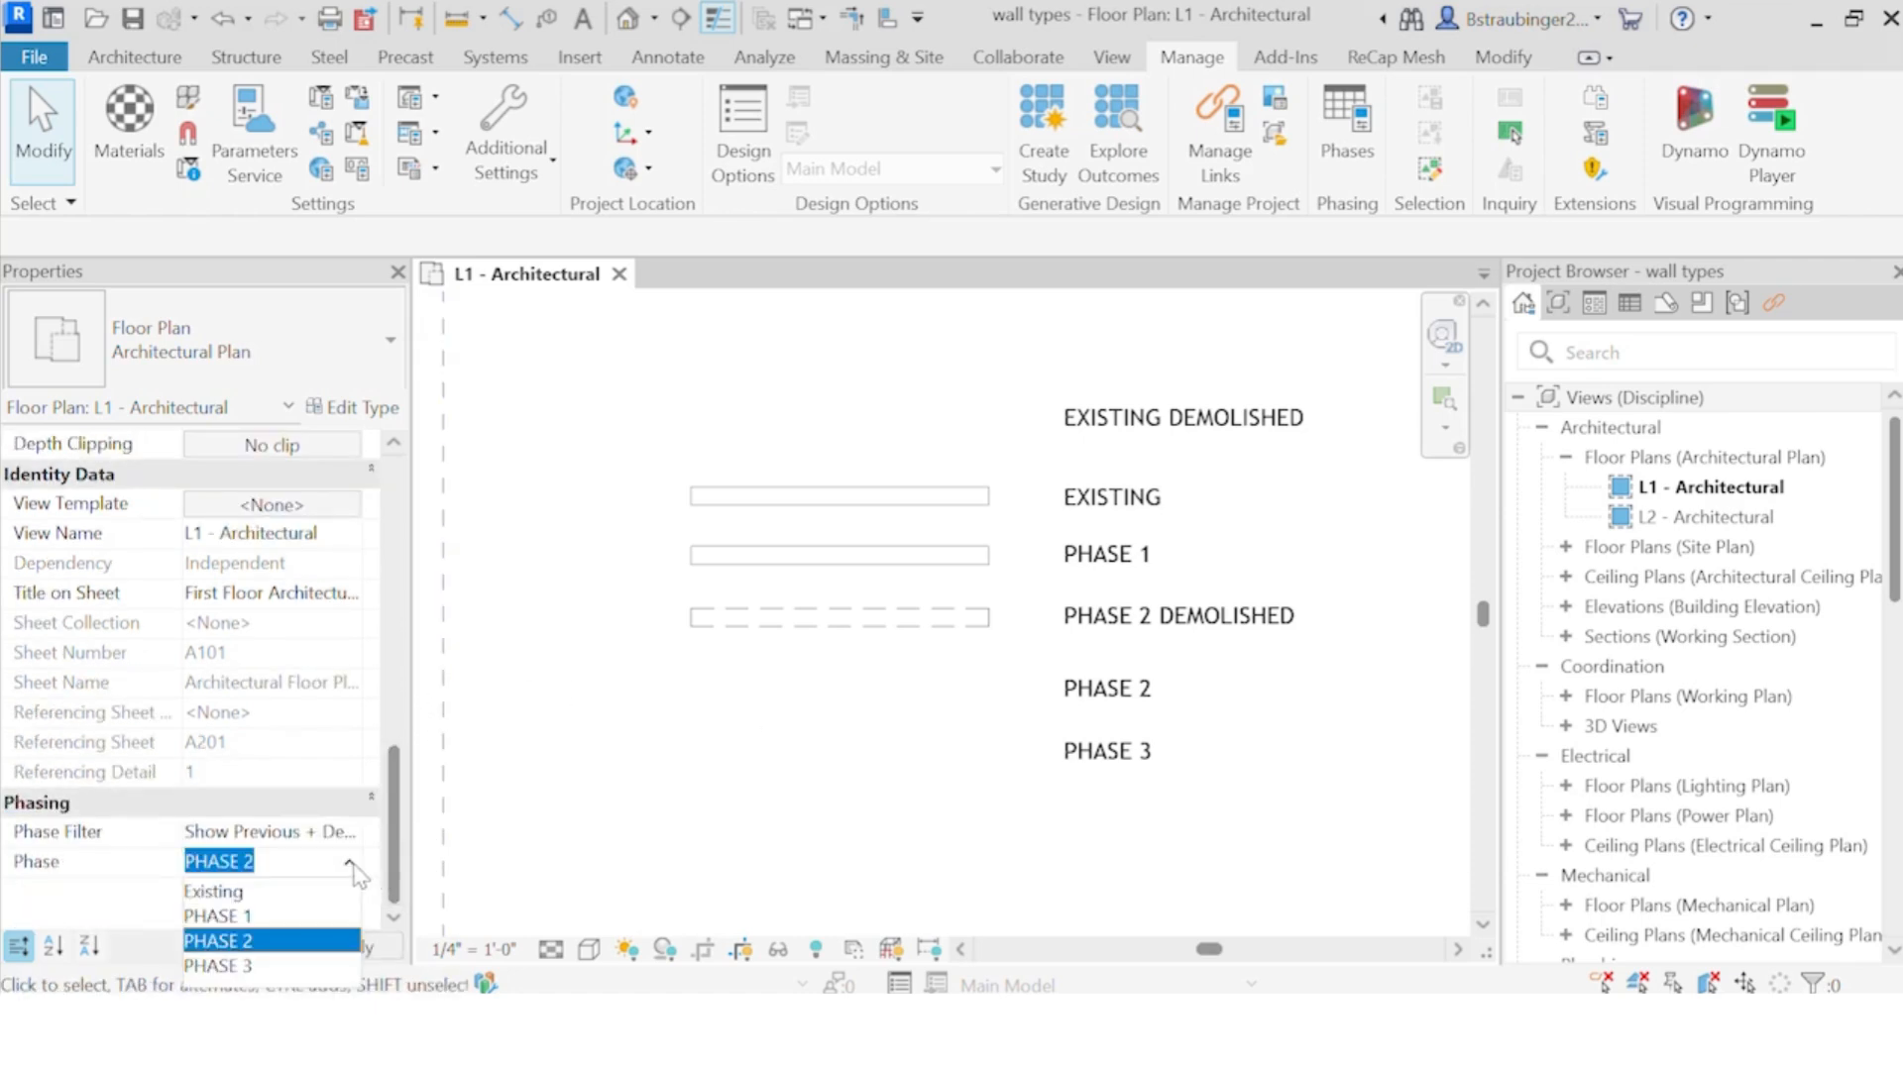
pyautogui.click(245, 966)
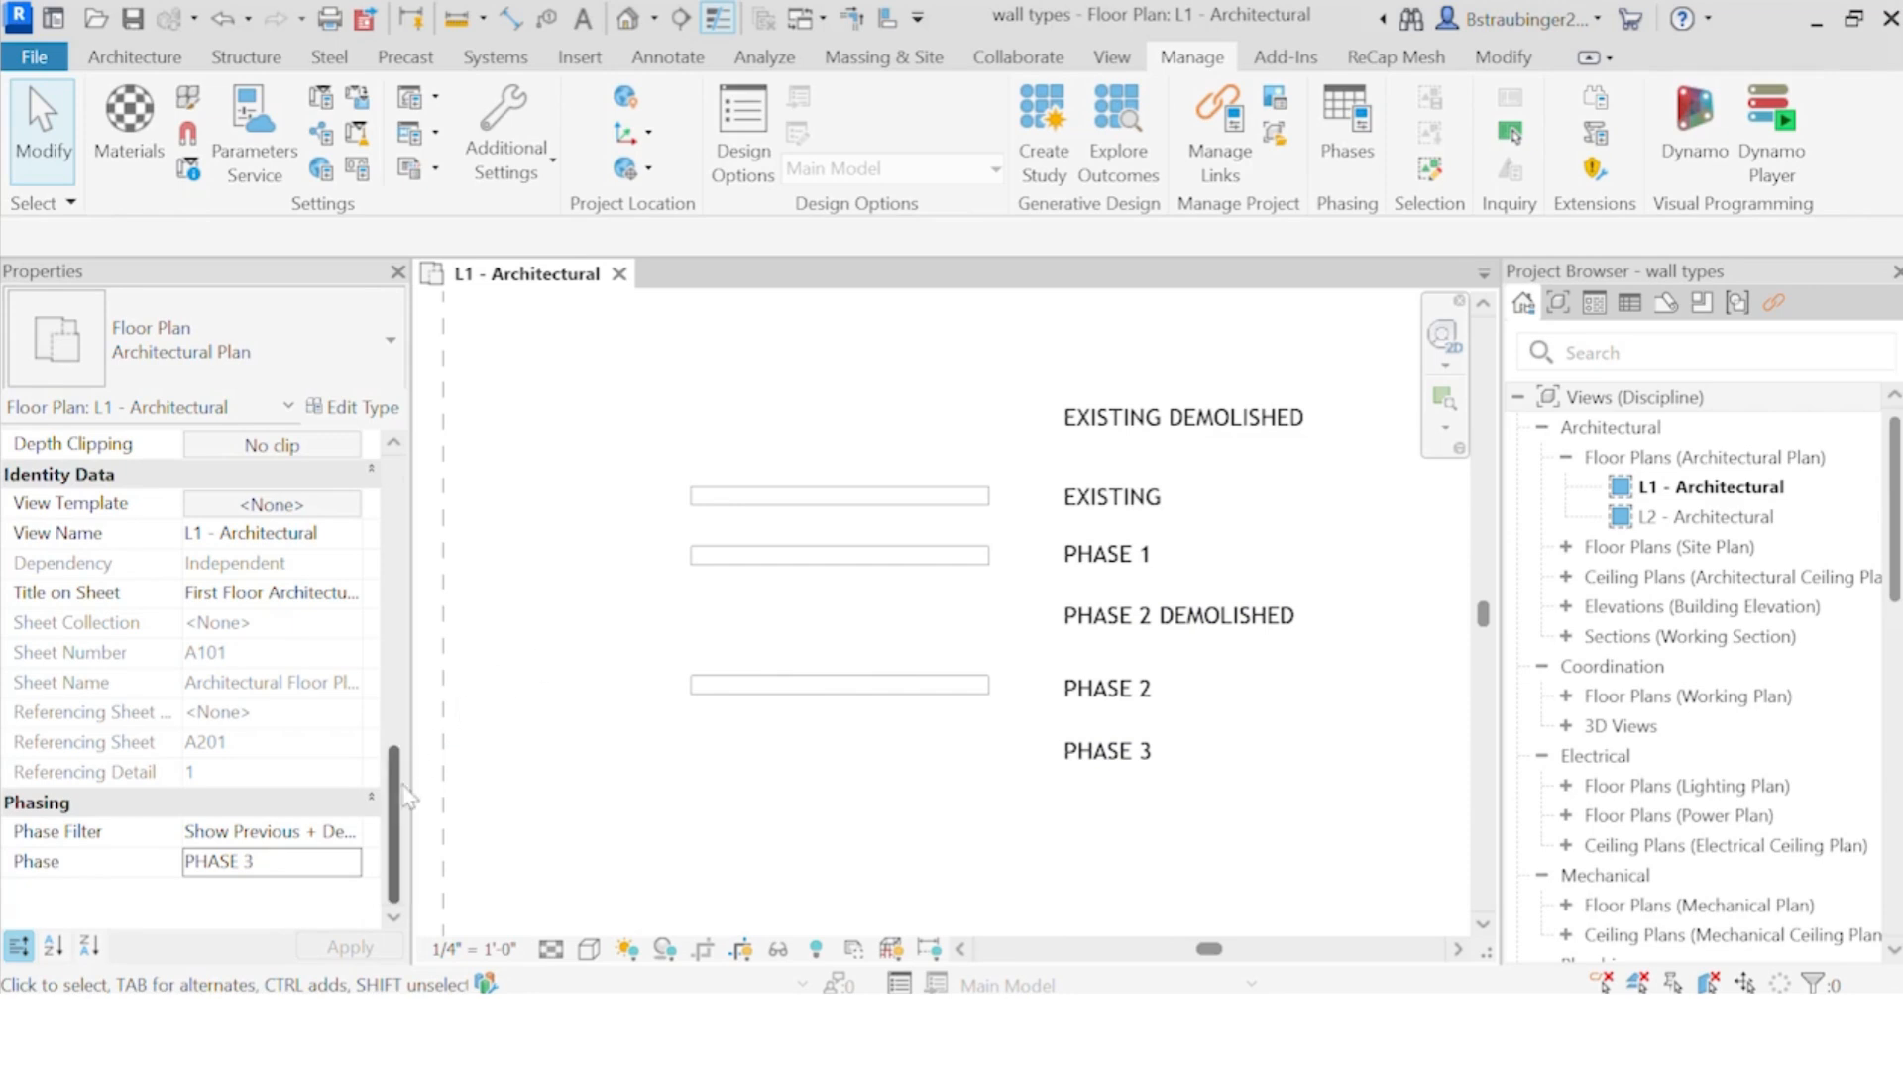
# Step: Set the view's phase to PHASE 1 and its phase filter to Show Complete
pyautogui.click(349, 868)
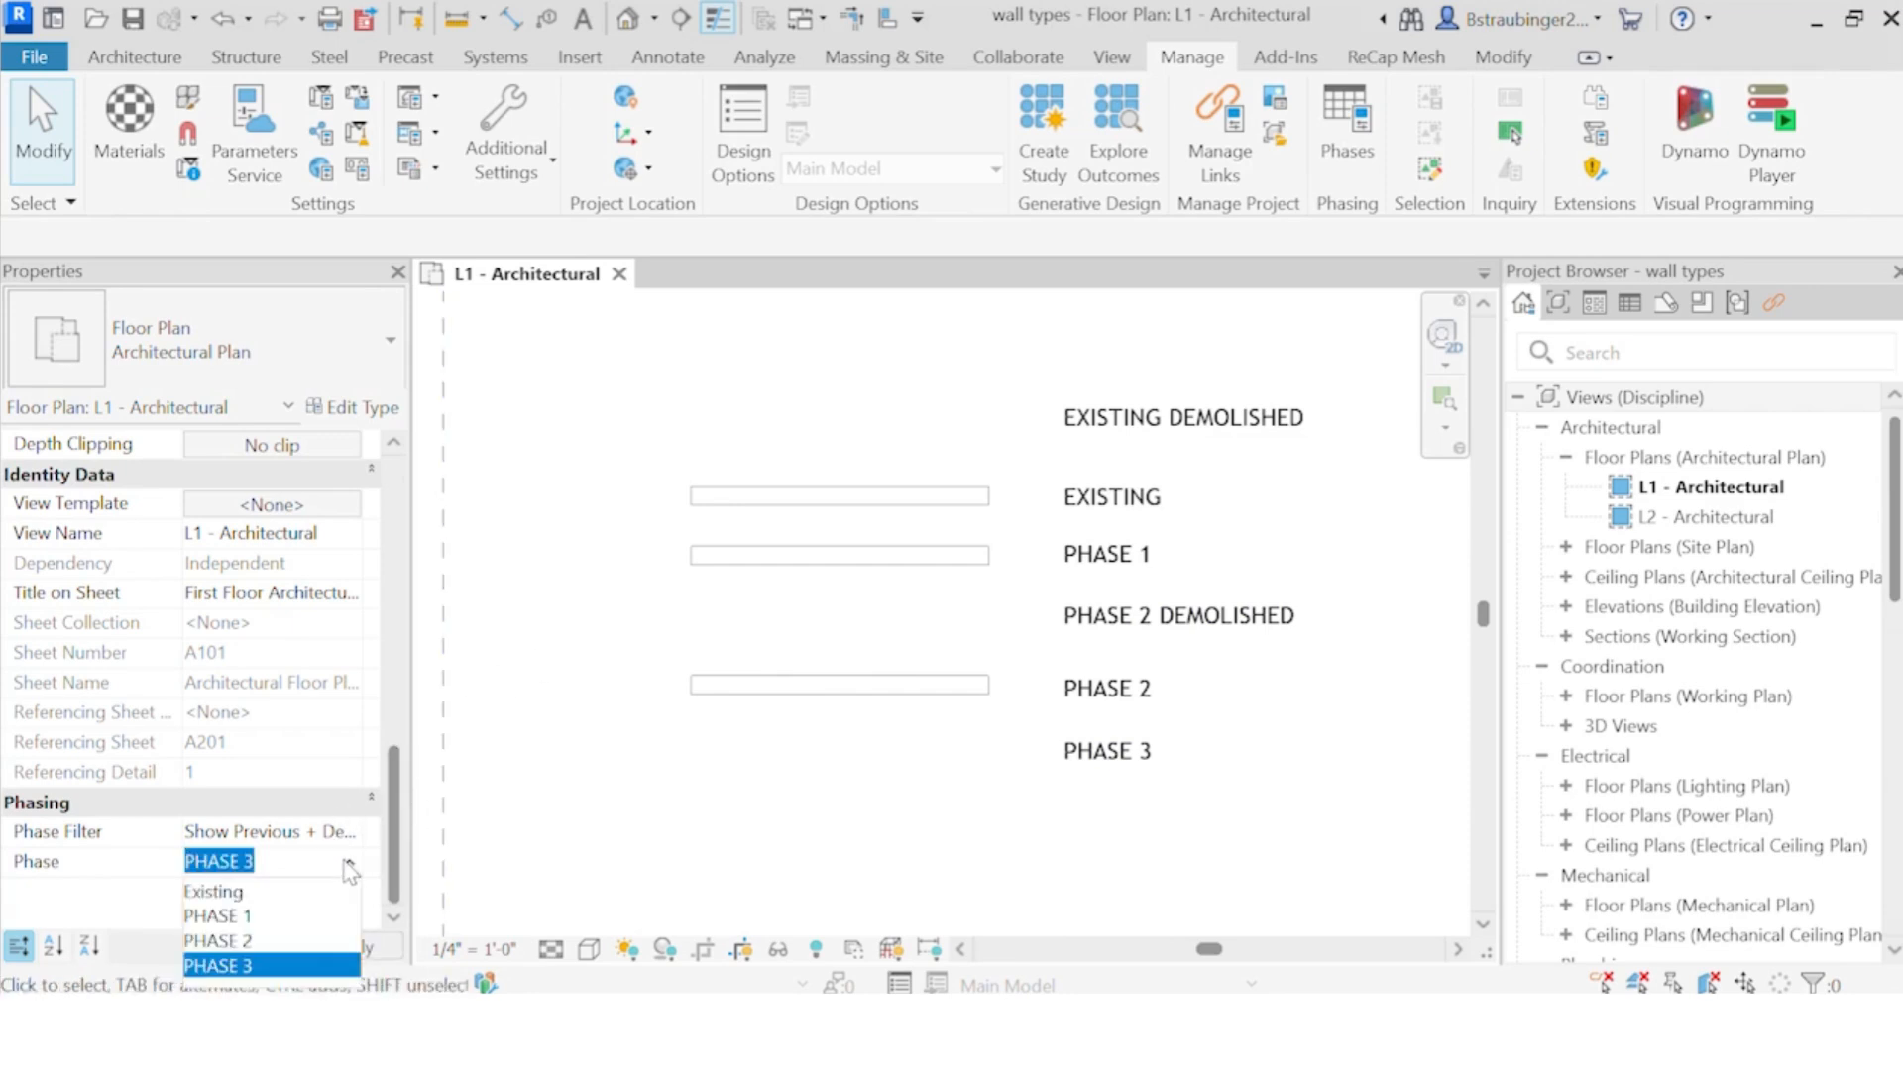
pyautogui.click(220, 916)
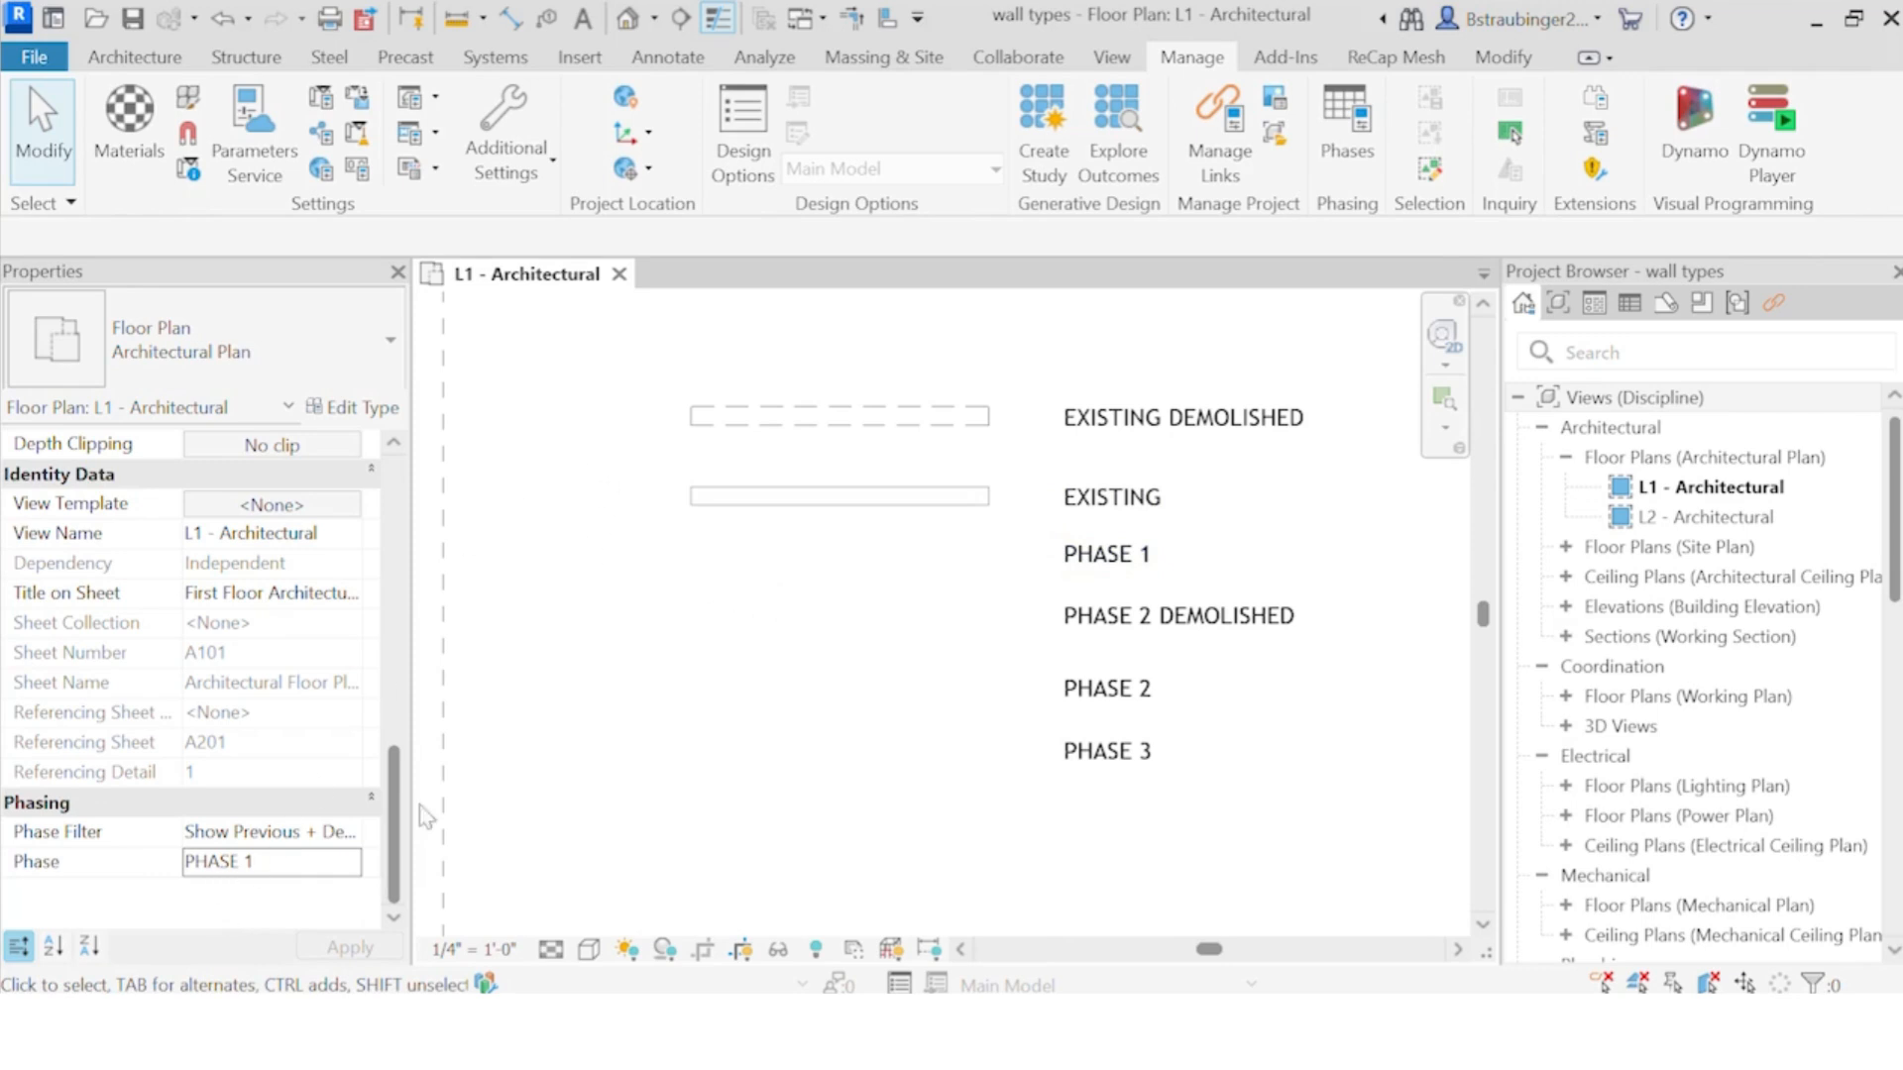
pyautogui.click(351, 835)
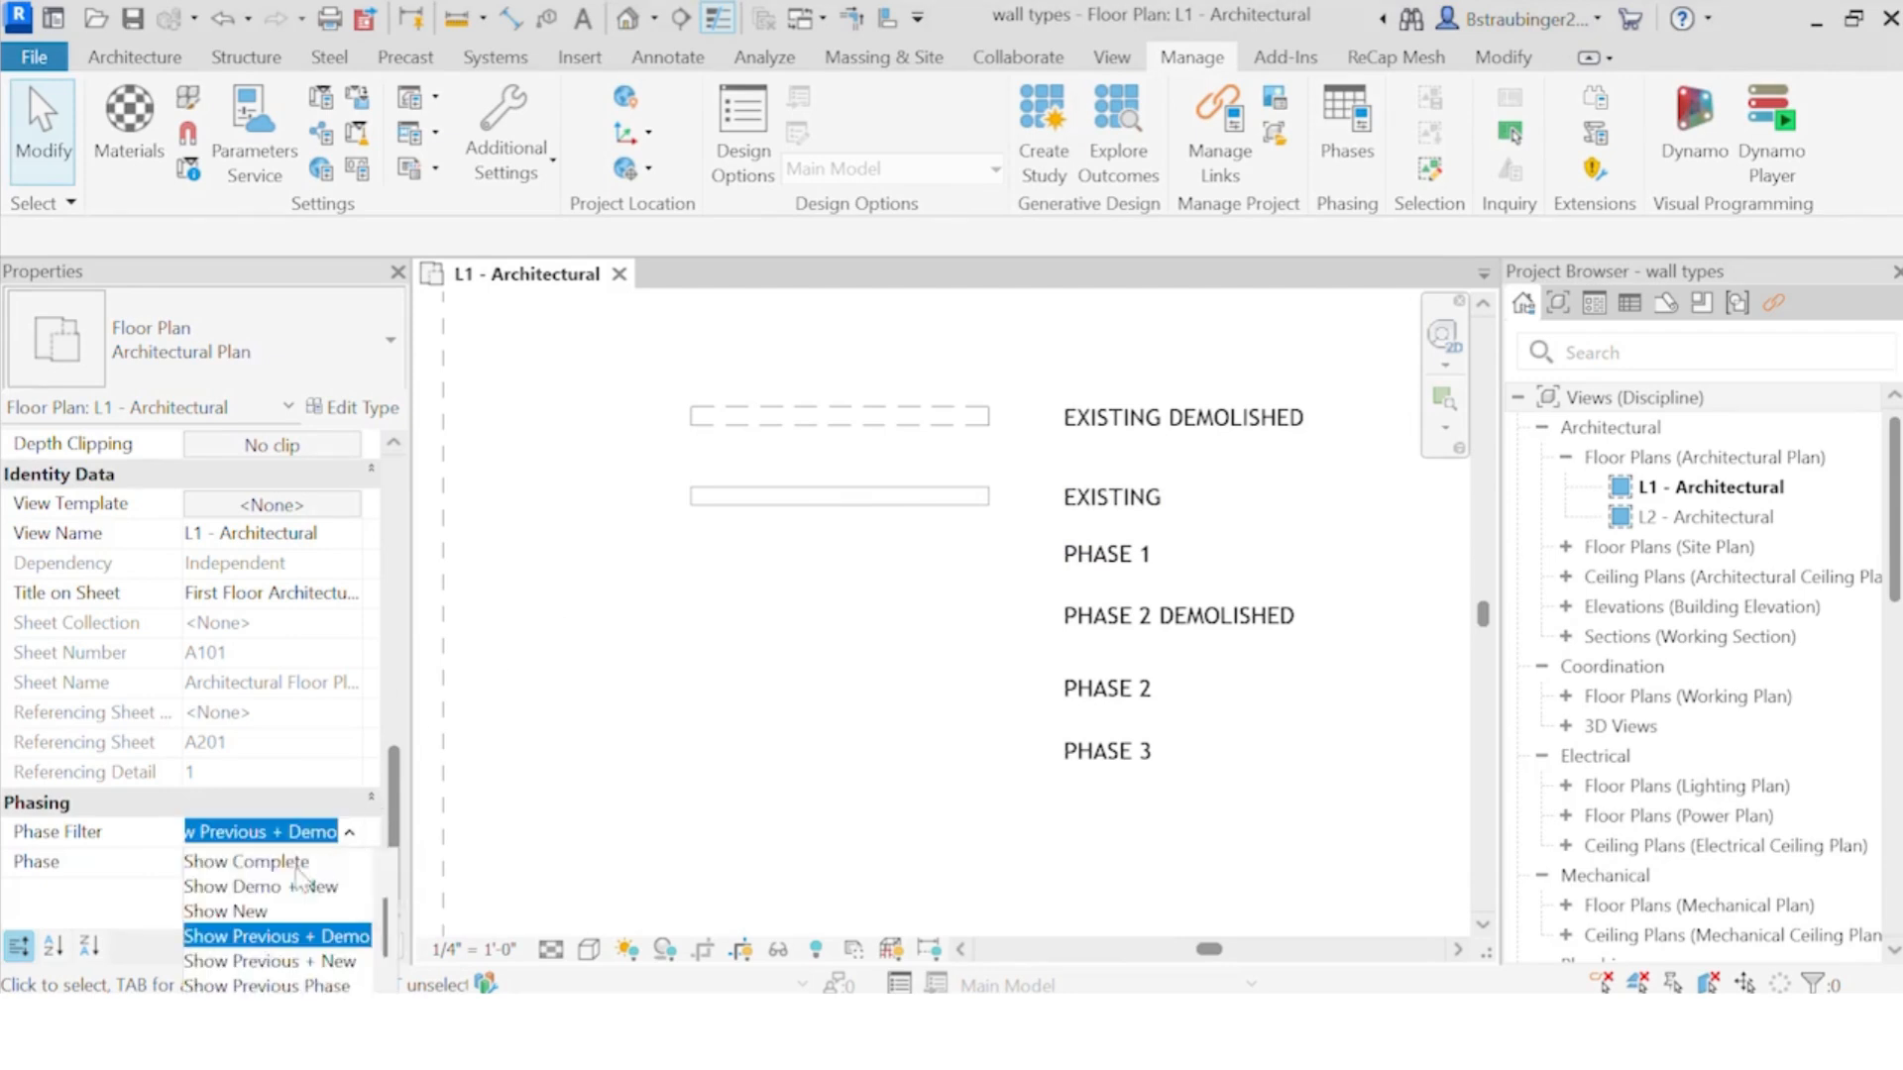
pyautogui.click(247, 861)
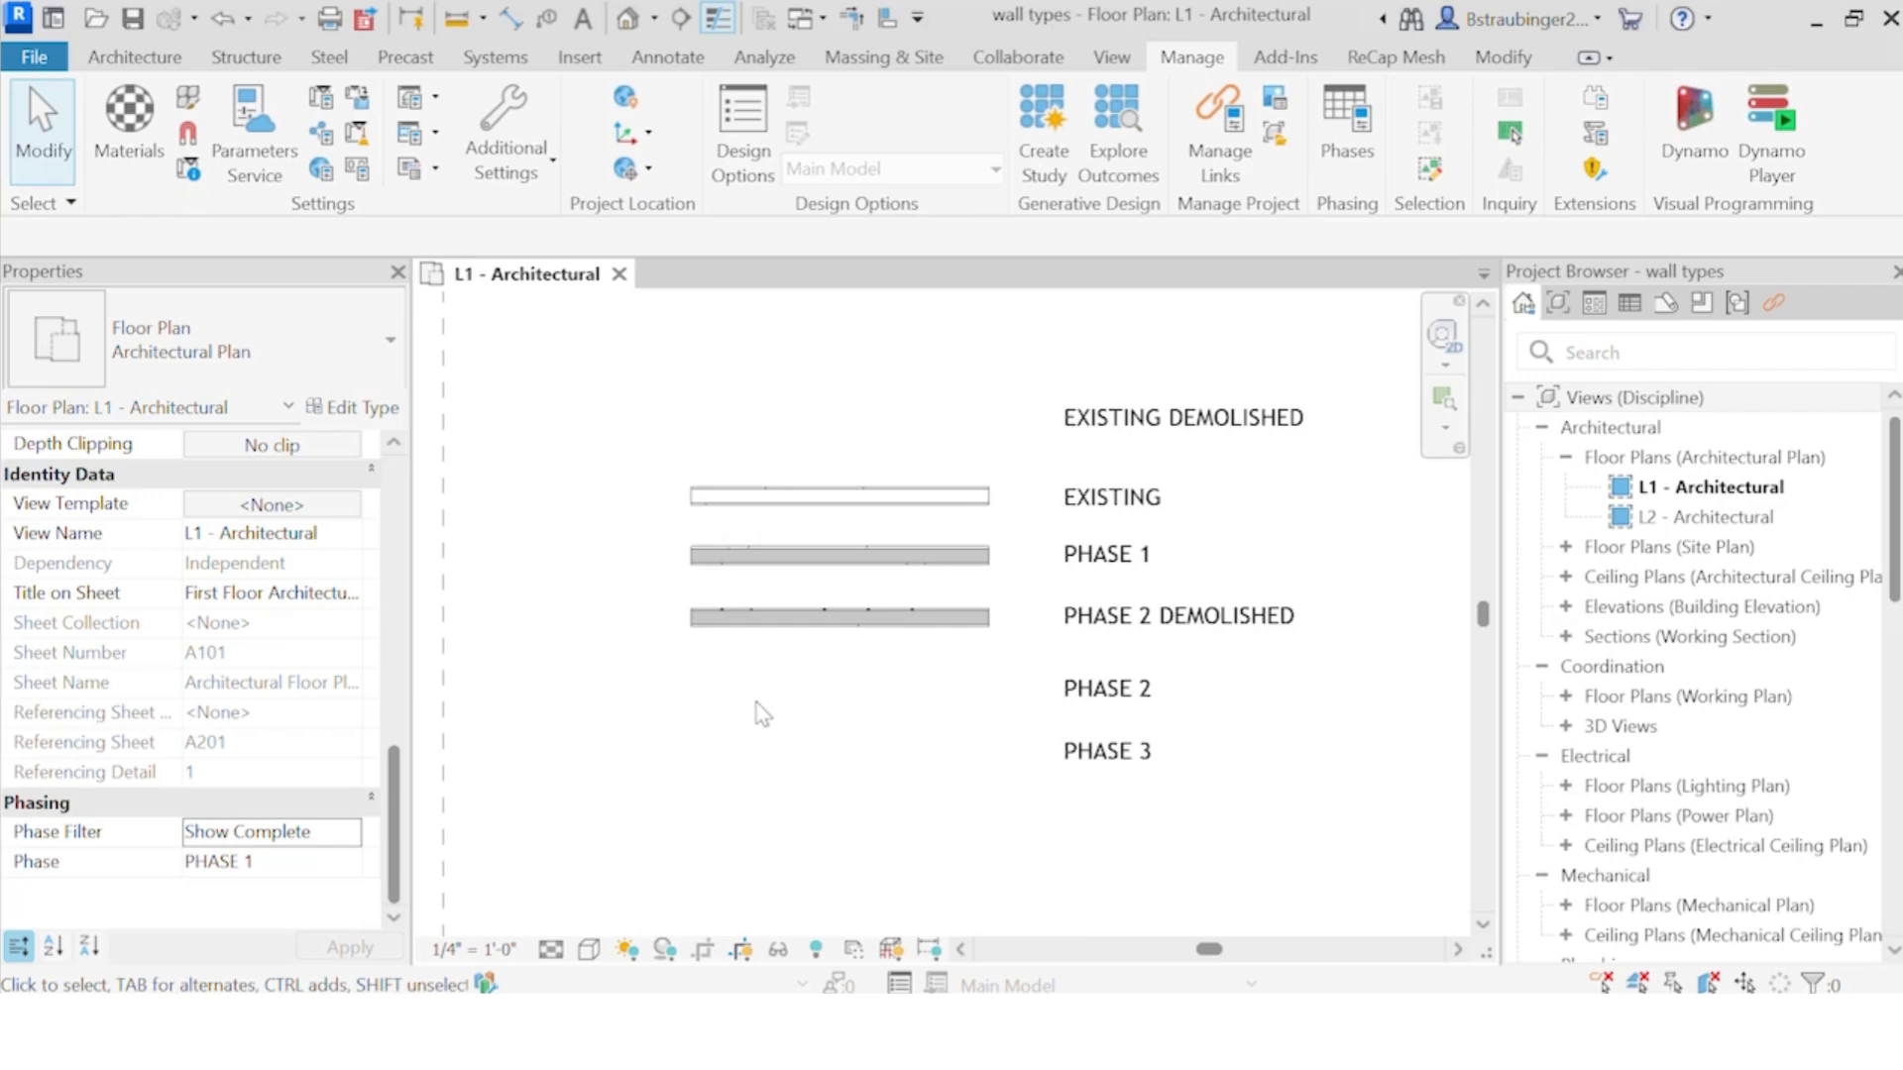
# Step: Set the L1 - Architectural view's phase filter to Show Previous + Demo and review the phase filters and graphic overrides in the Phasing settings
pyautogui.click(351, 832)
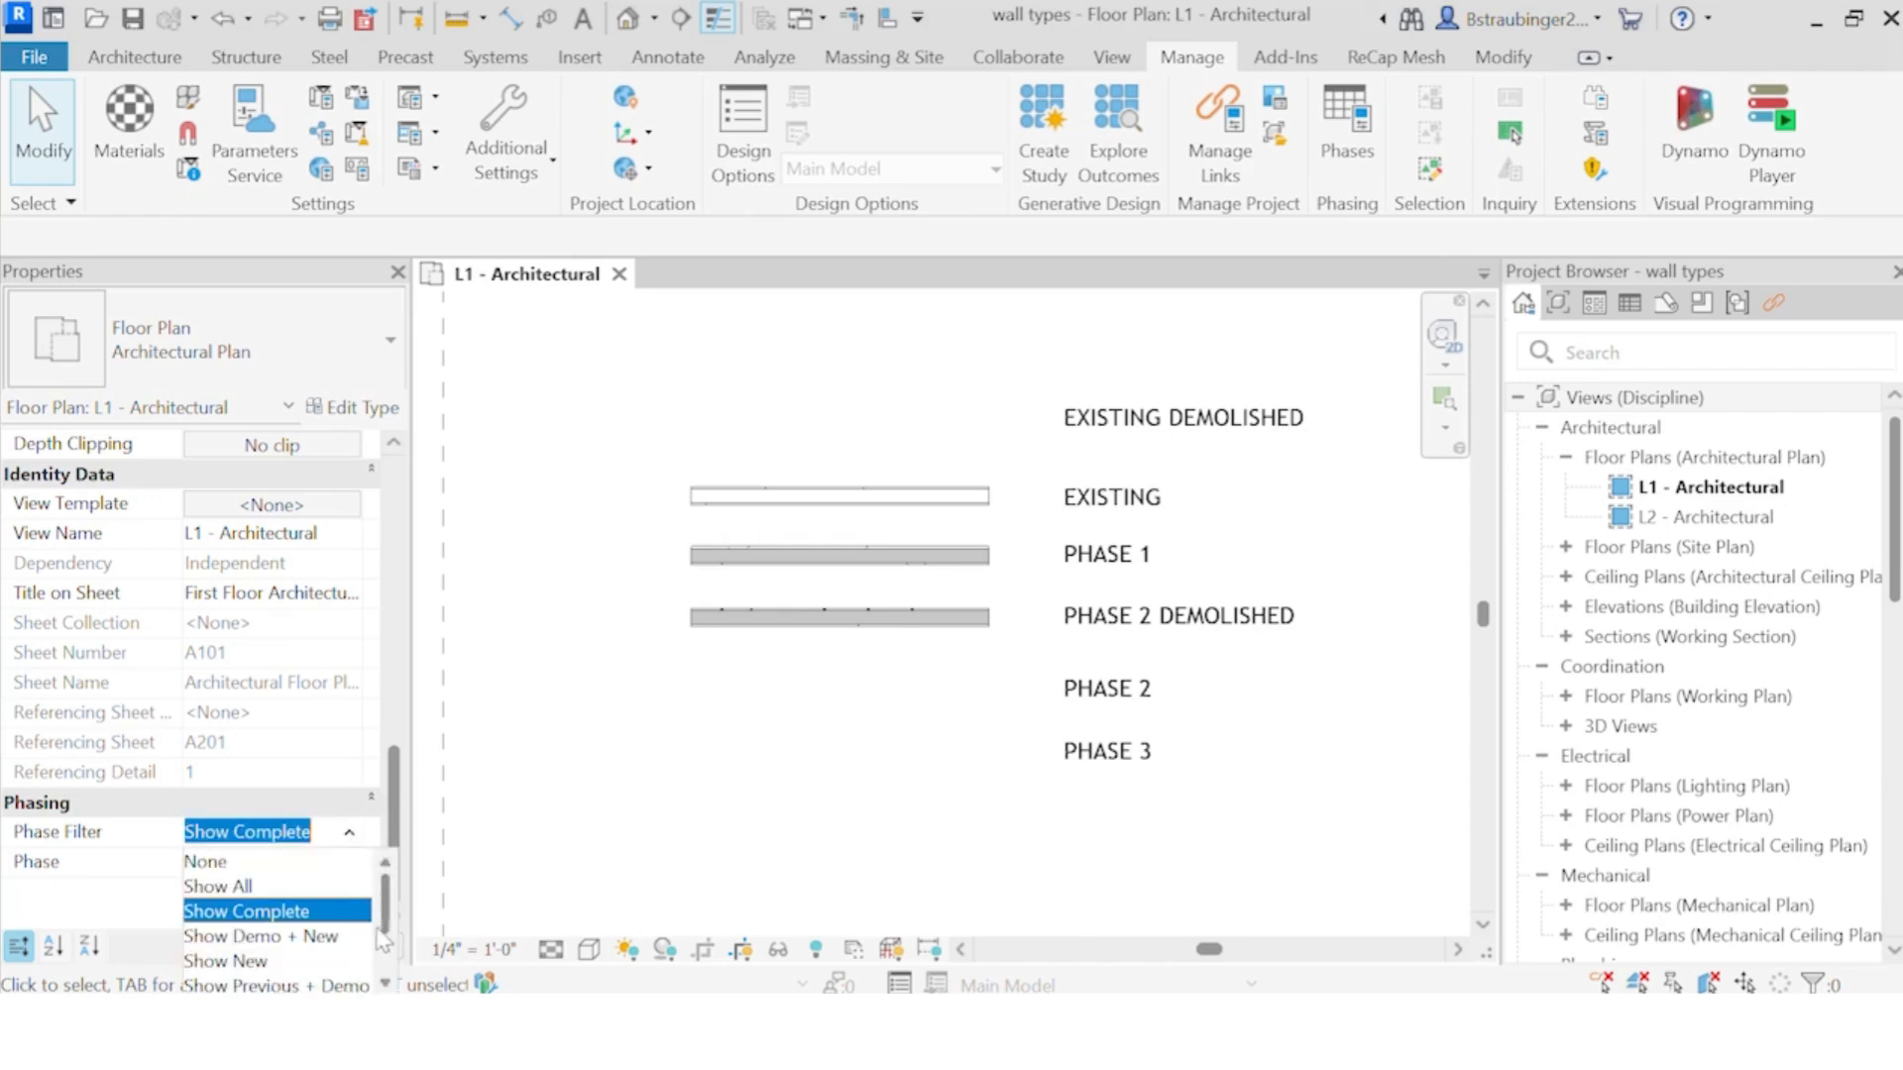
pyautogui.click(293, 984)
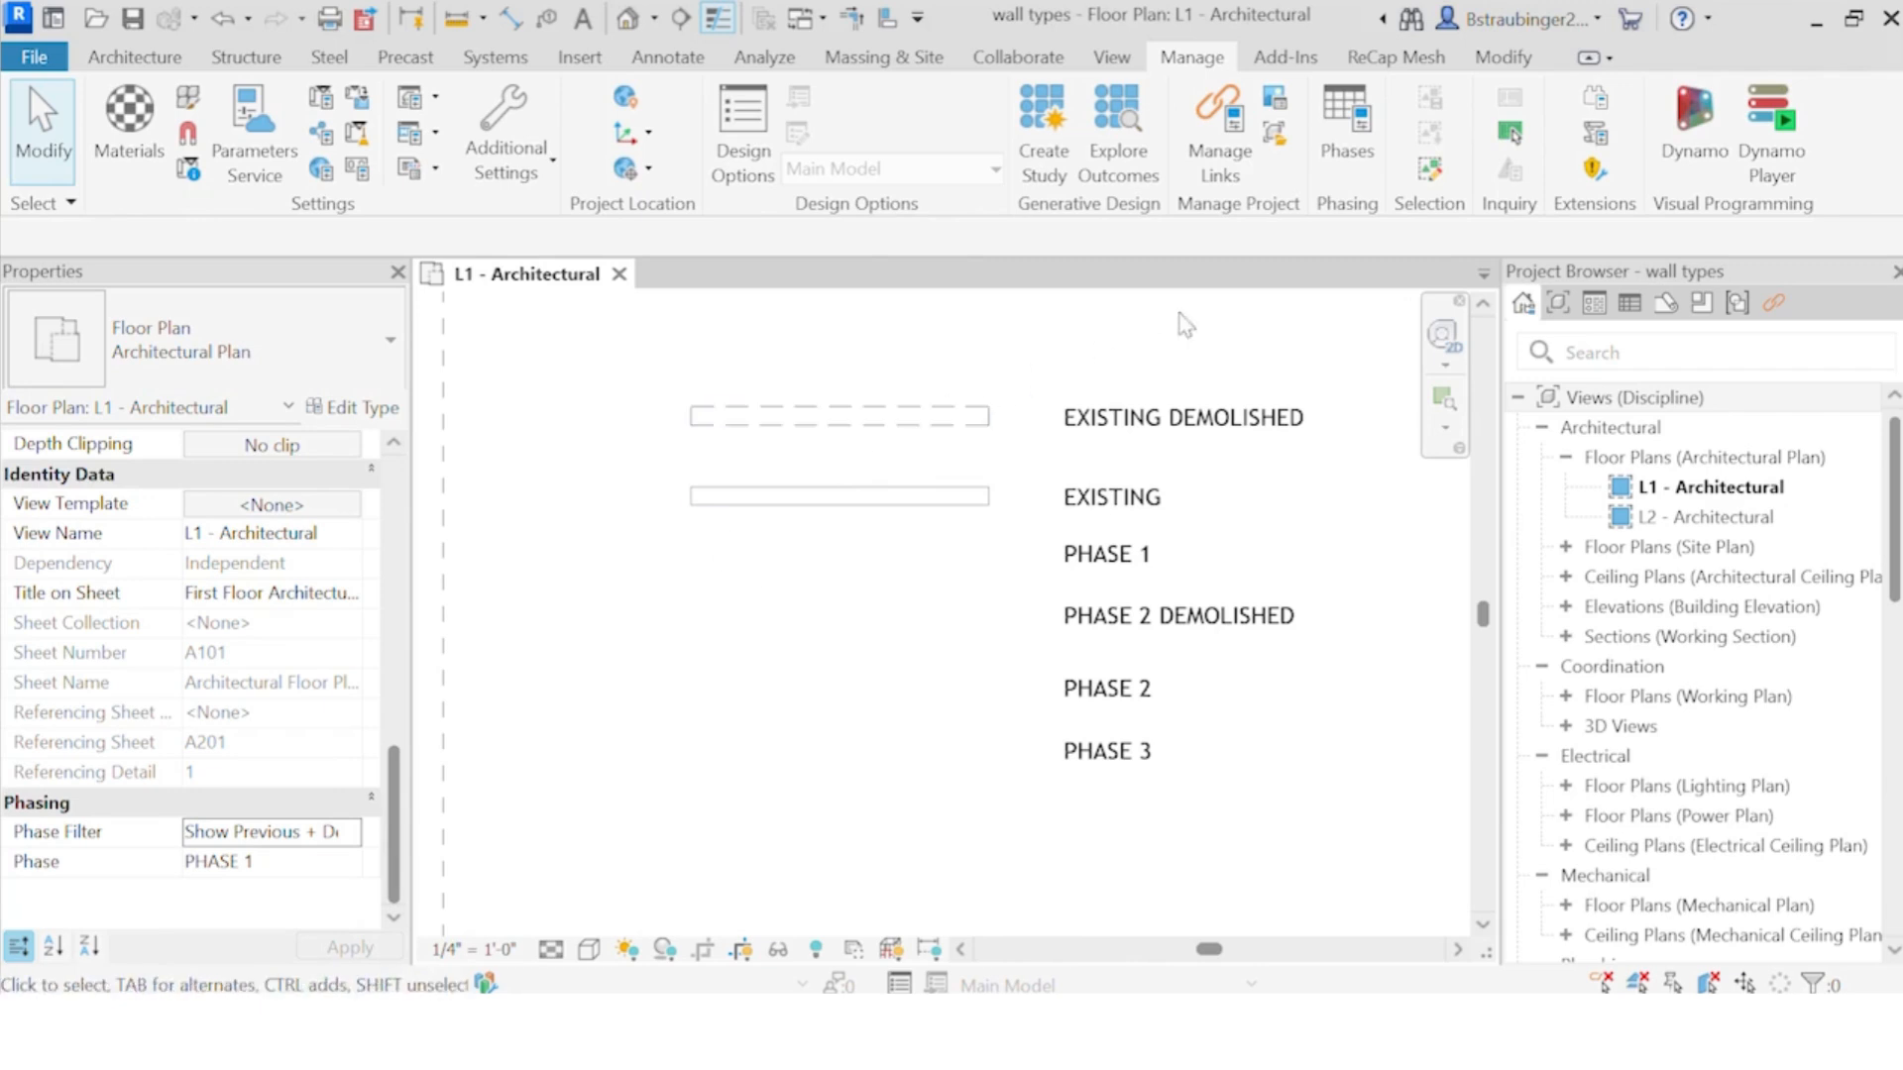
pyautogui.click(1363, 136)
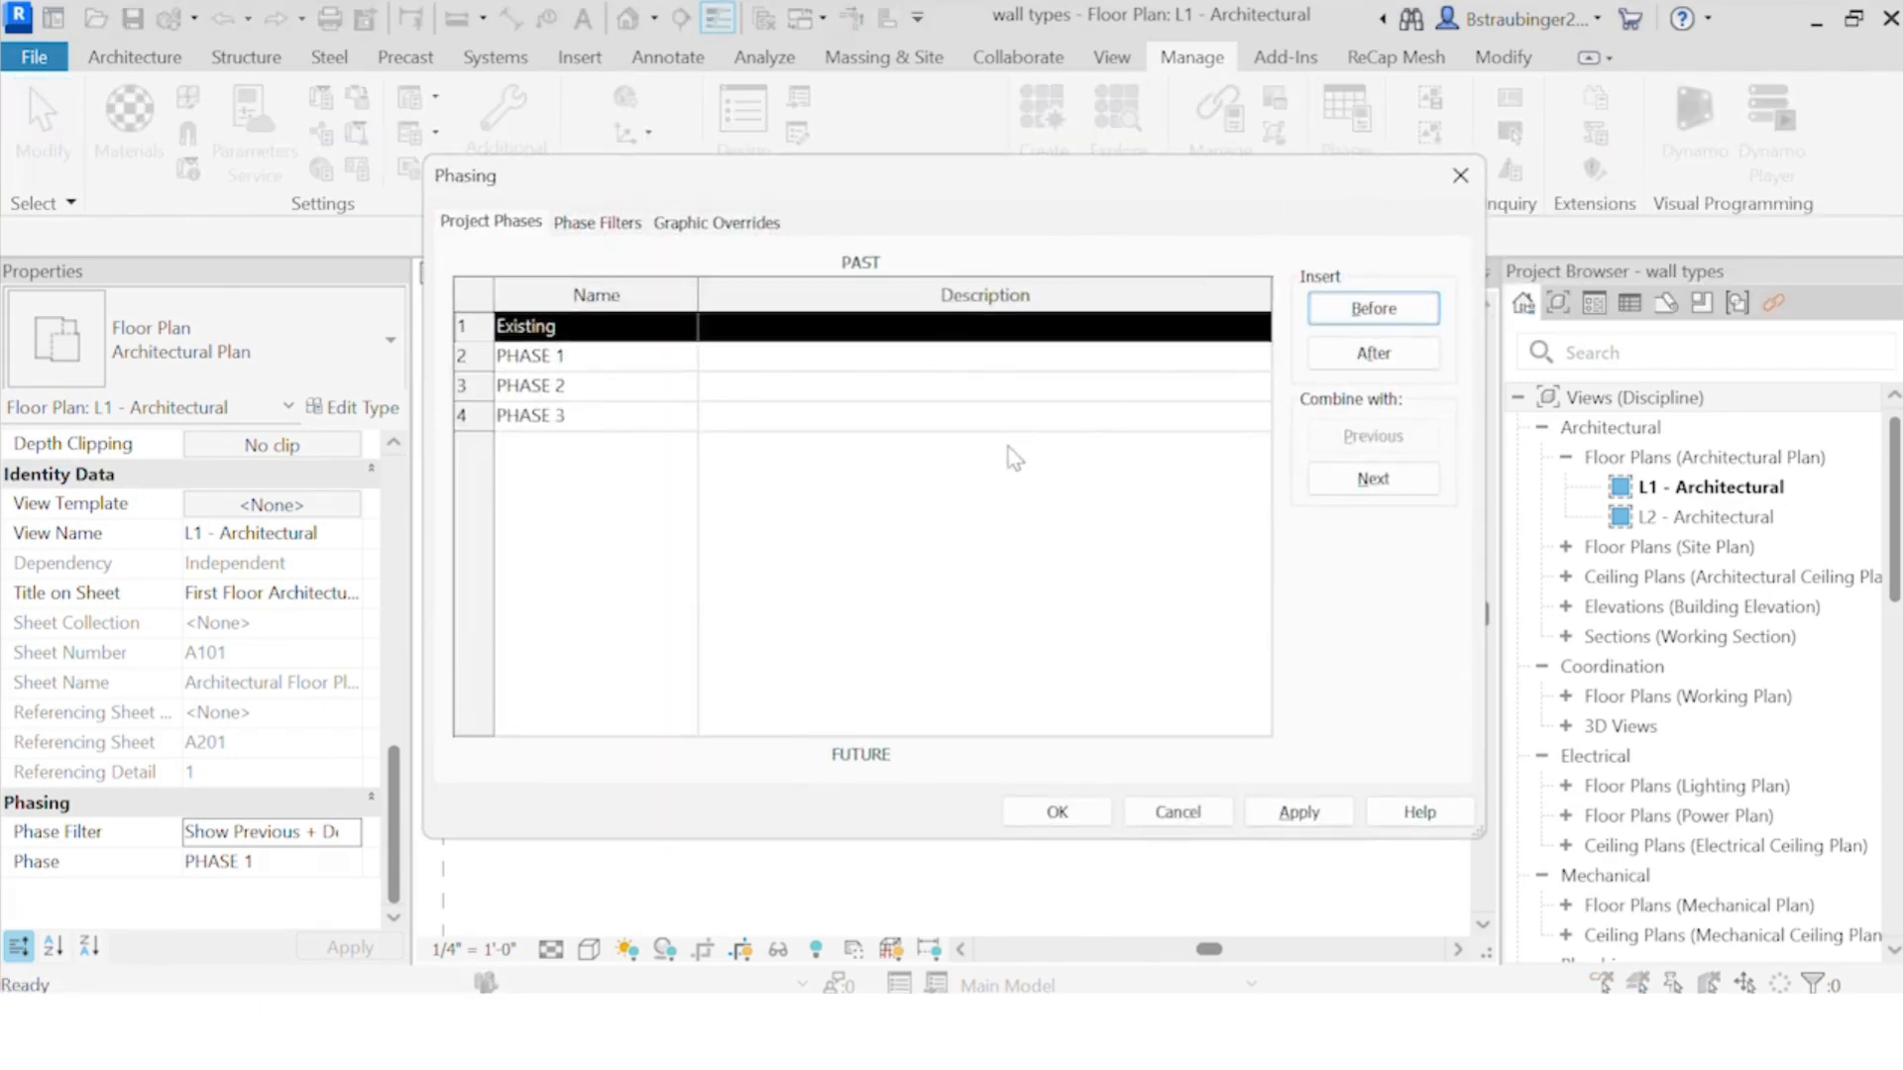
pyautogui.click(686, 226)
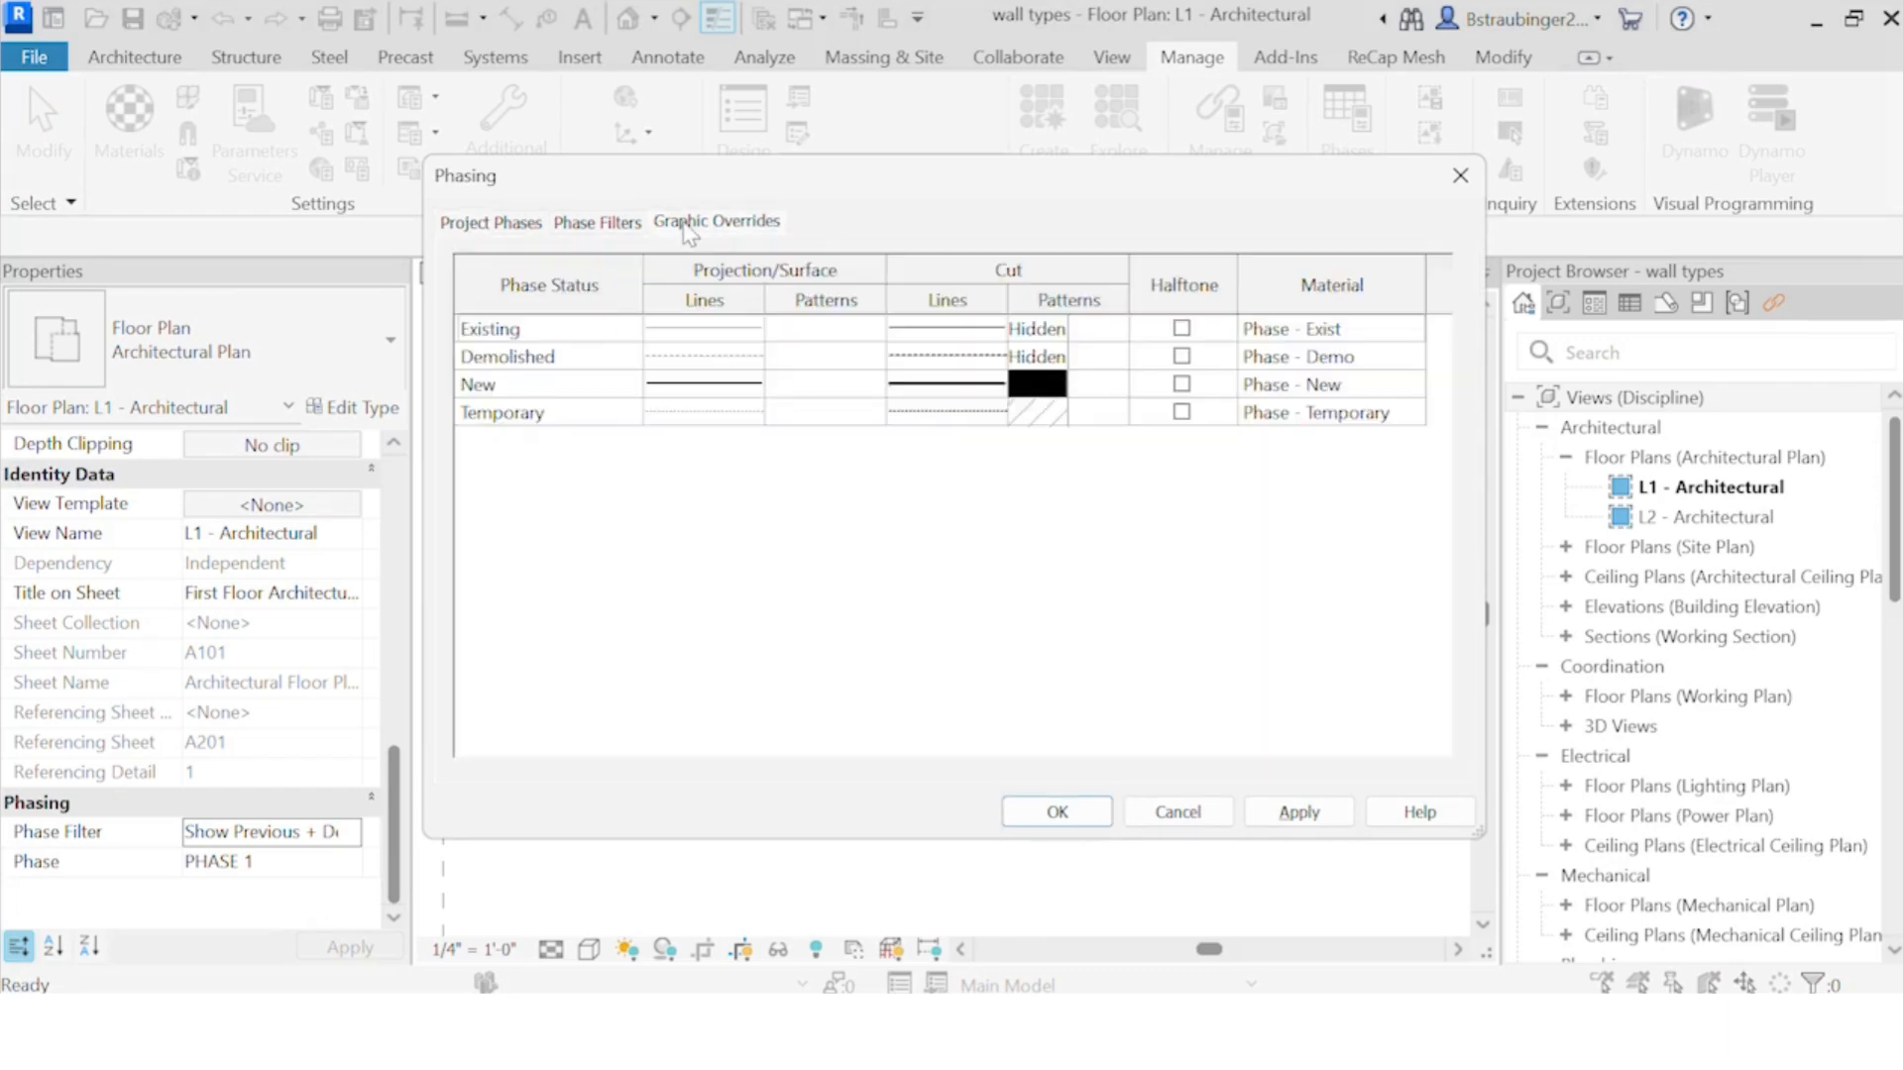
pyautogui.click(597, 224)
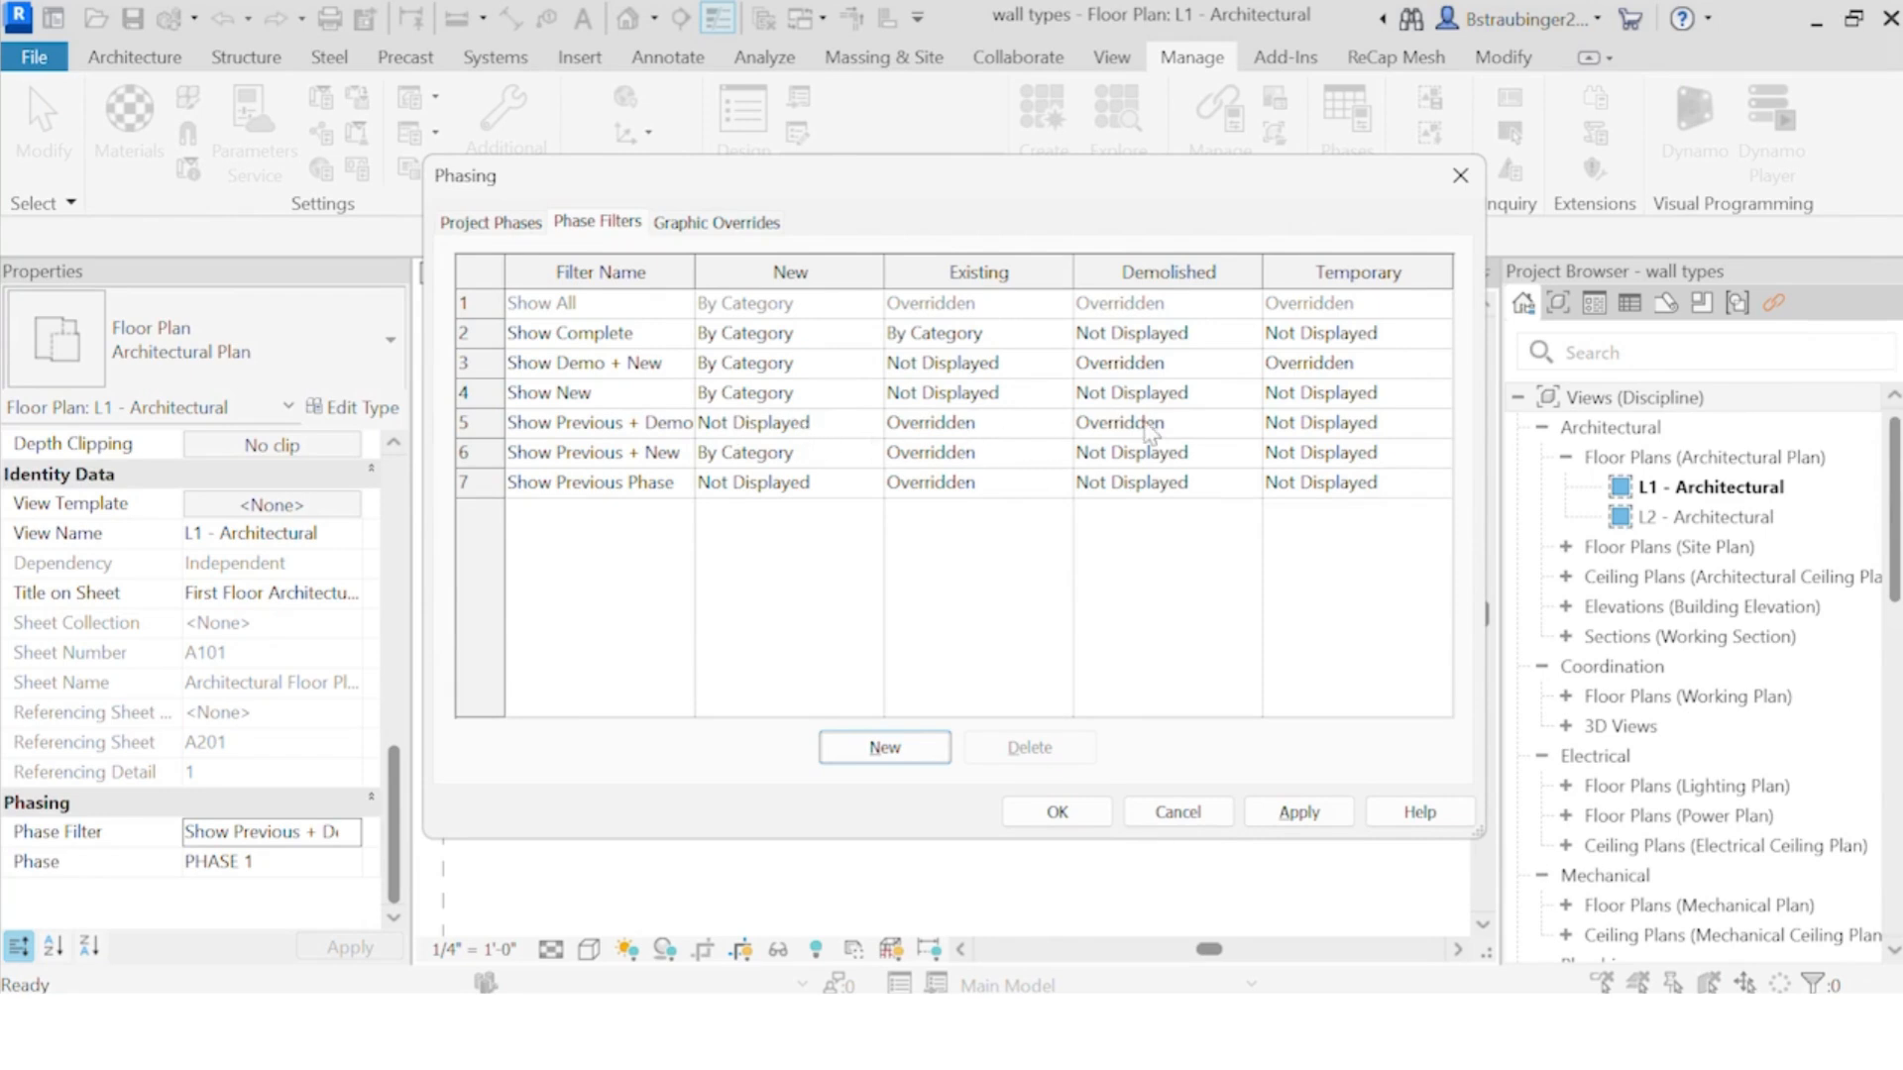
pyautogui.click(690, 230)
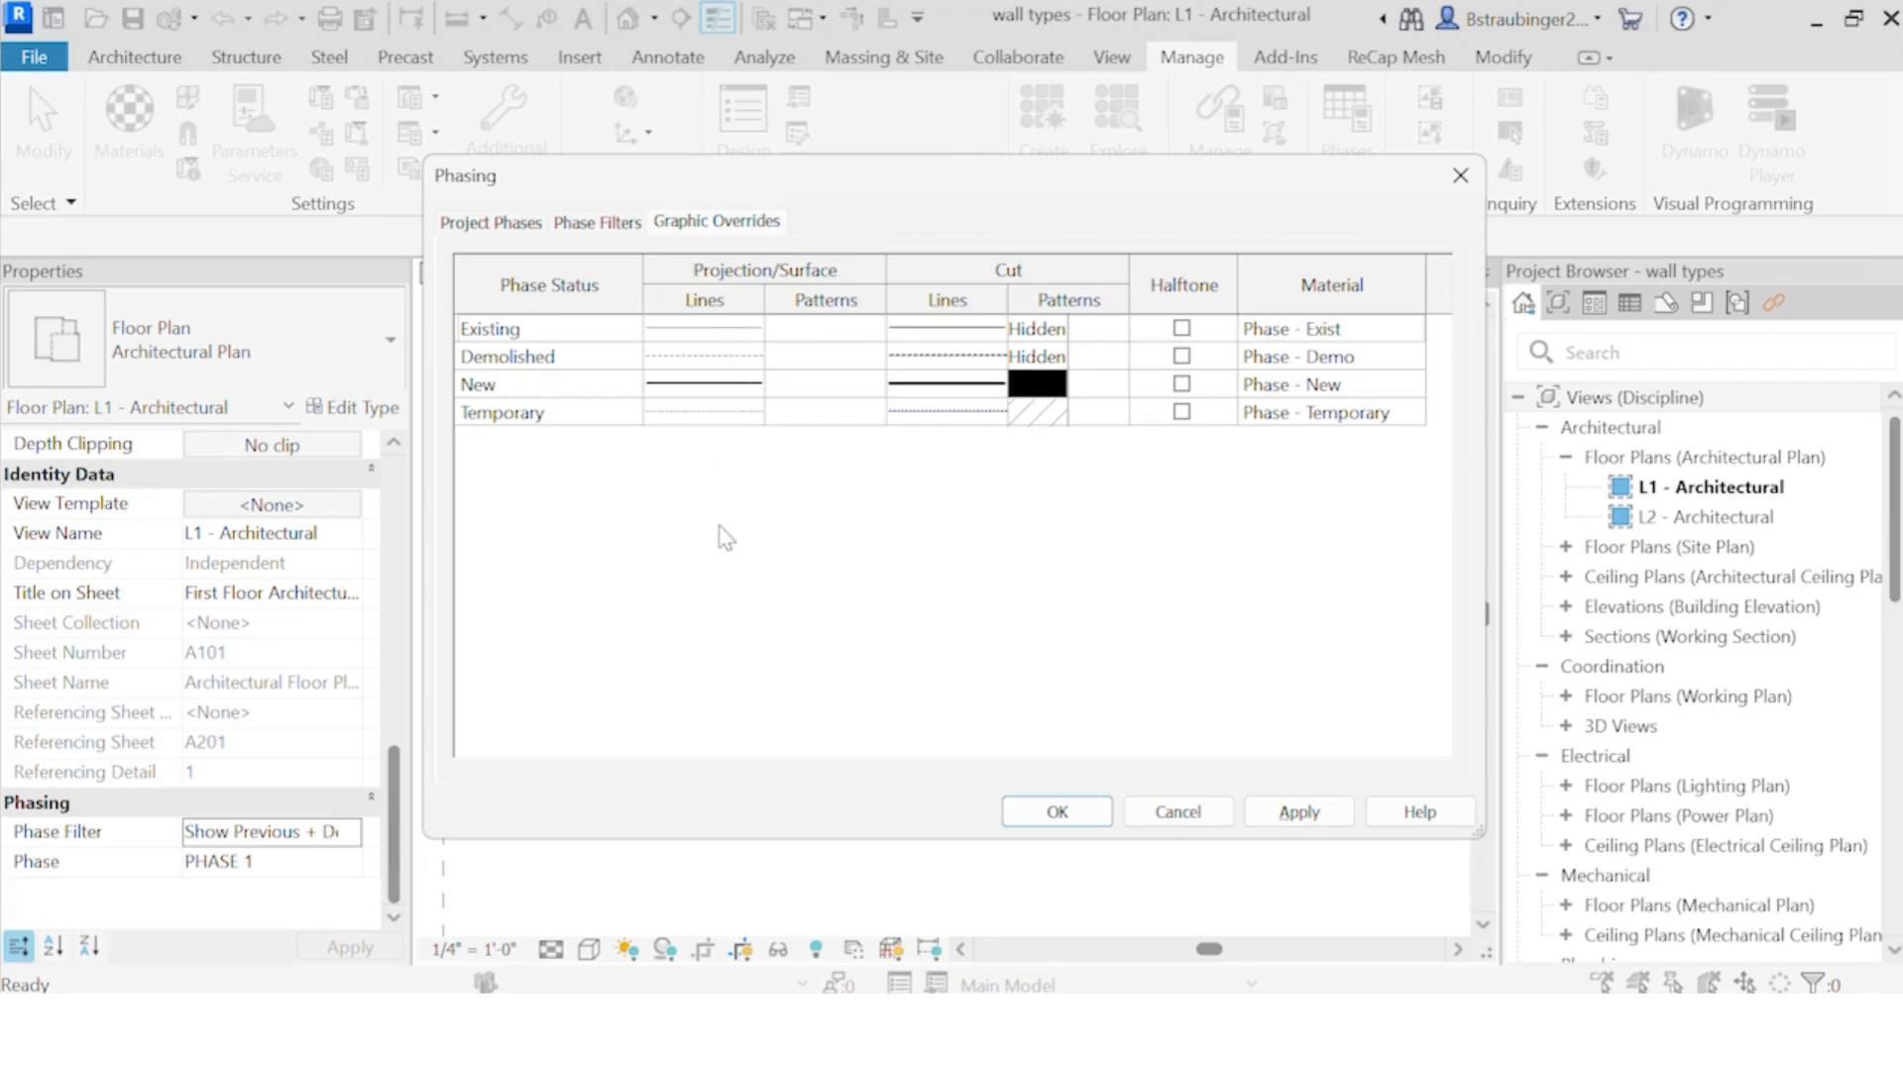
pyautogui.click(1056, 813)
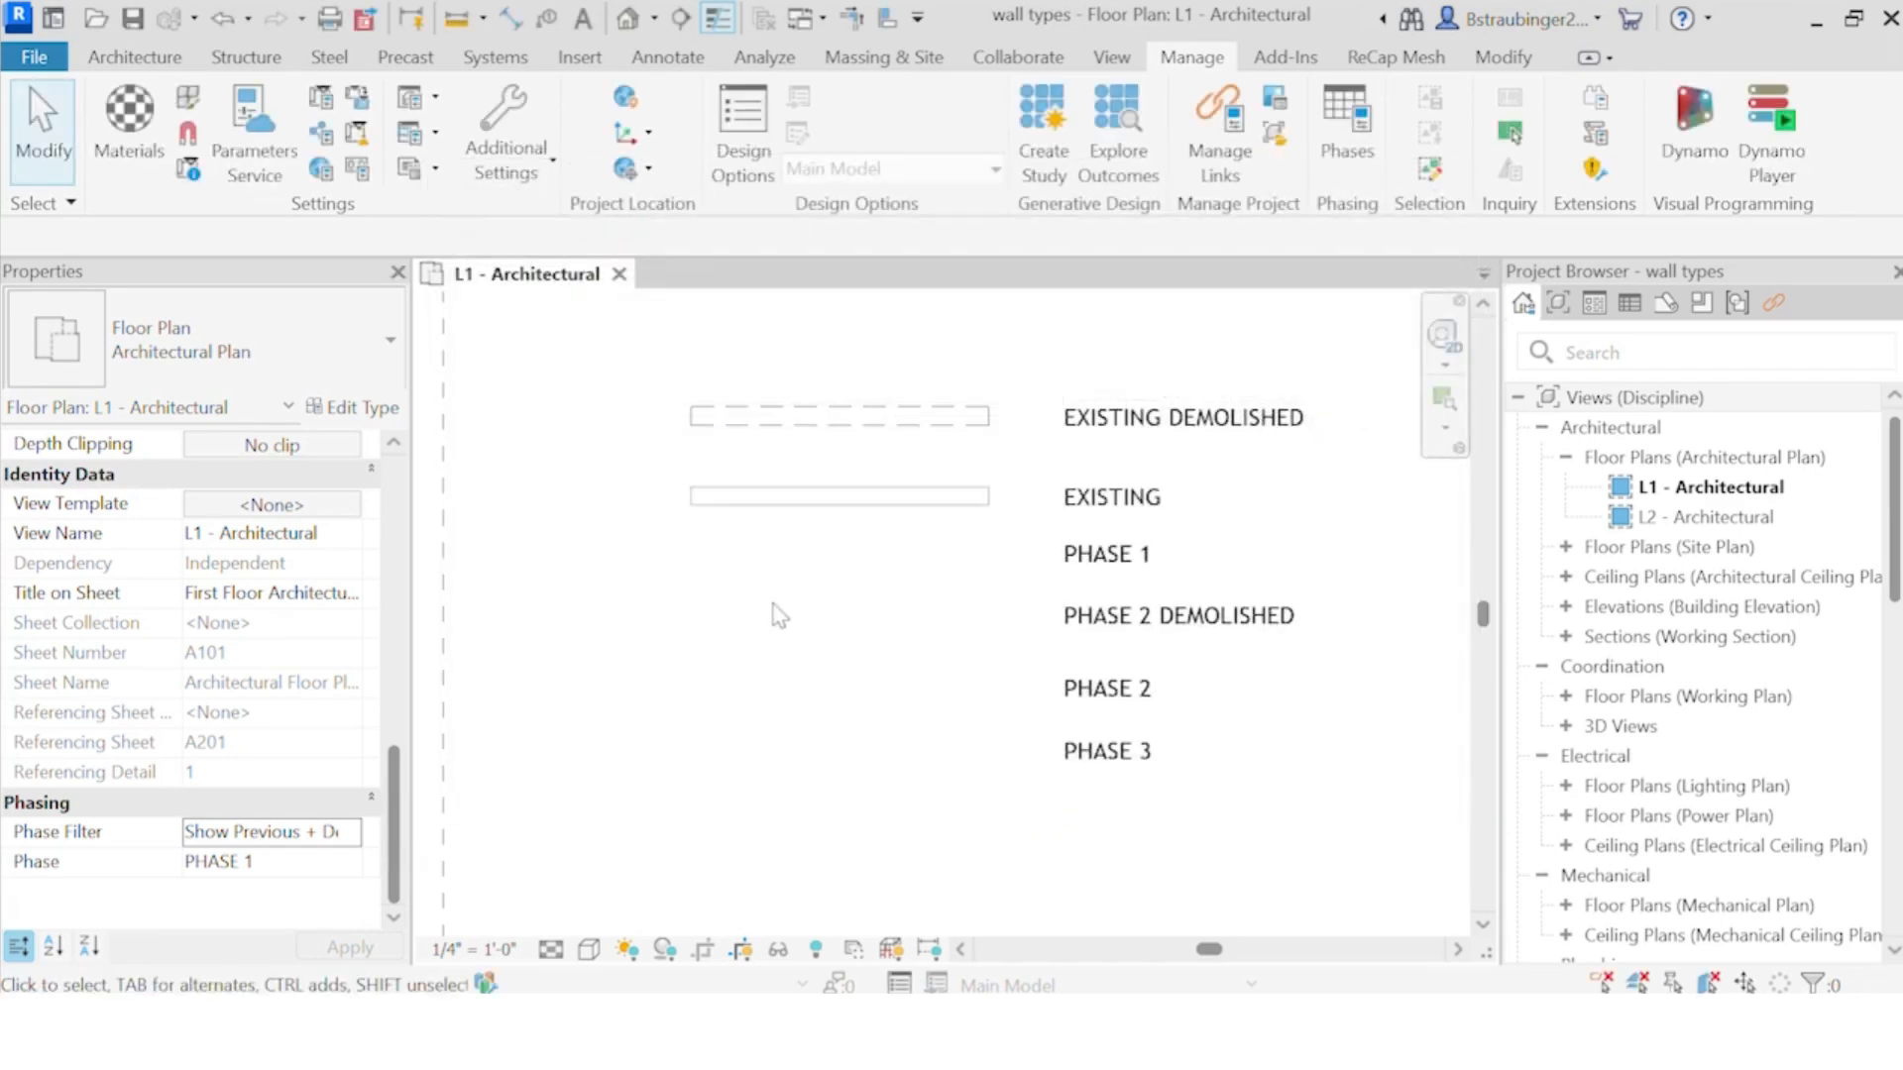
# Step: Set the view's phase filter to Show Complete and its phase to Existing
pyautogui.click(348, 833)
pyautogui.click(313, 886)
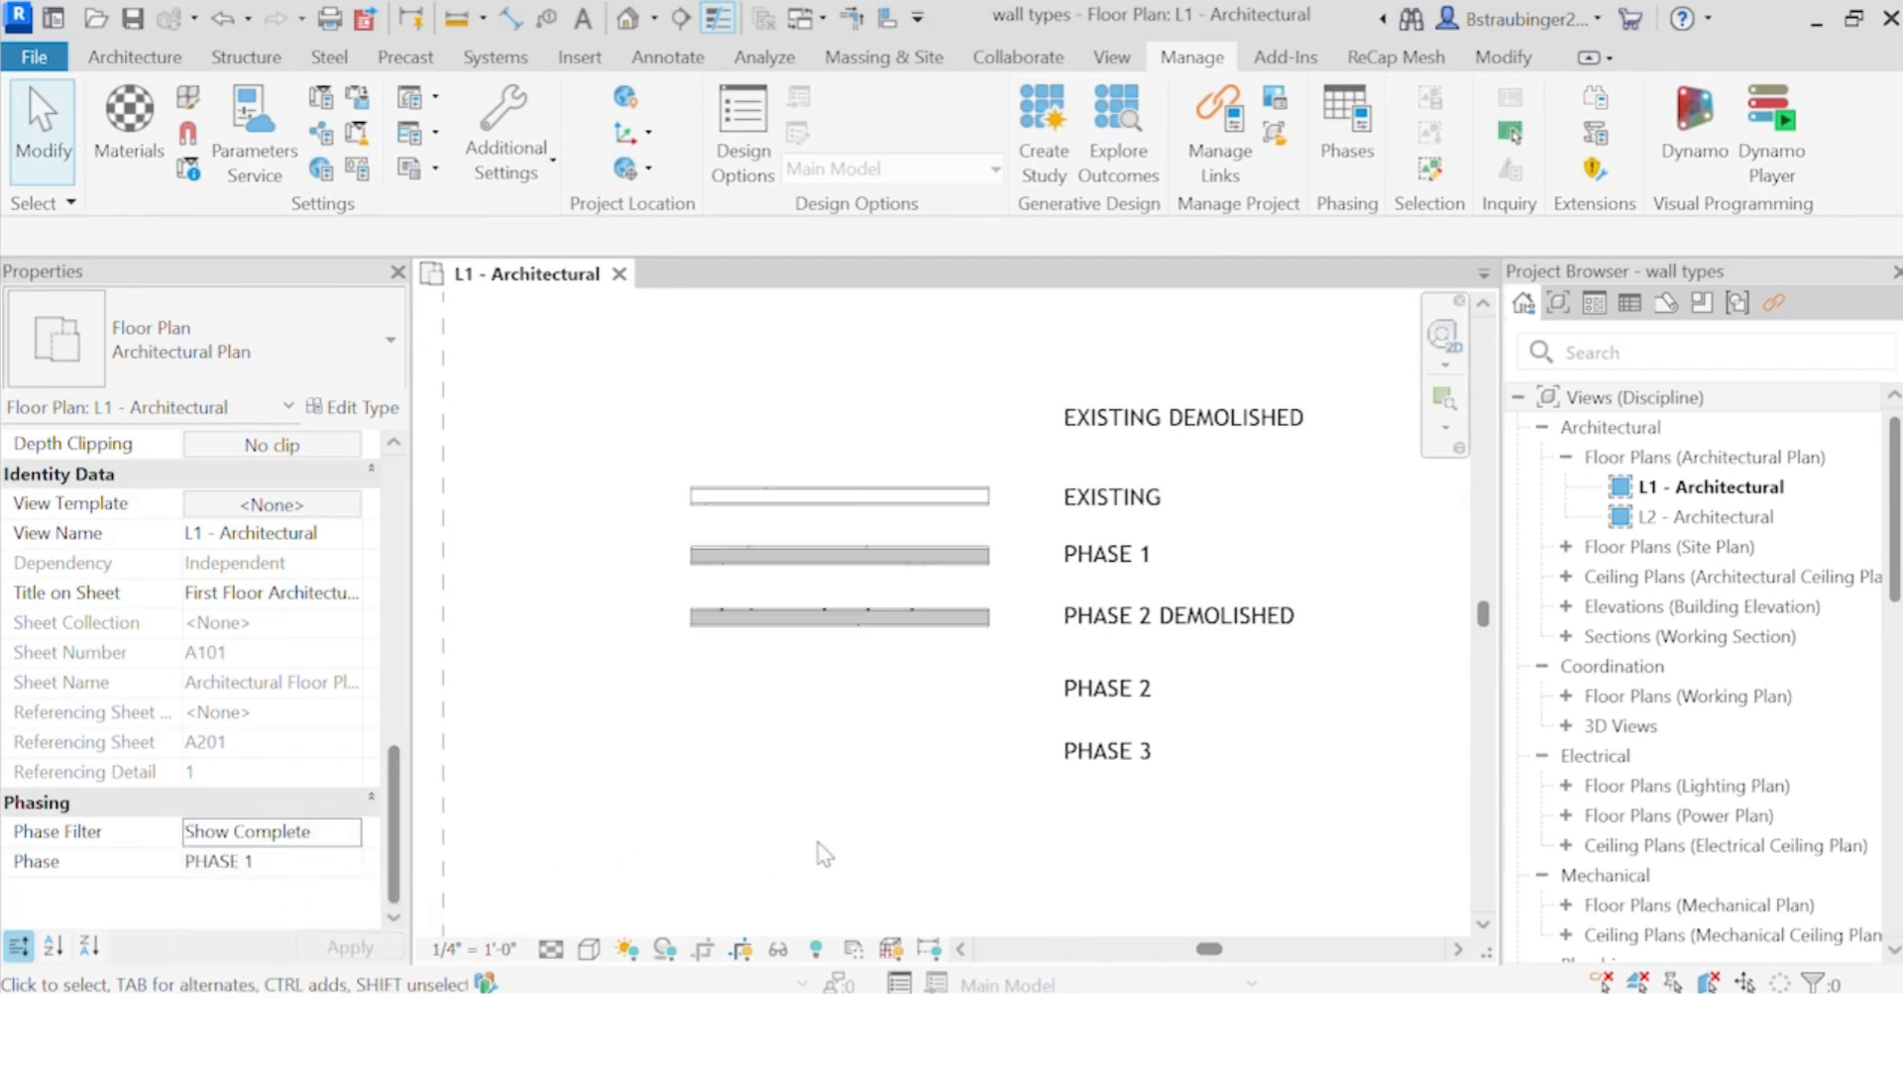
pyautogui.click(351, 862)
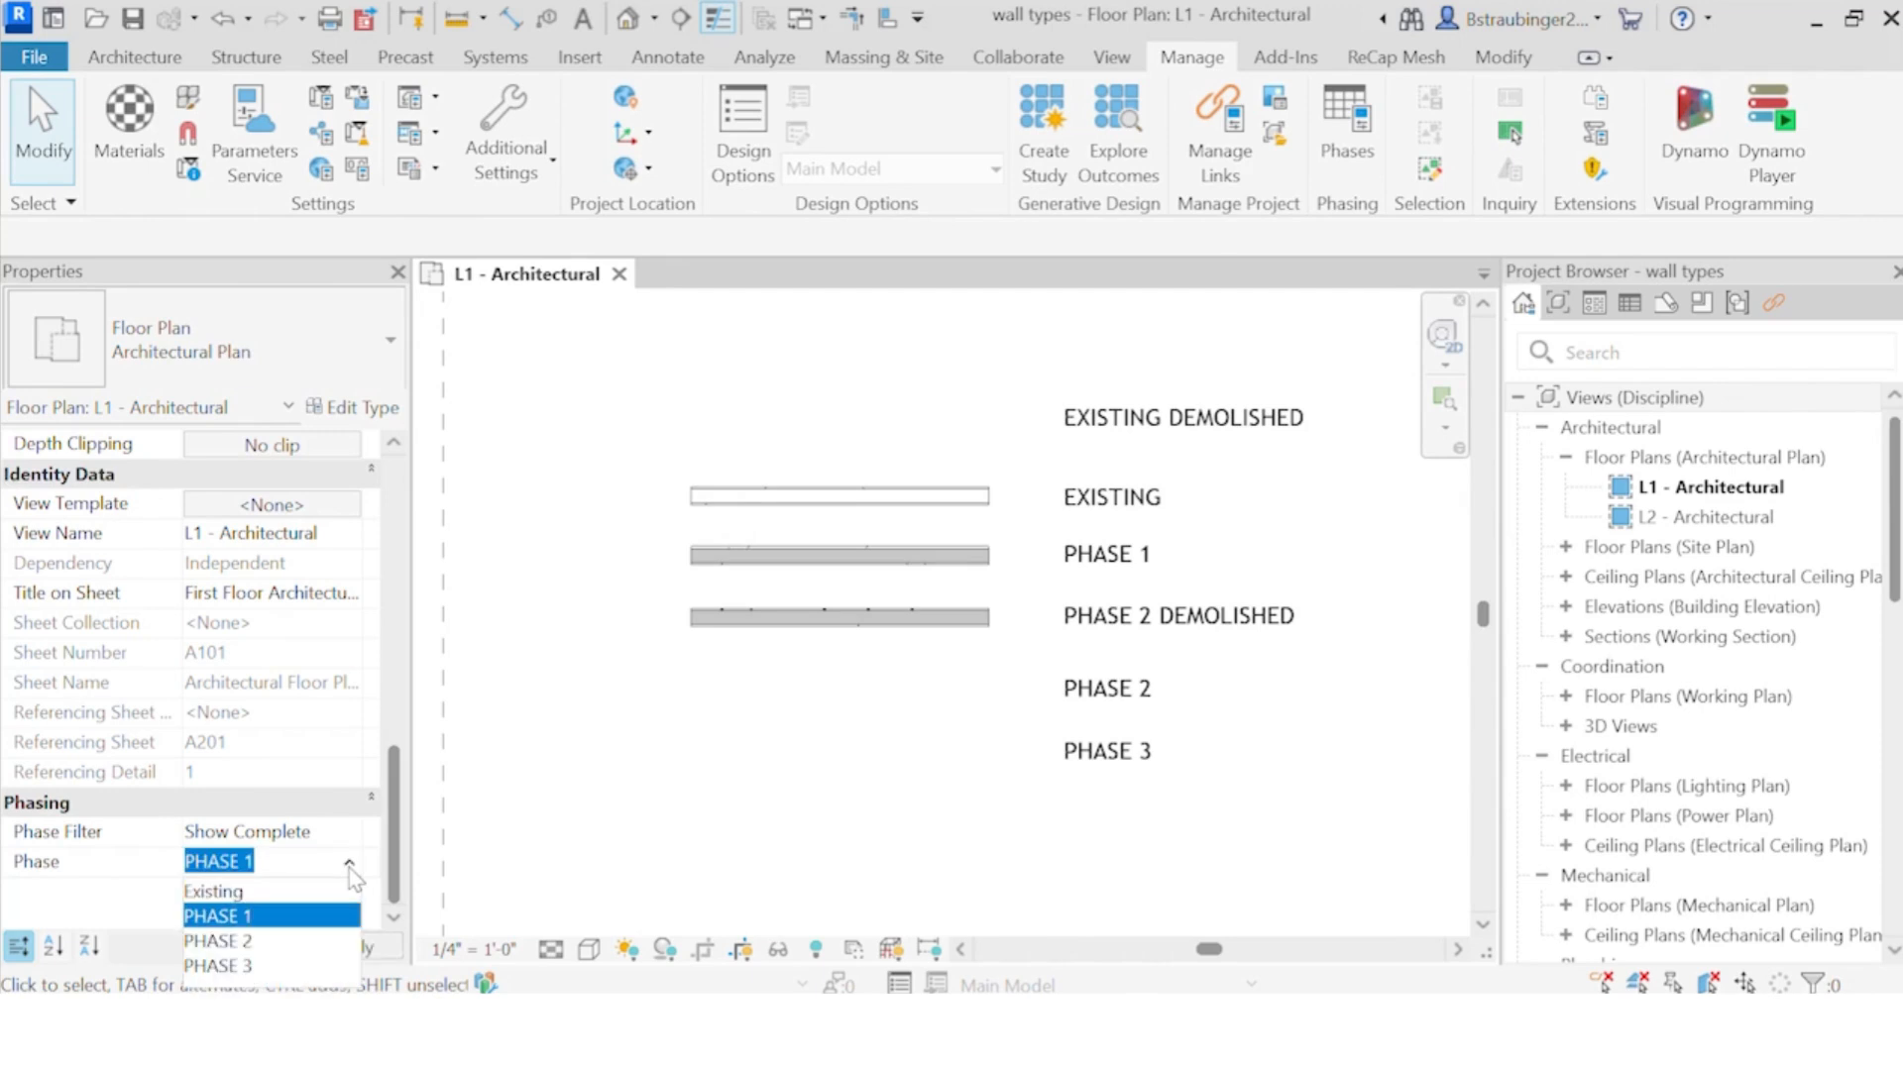
pyautogui.click(260, 894)
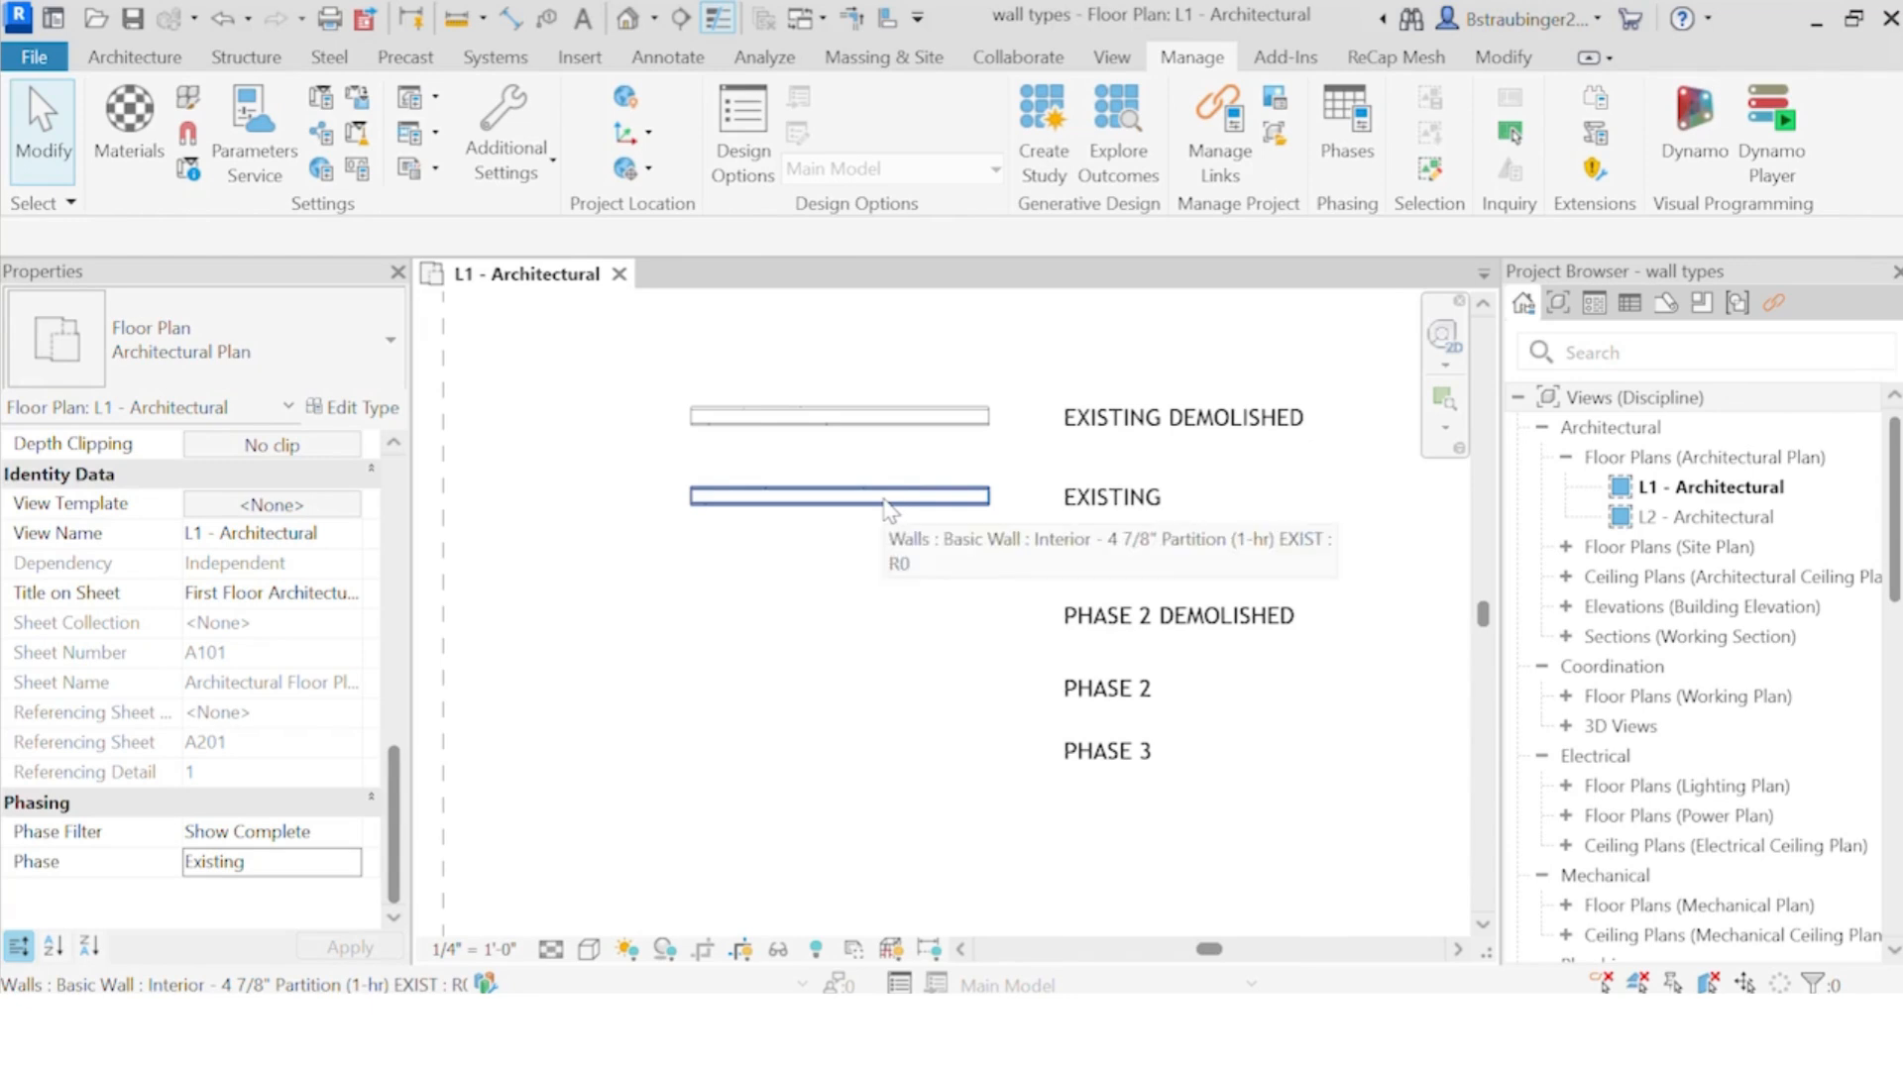
# Step: Check the phase created and phase demolished properties of the EXISTING DEMOLISHED wall
pyautogui.click(888, 426)
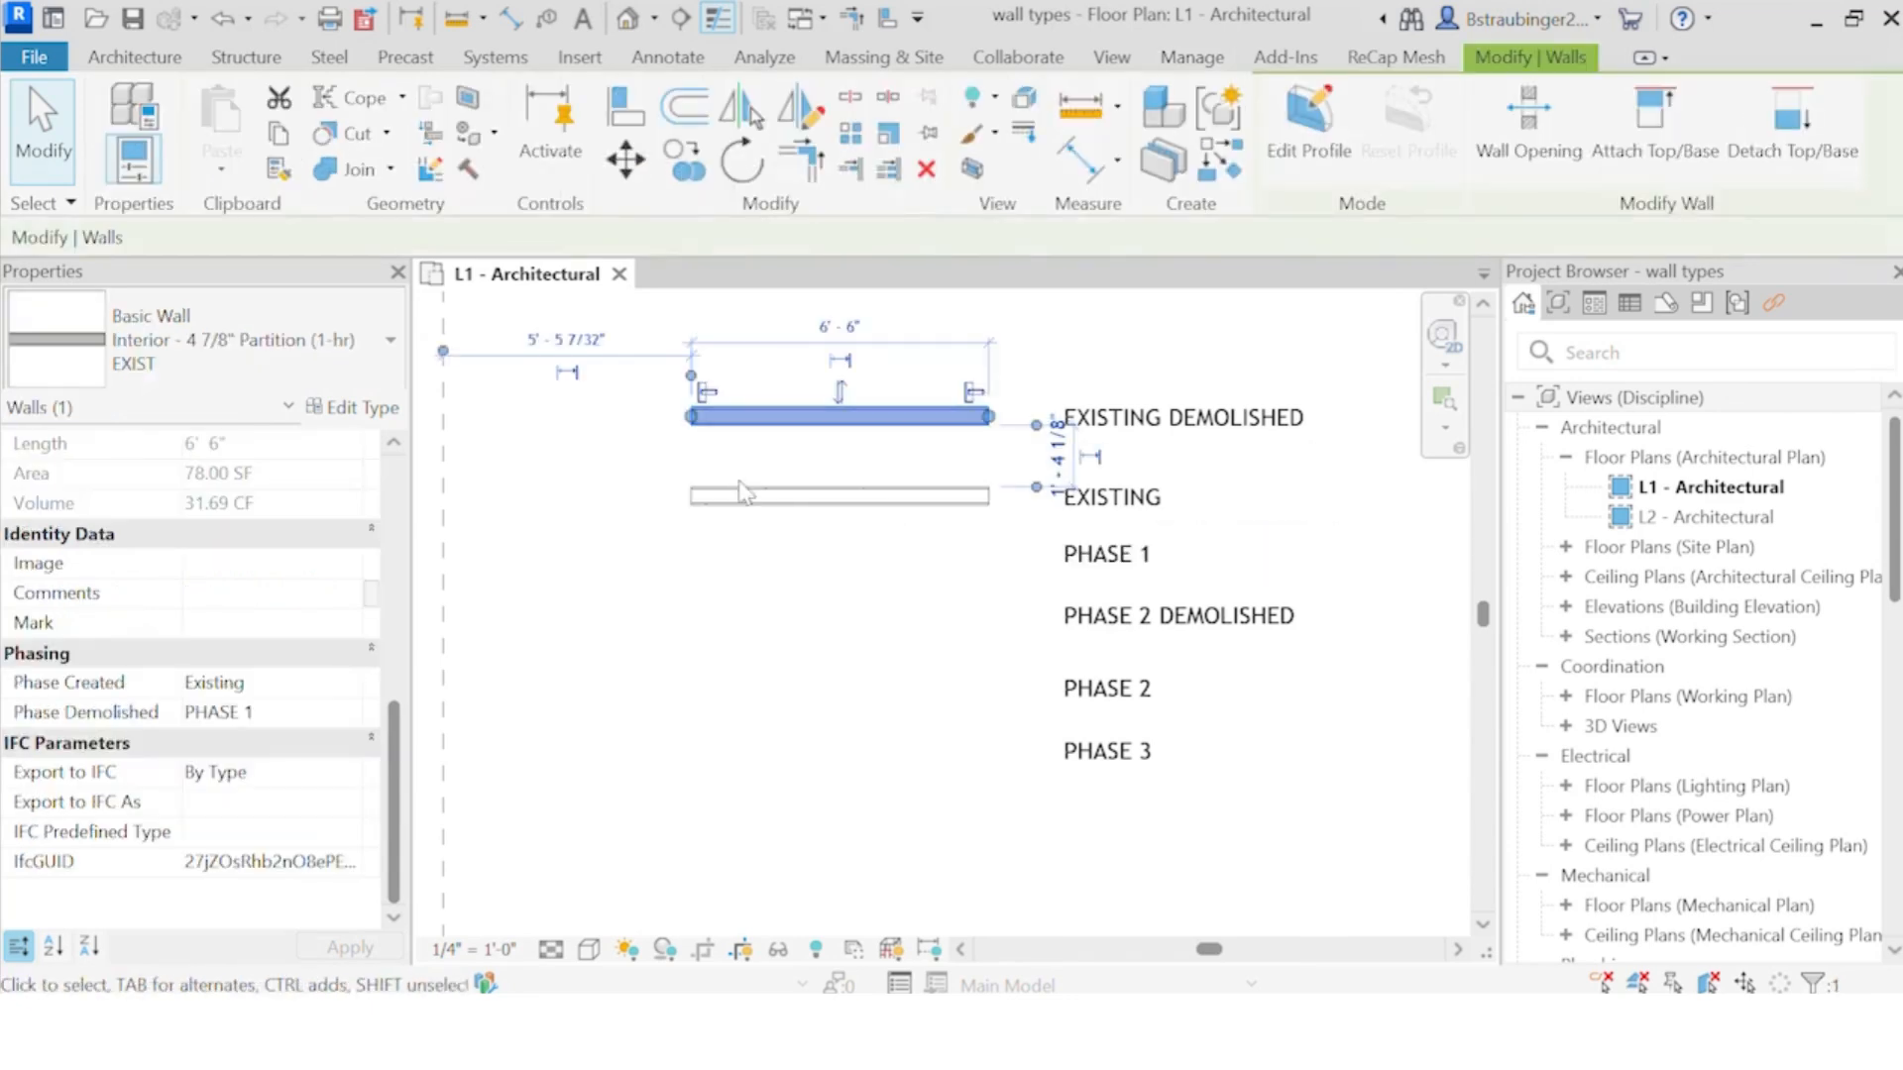
pyautogui.click(832, 626)
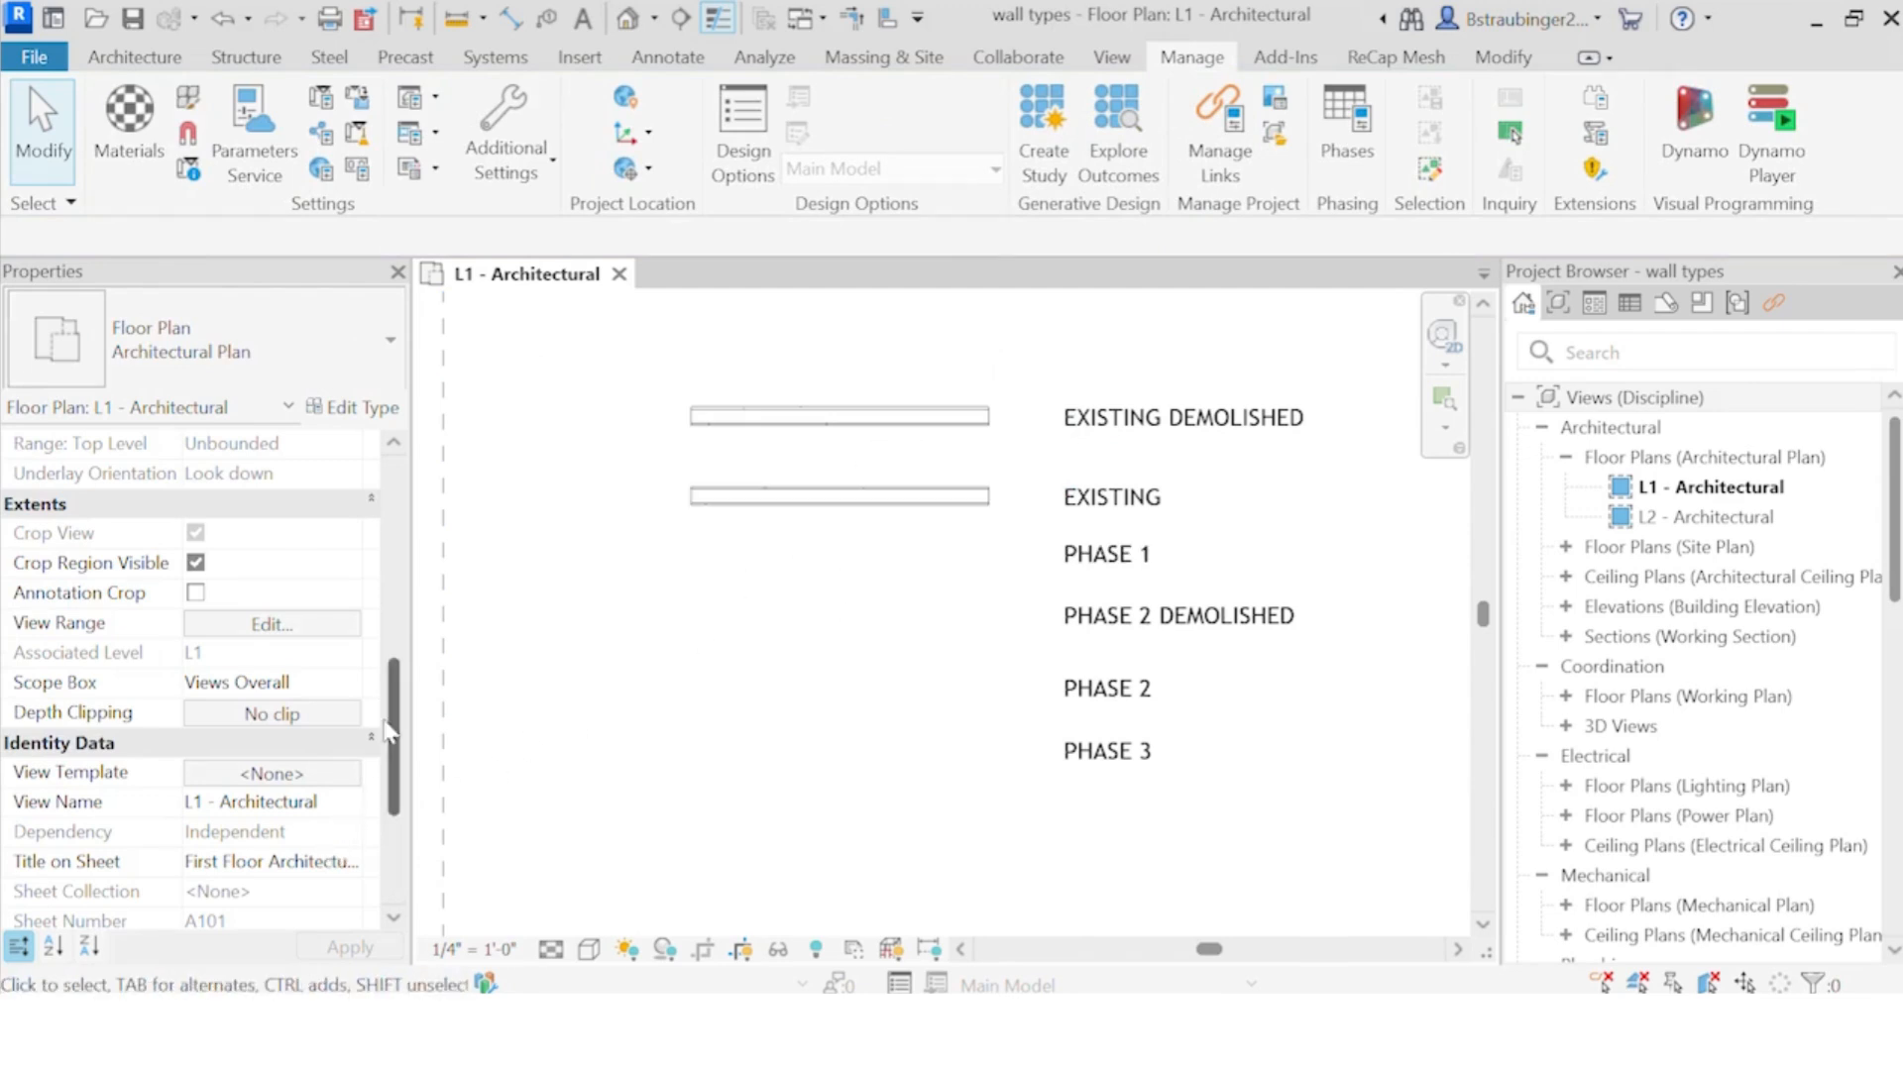
pyautogui.scroll(-3, 387, 734)
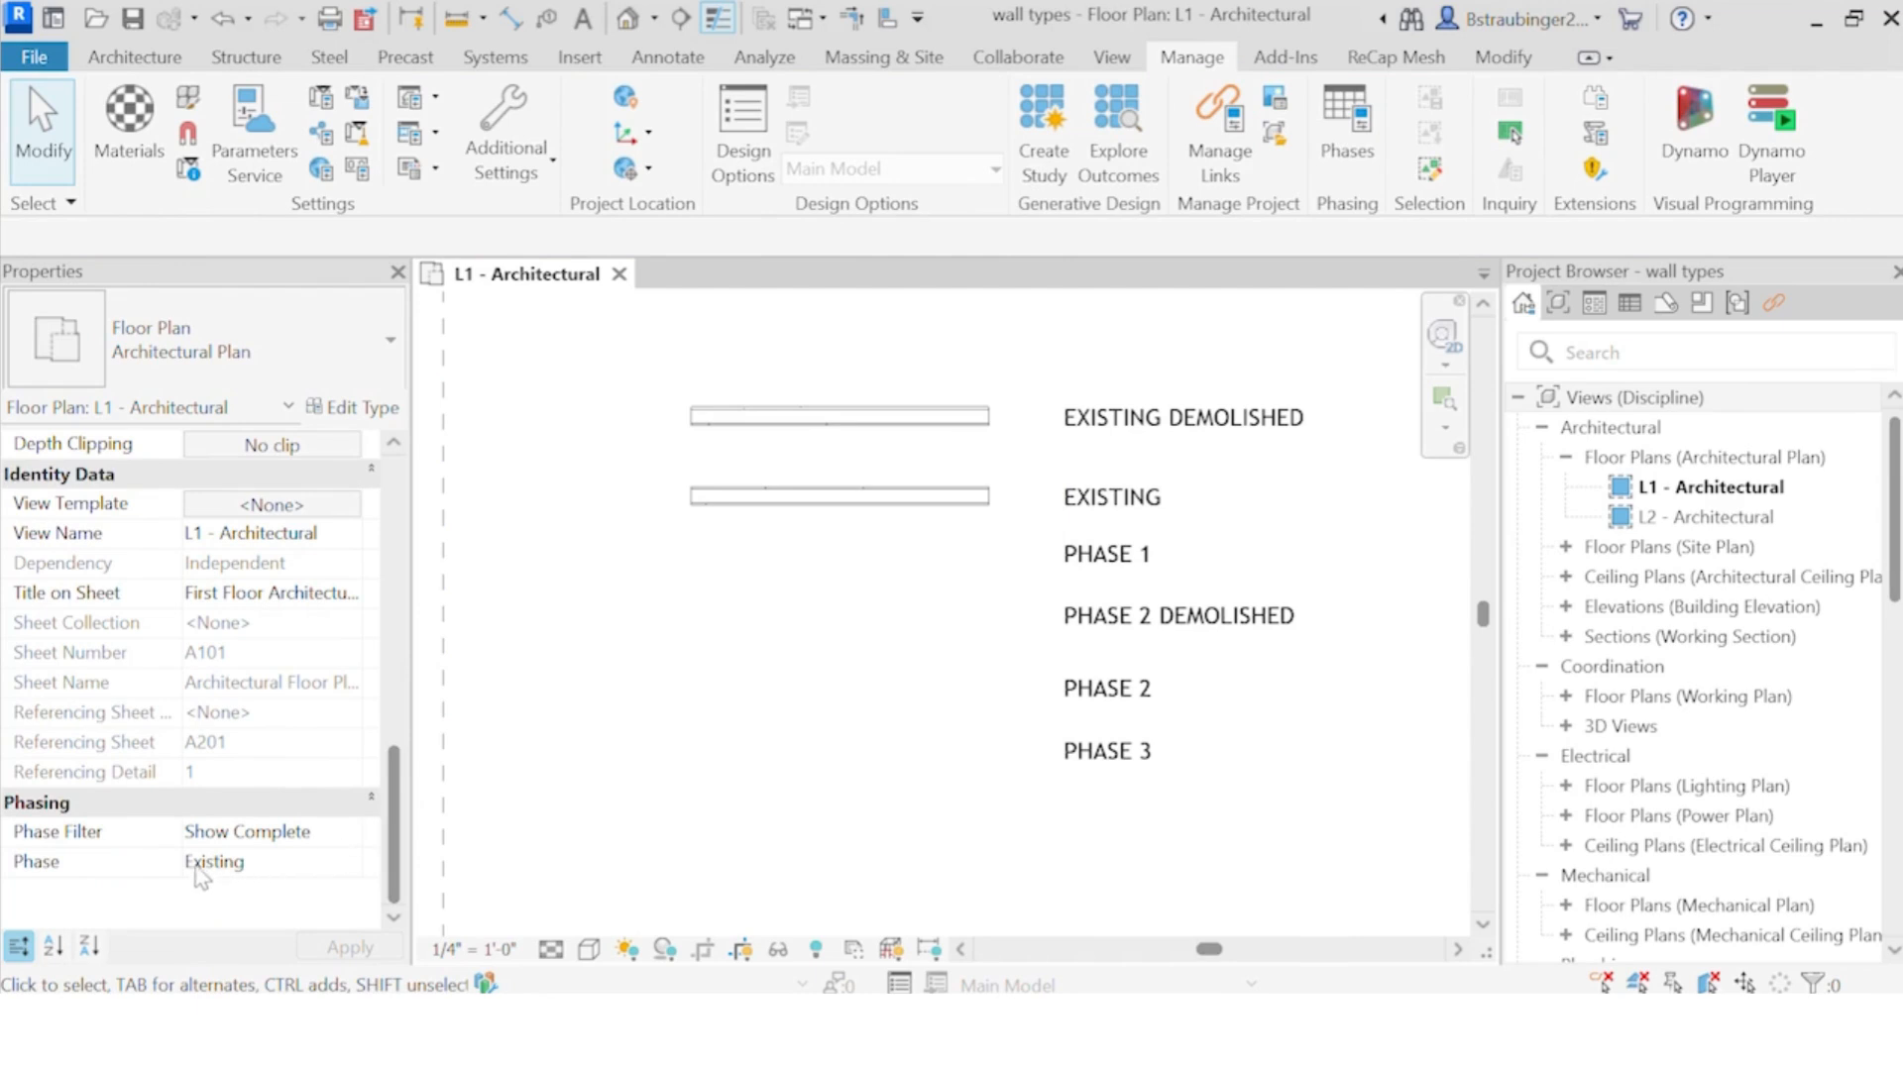
# Step: Try the Show Previous + Demo phase filter in the Existing phase, and set the filter to Show All
pyautogui.click(242, 836)
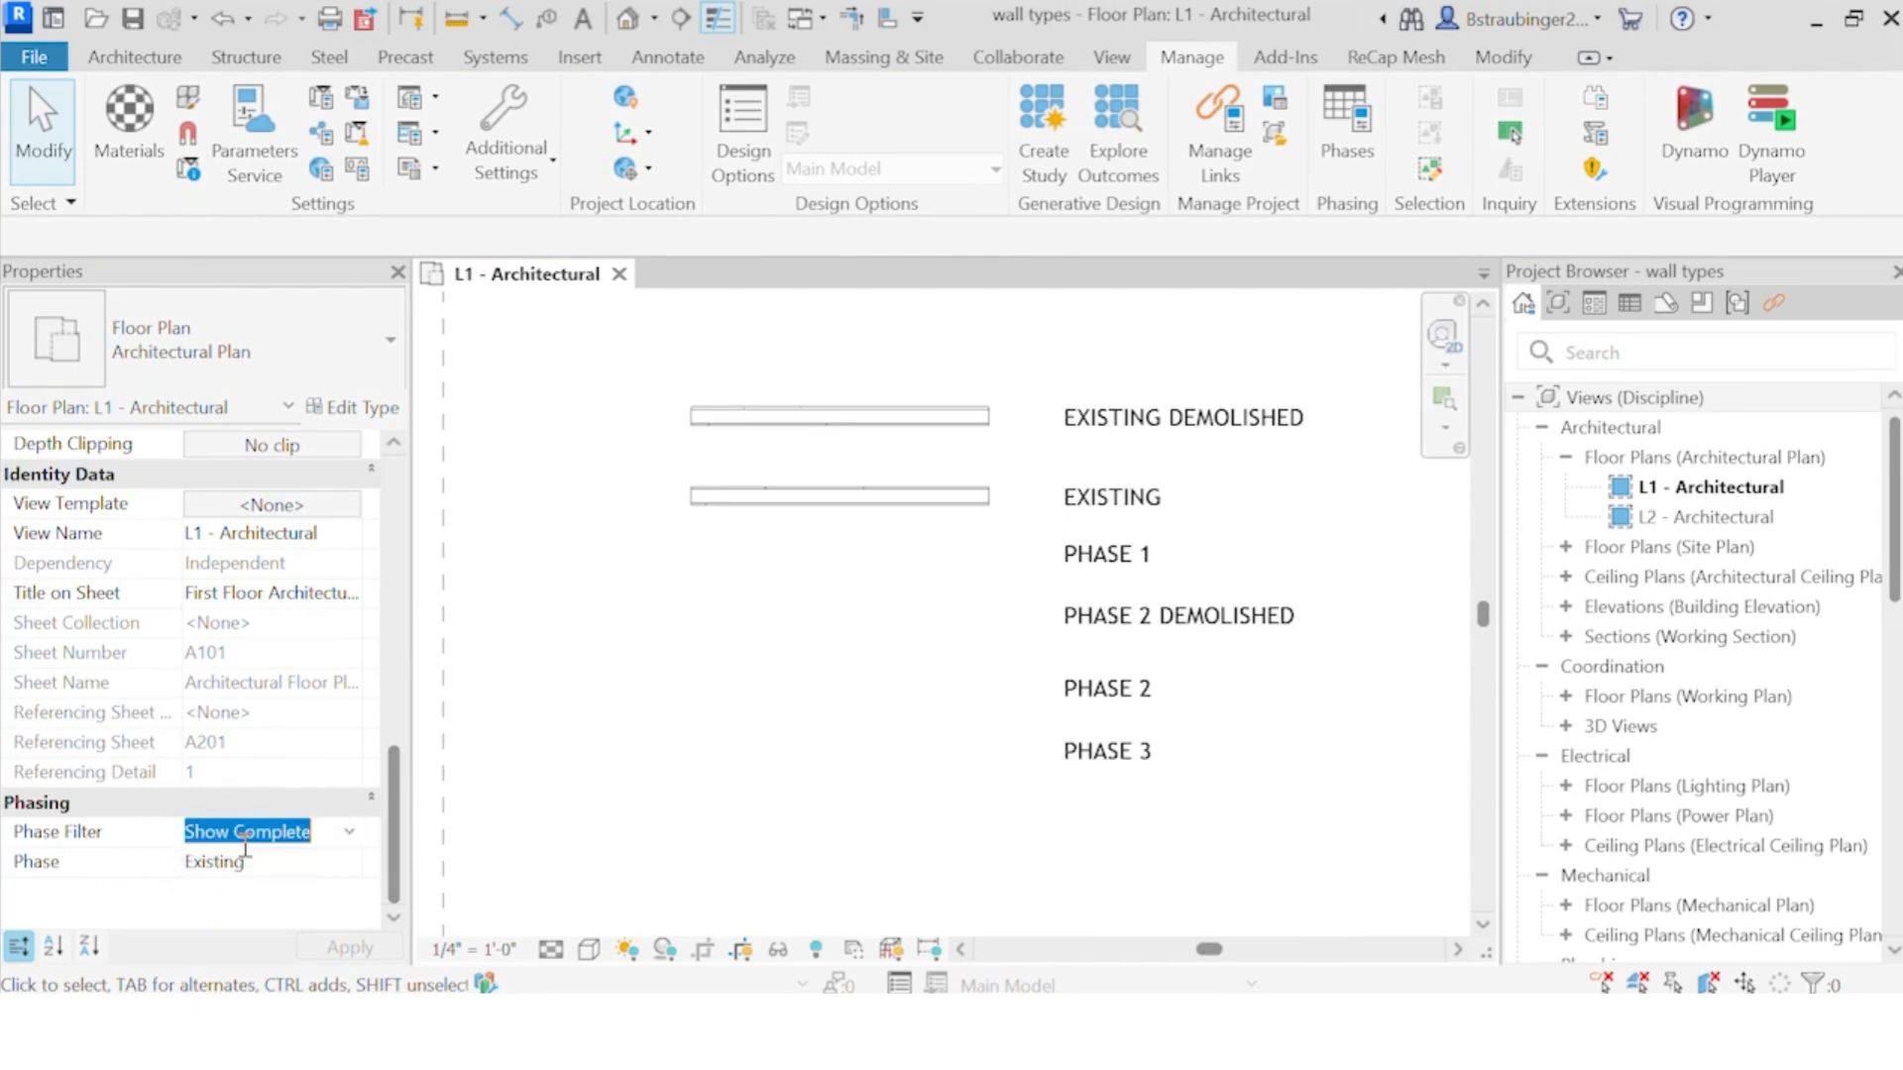
pyautogui.click(349, 835)
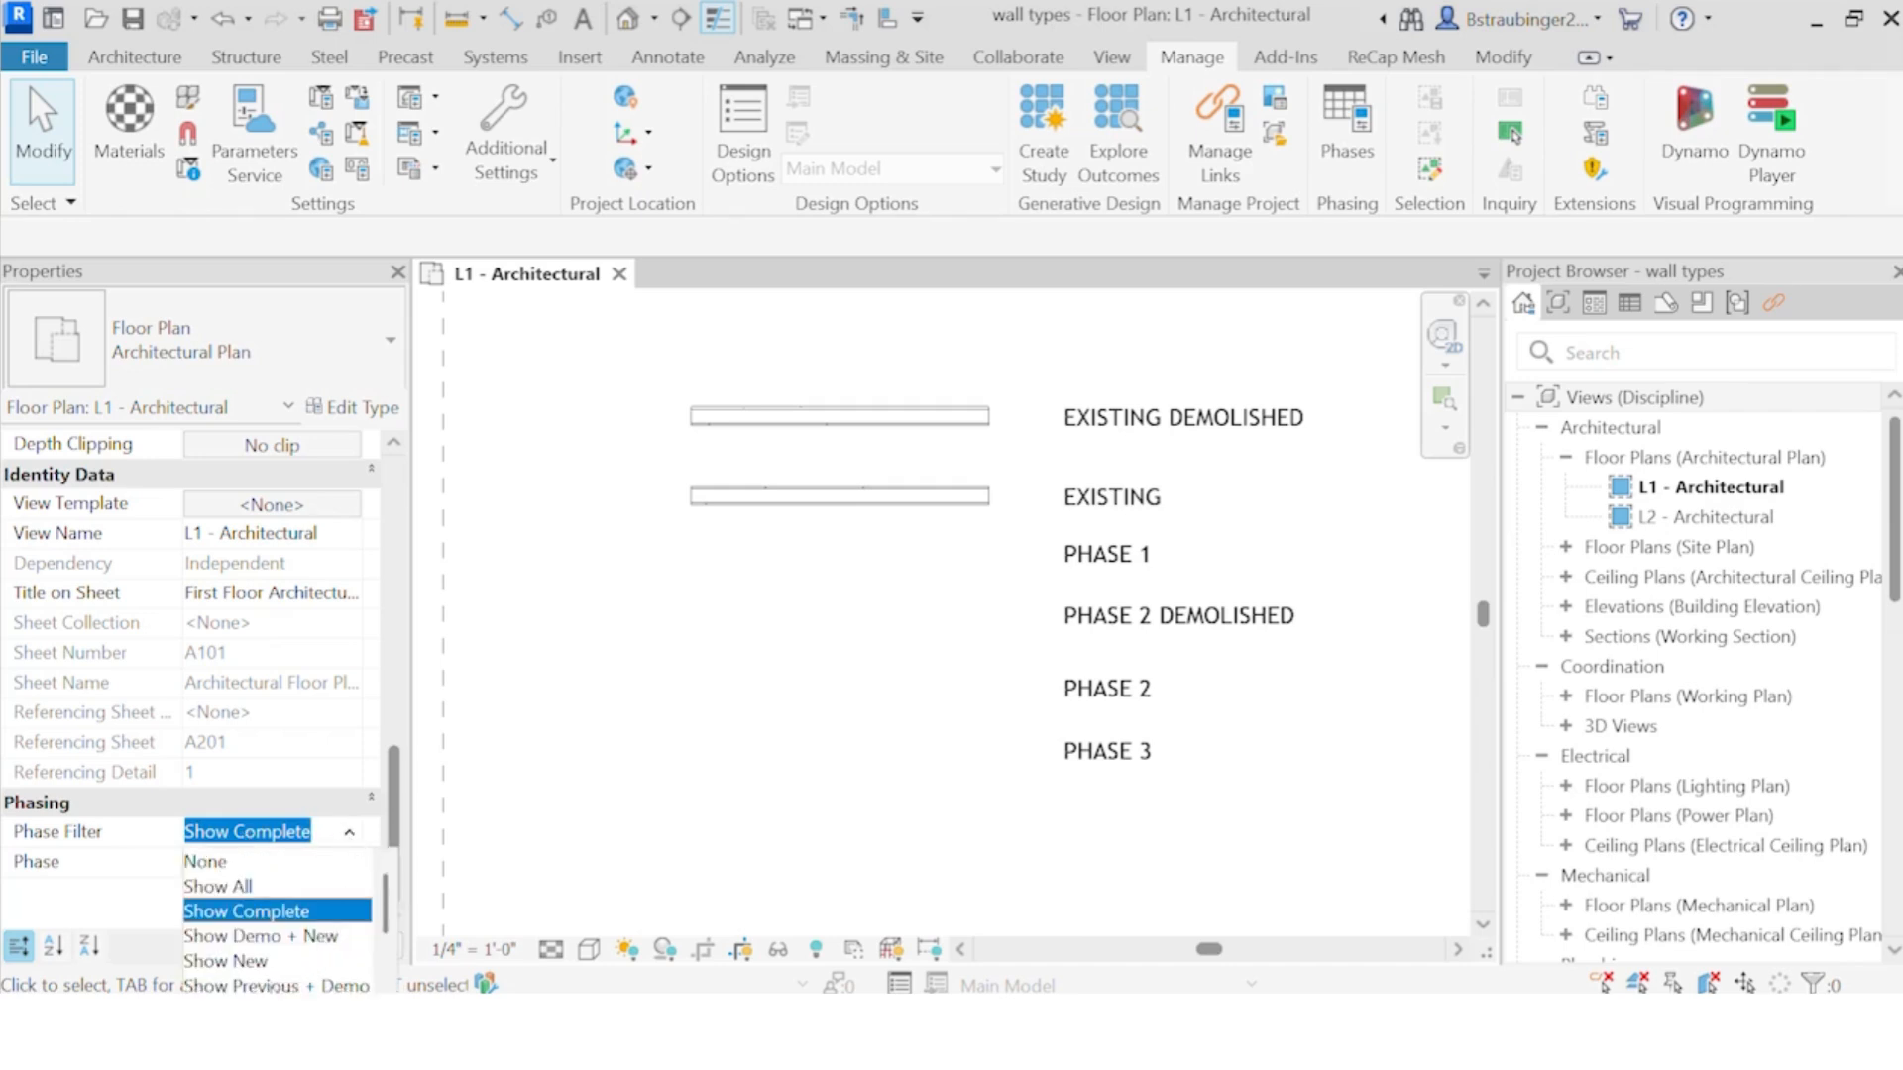
pyautogui.click(273, 986)
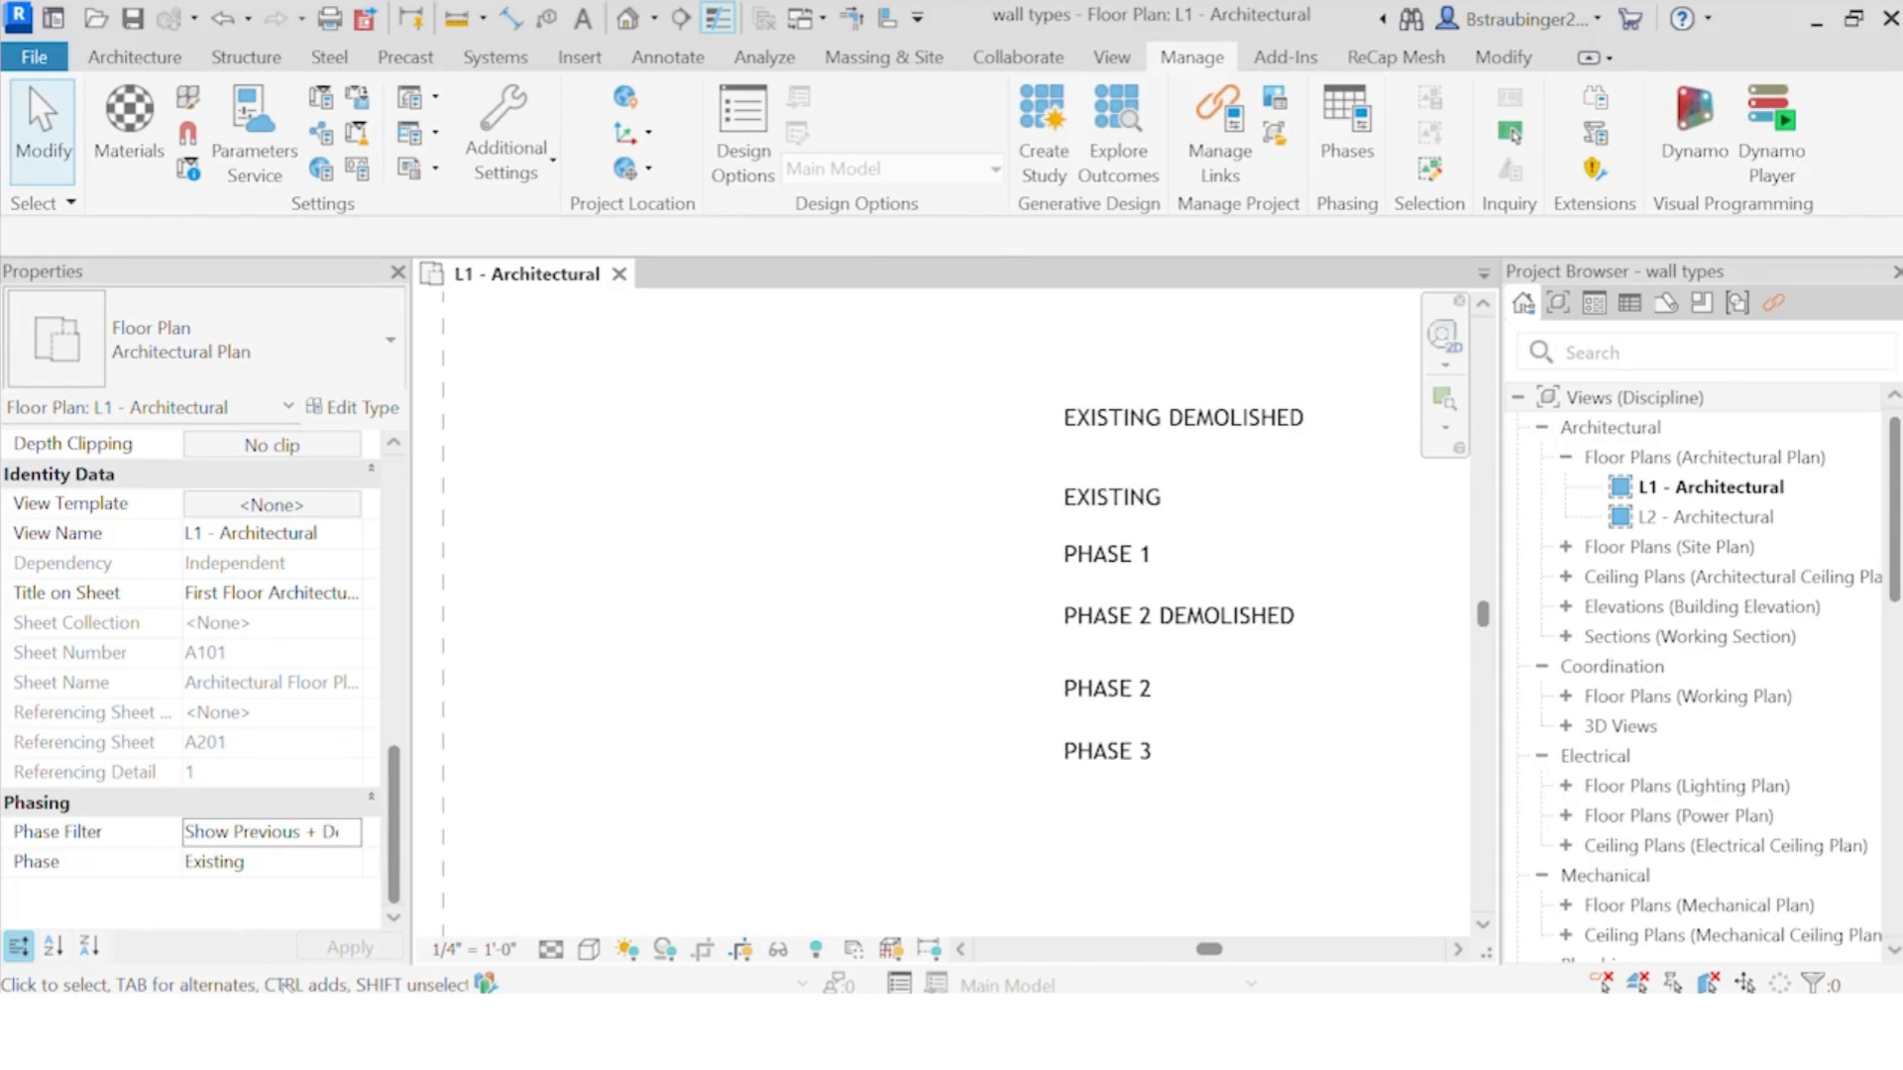
pyautogui.click(354, 834)
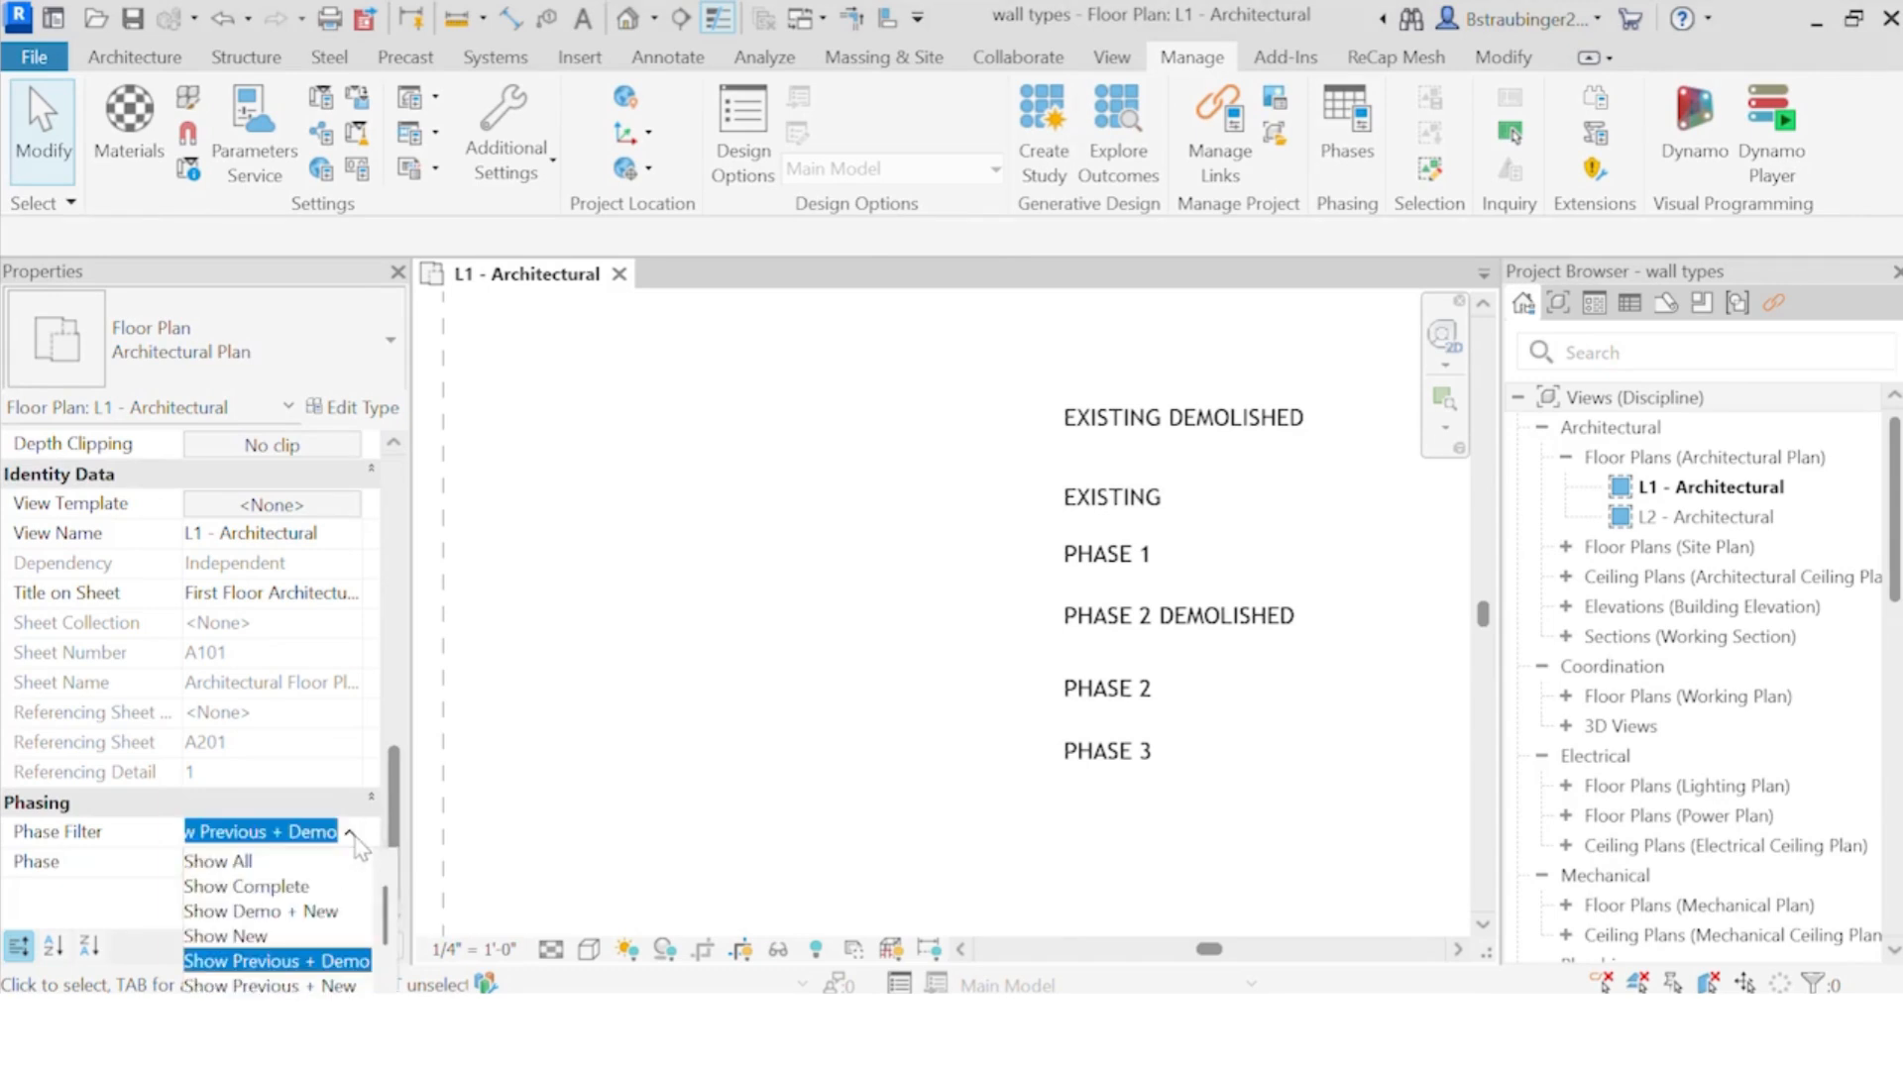
pyautogui.click(285, 861)
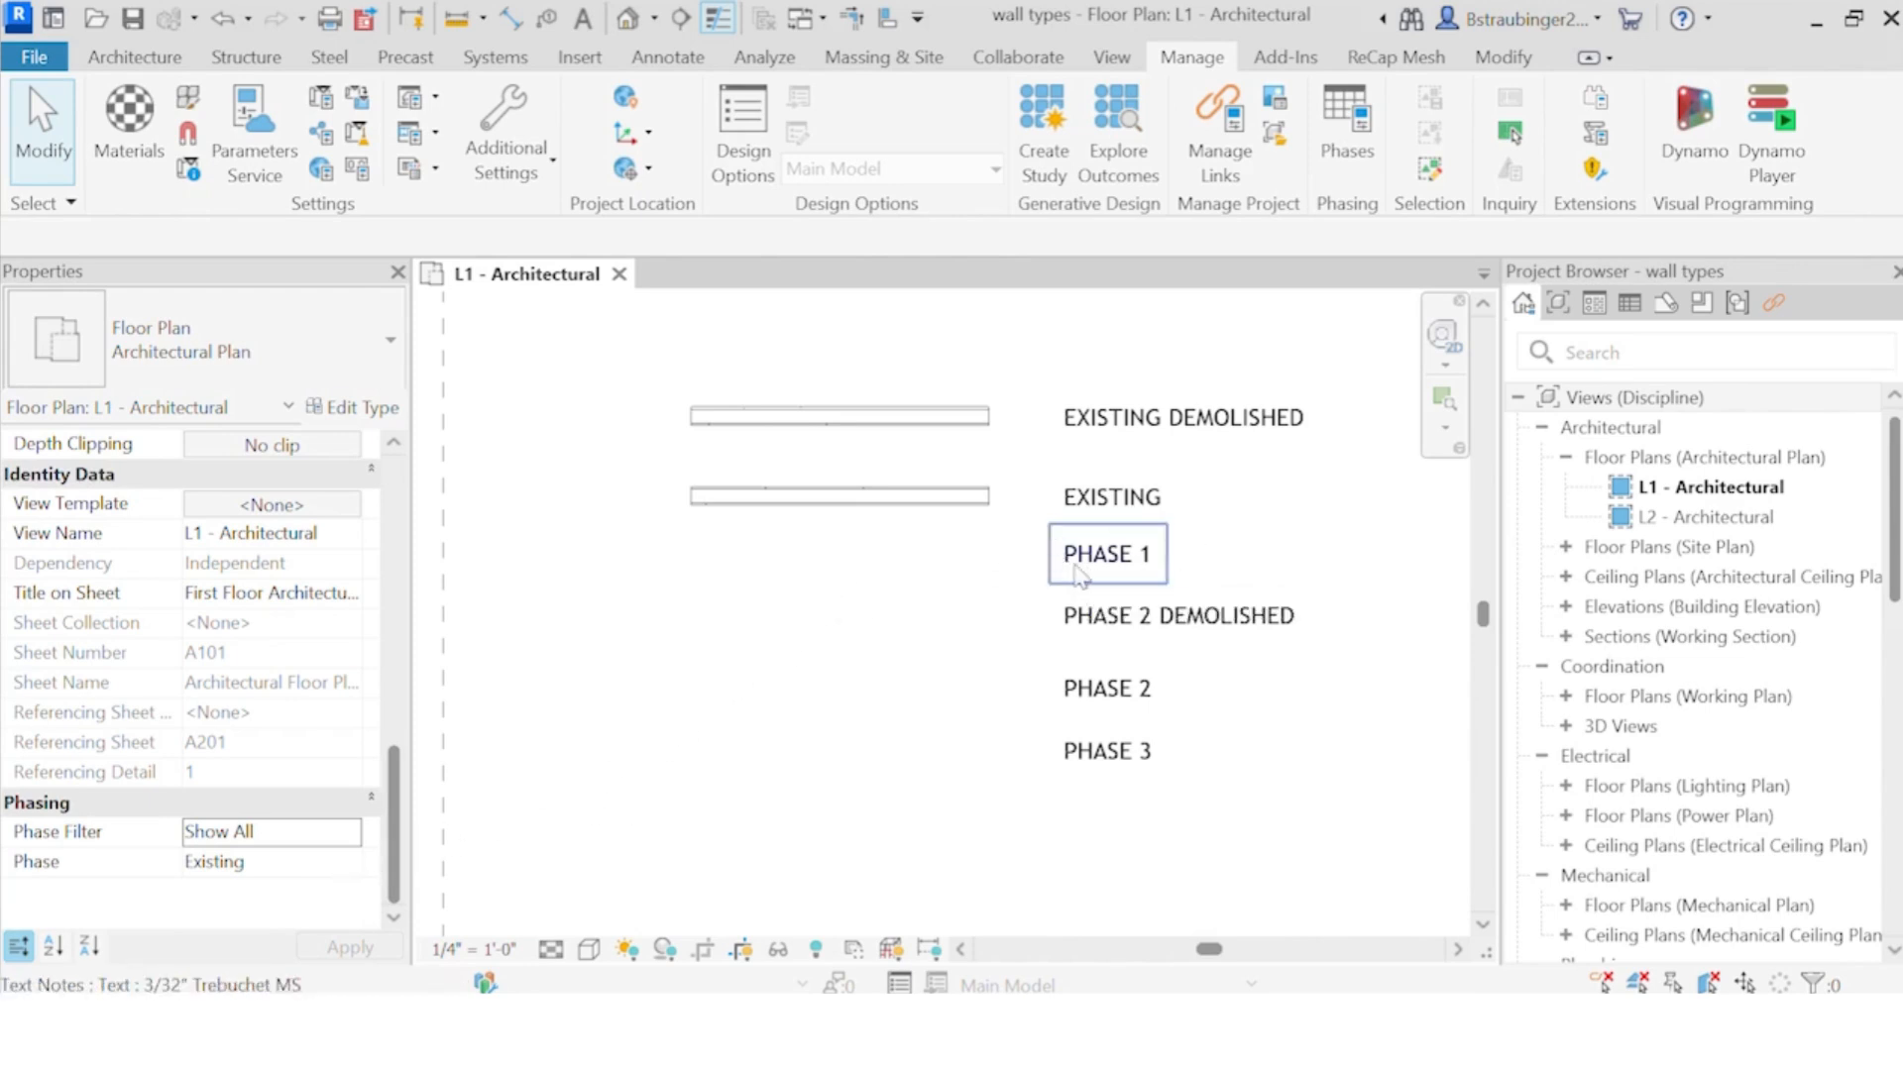
# Step: Recheck the phase in which the EXISTING DEMOLISHED wall is demolished
pyautogui.click(867, 428)
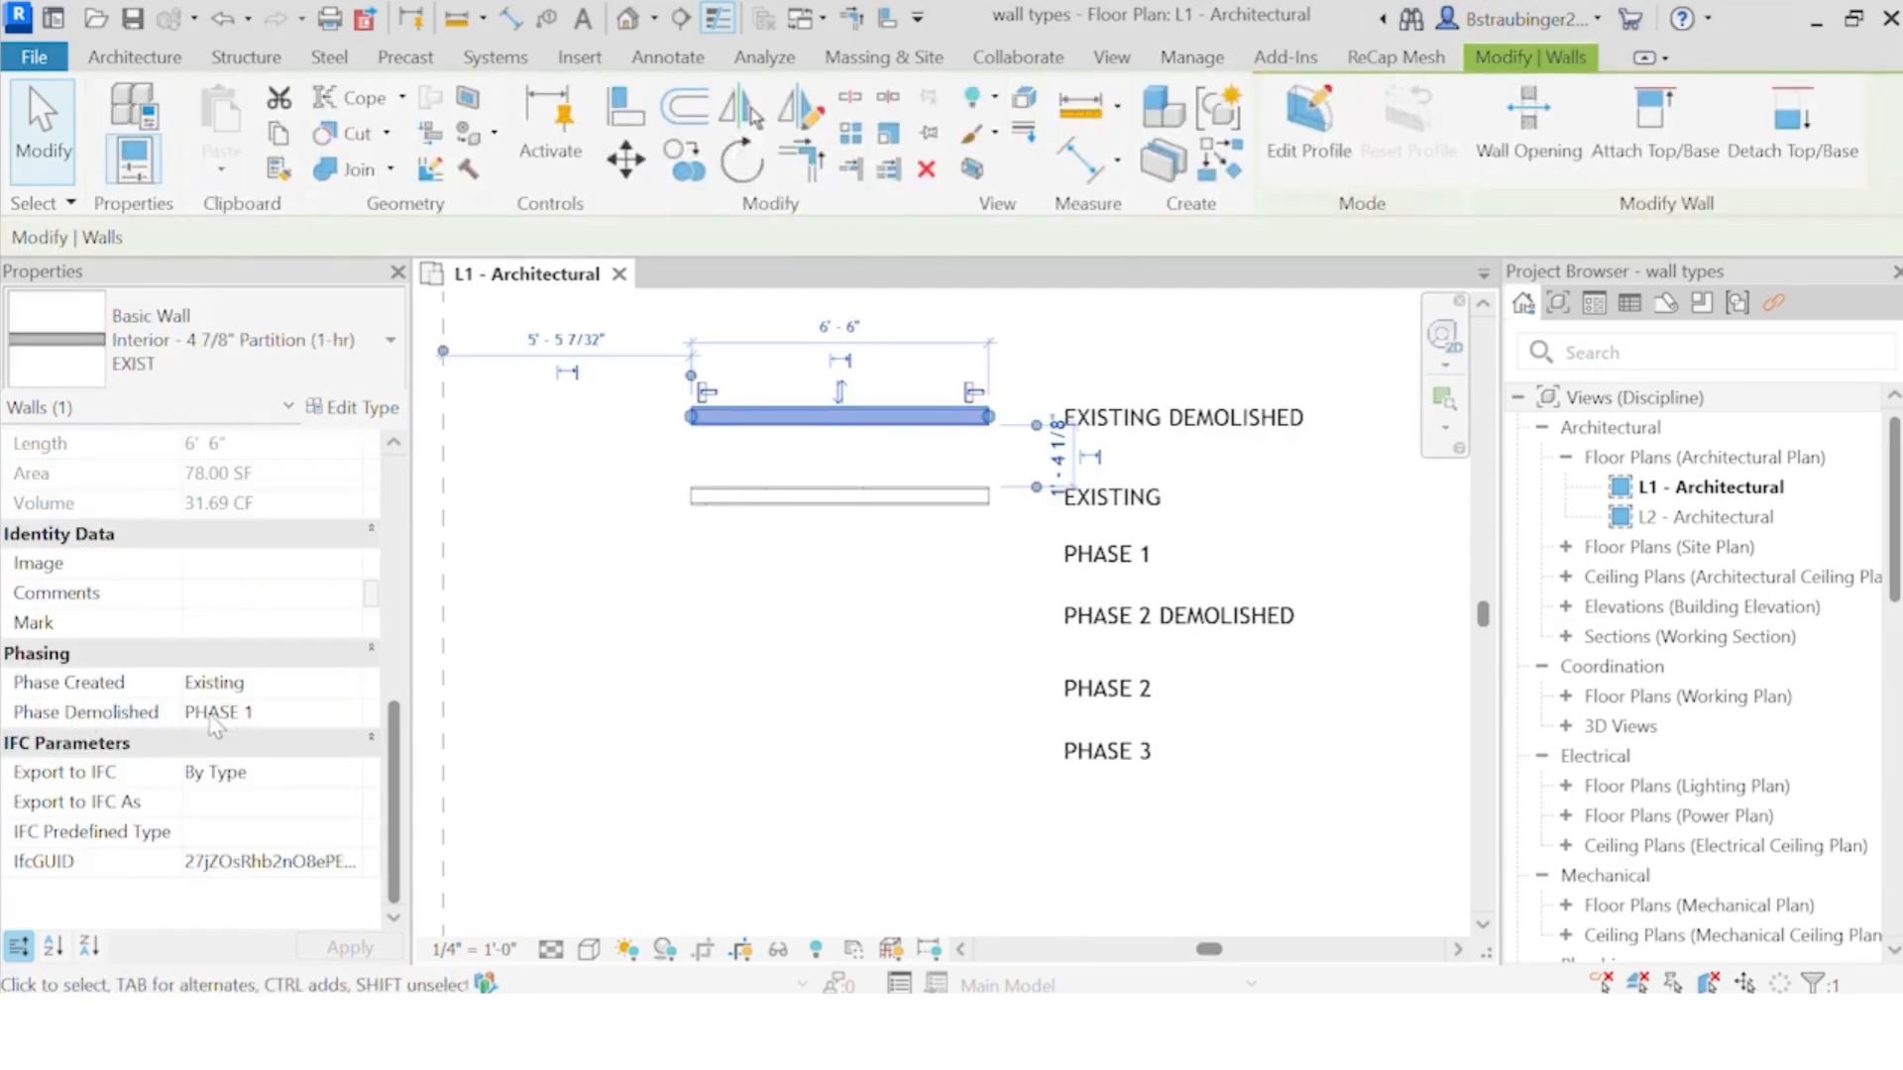
pyautogui.click(715, 573)
pyautogui.moveTo(396, 709); pyautogui.dragTo(396, 797)
# Step: Set the L1 - Architectural view's phase to PHASE 1 and change its phase filter to Show Complete
pyautogui.click(347, 862)
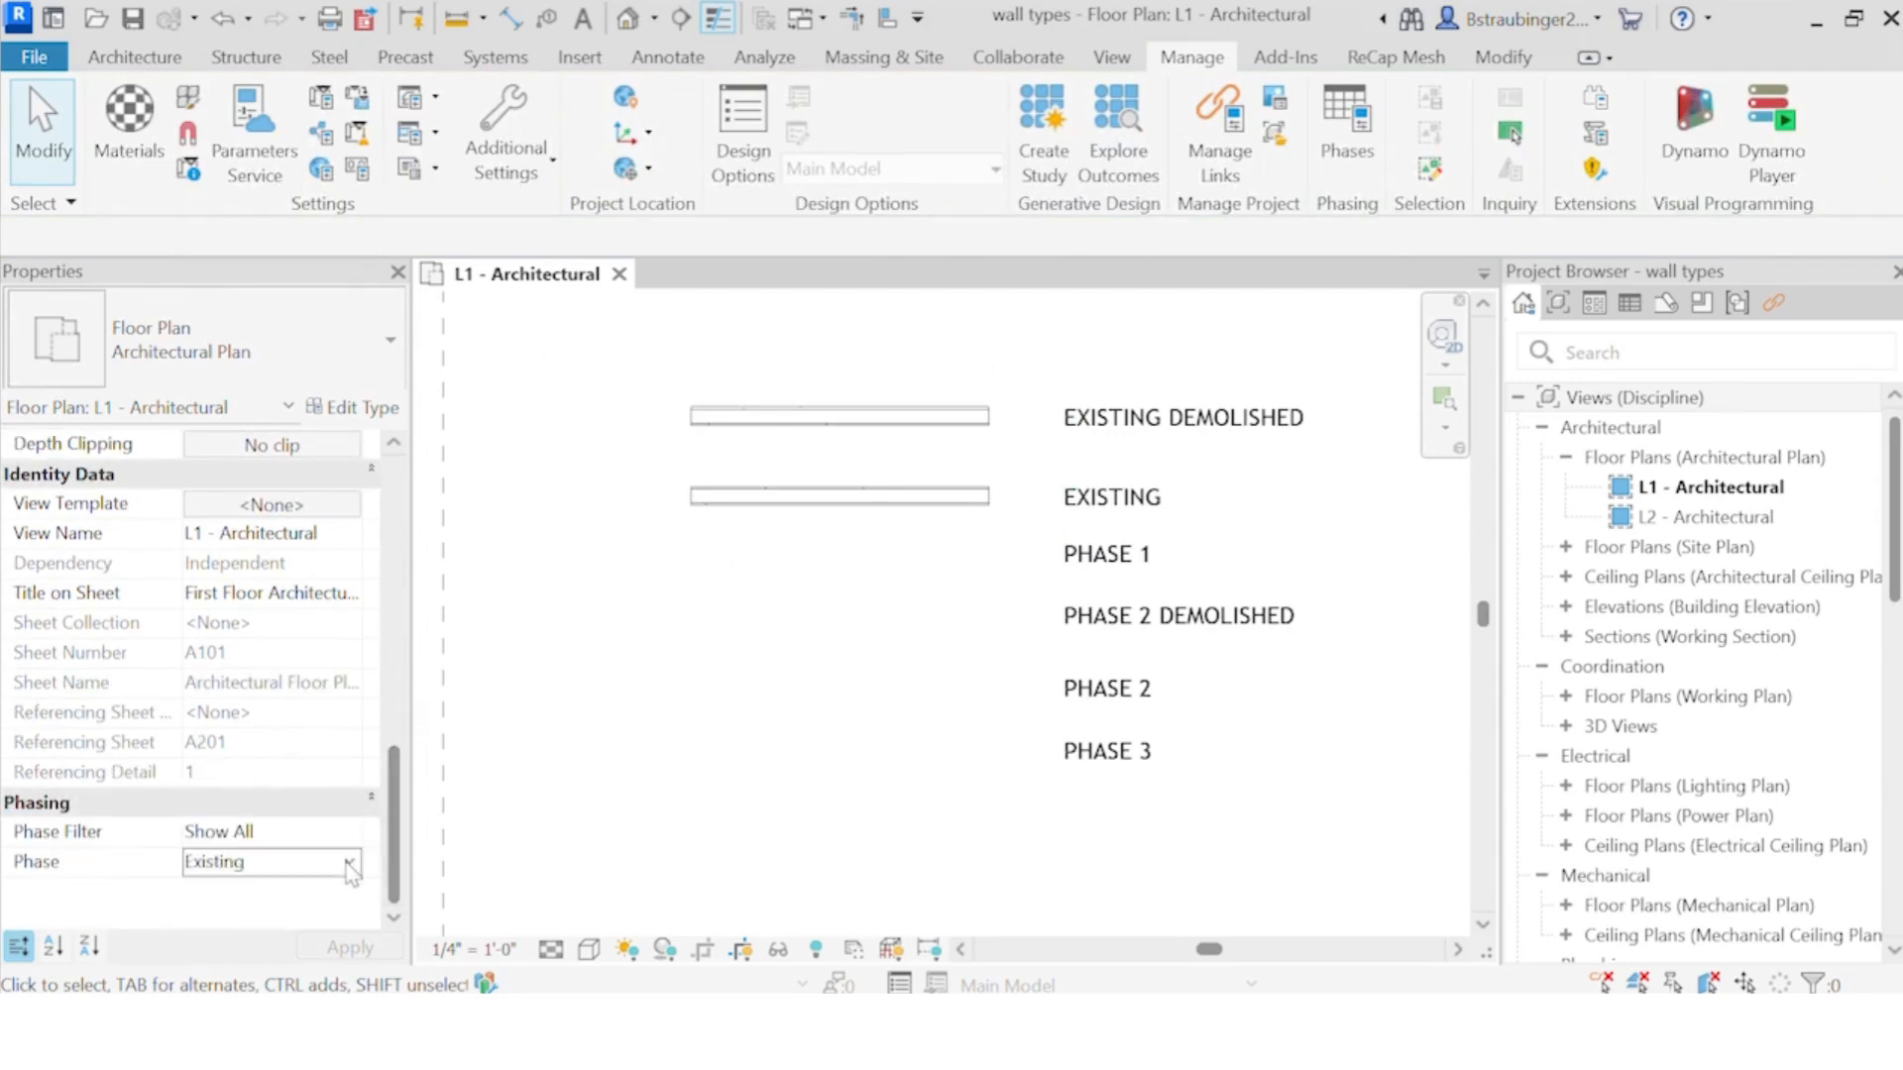
pyautogui.click(349, 863)
pyautogui.click(253, 917)
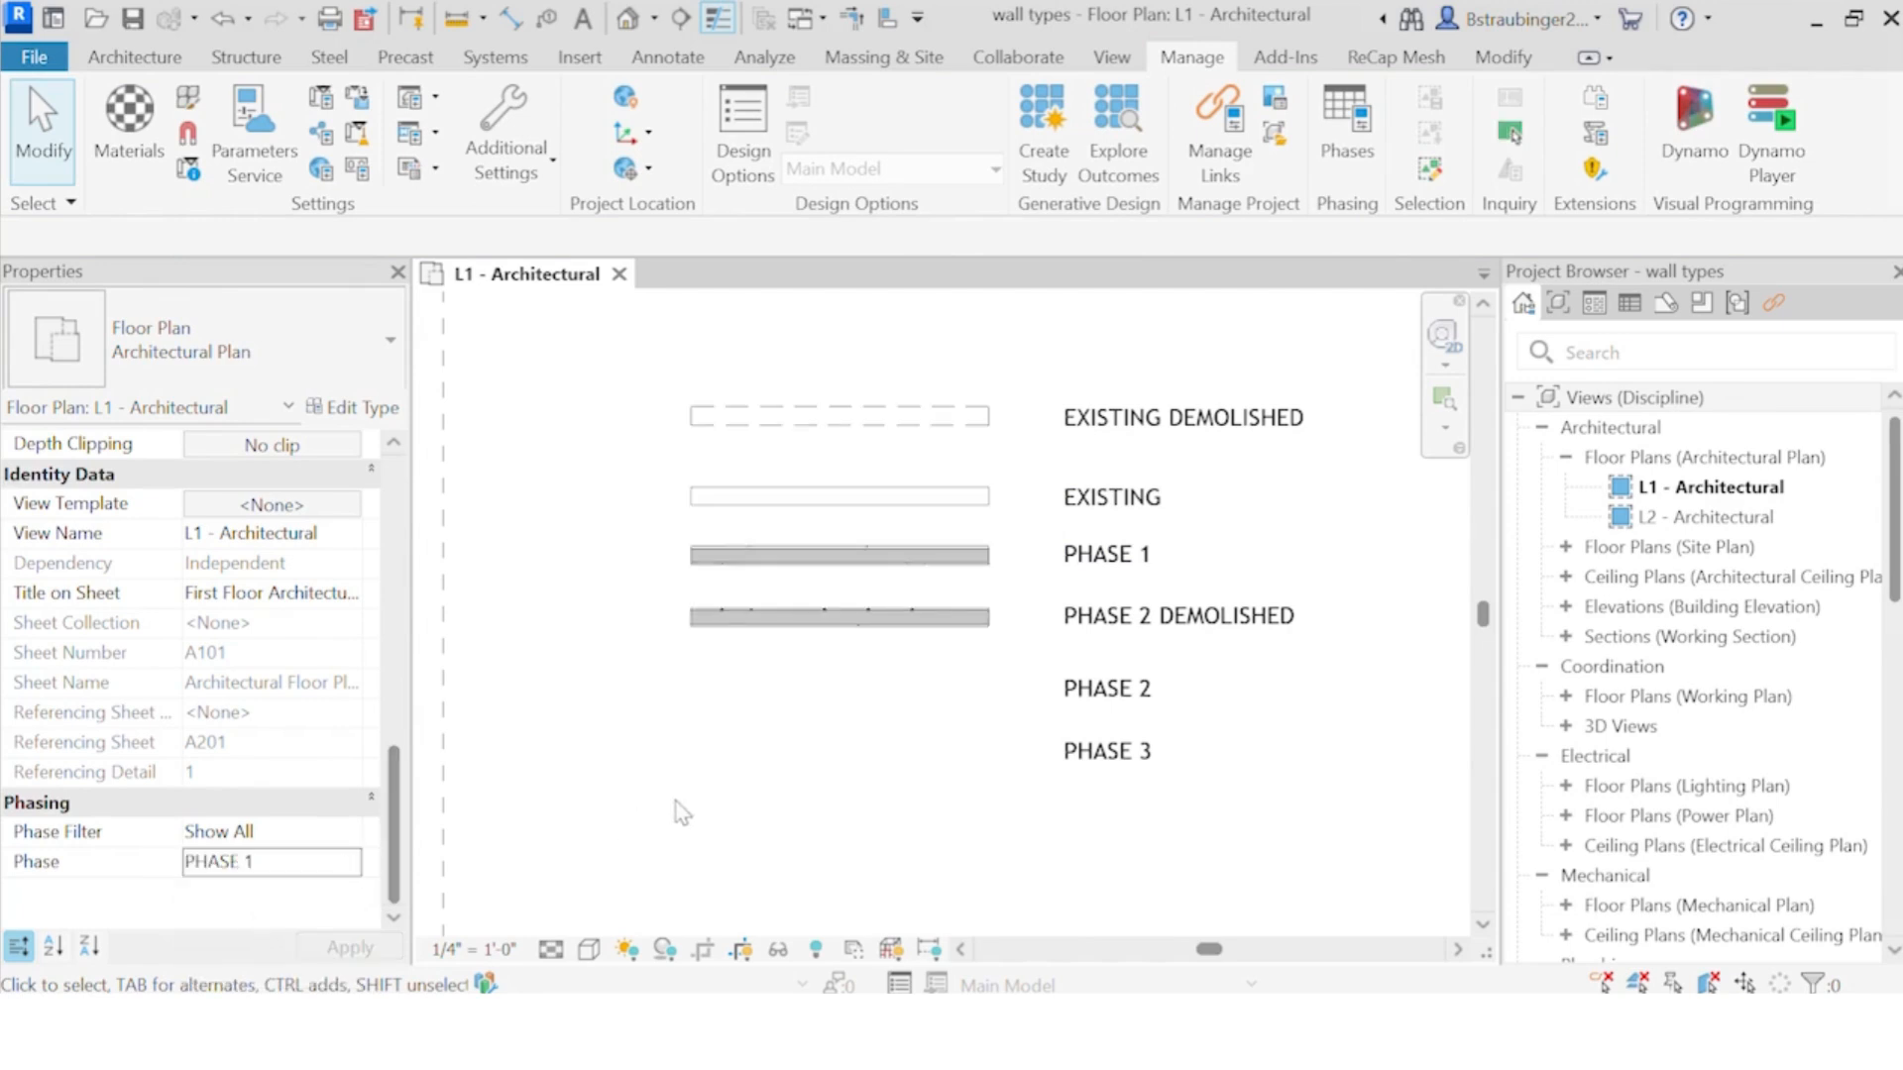
pyautogui.click(352, 840)
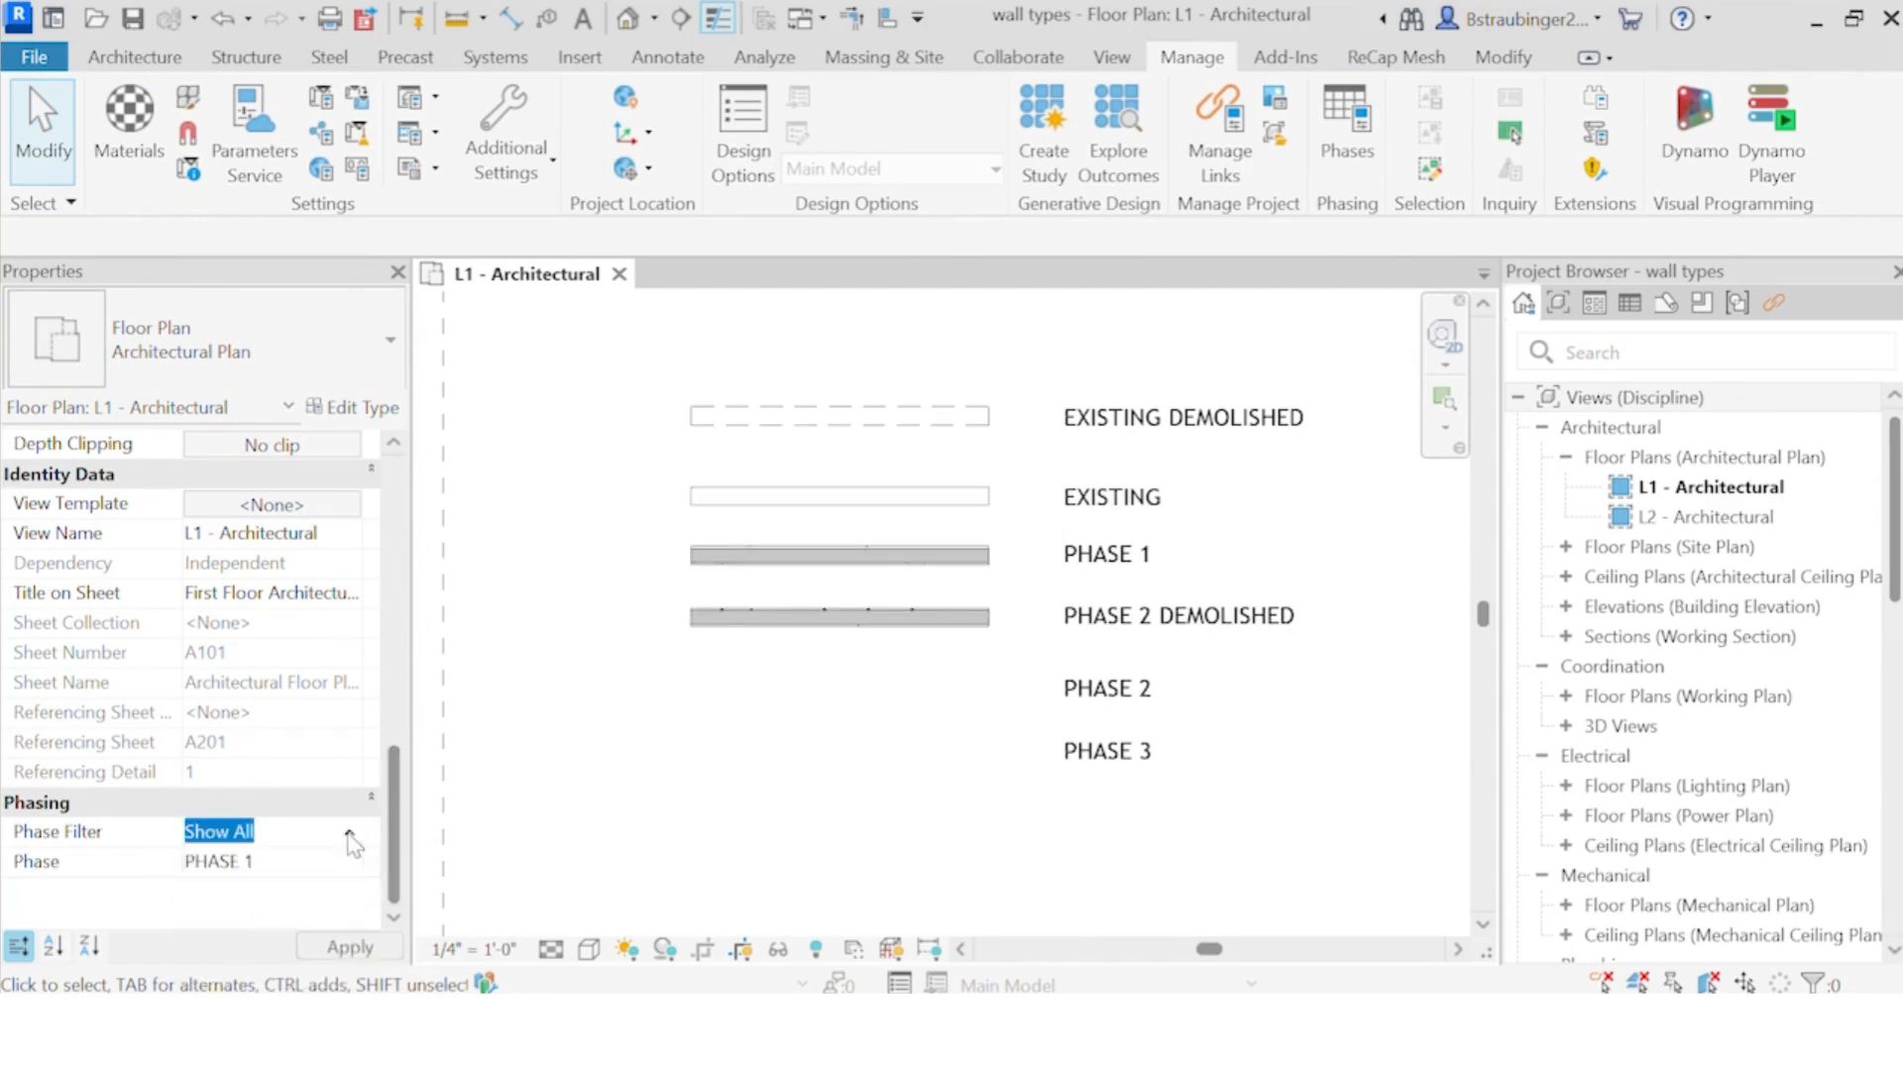
pyautogui.click(352, 840)
pyautogui.click(290, 910)
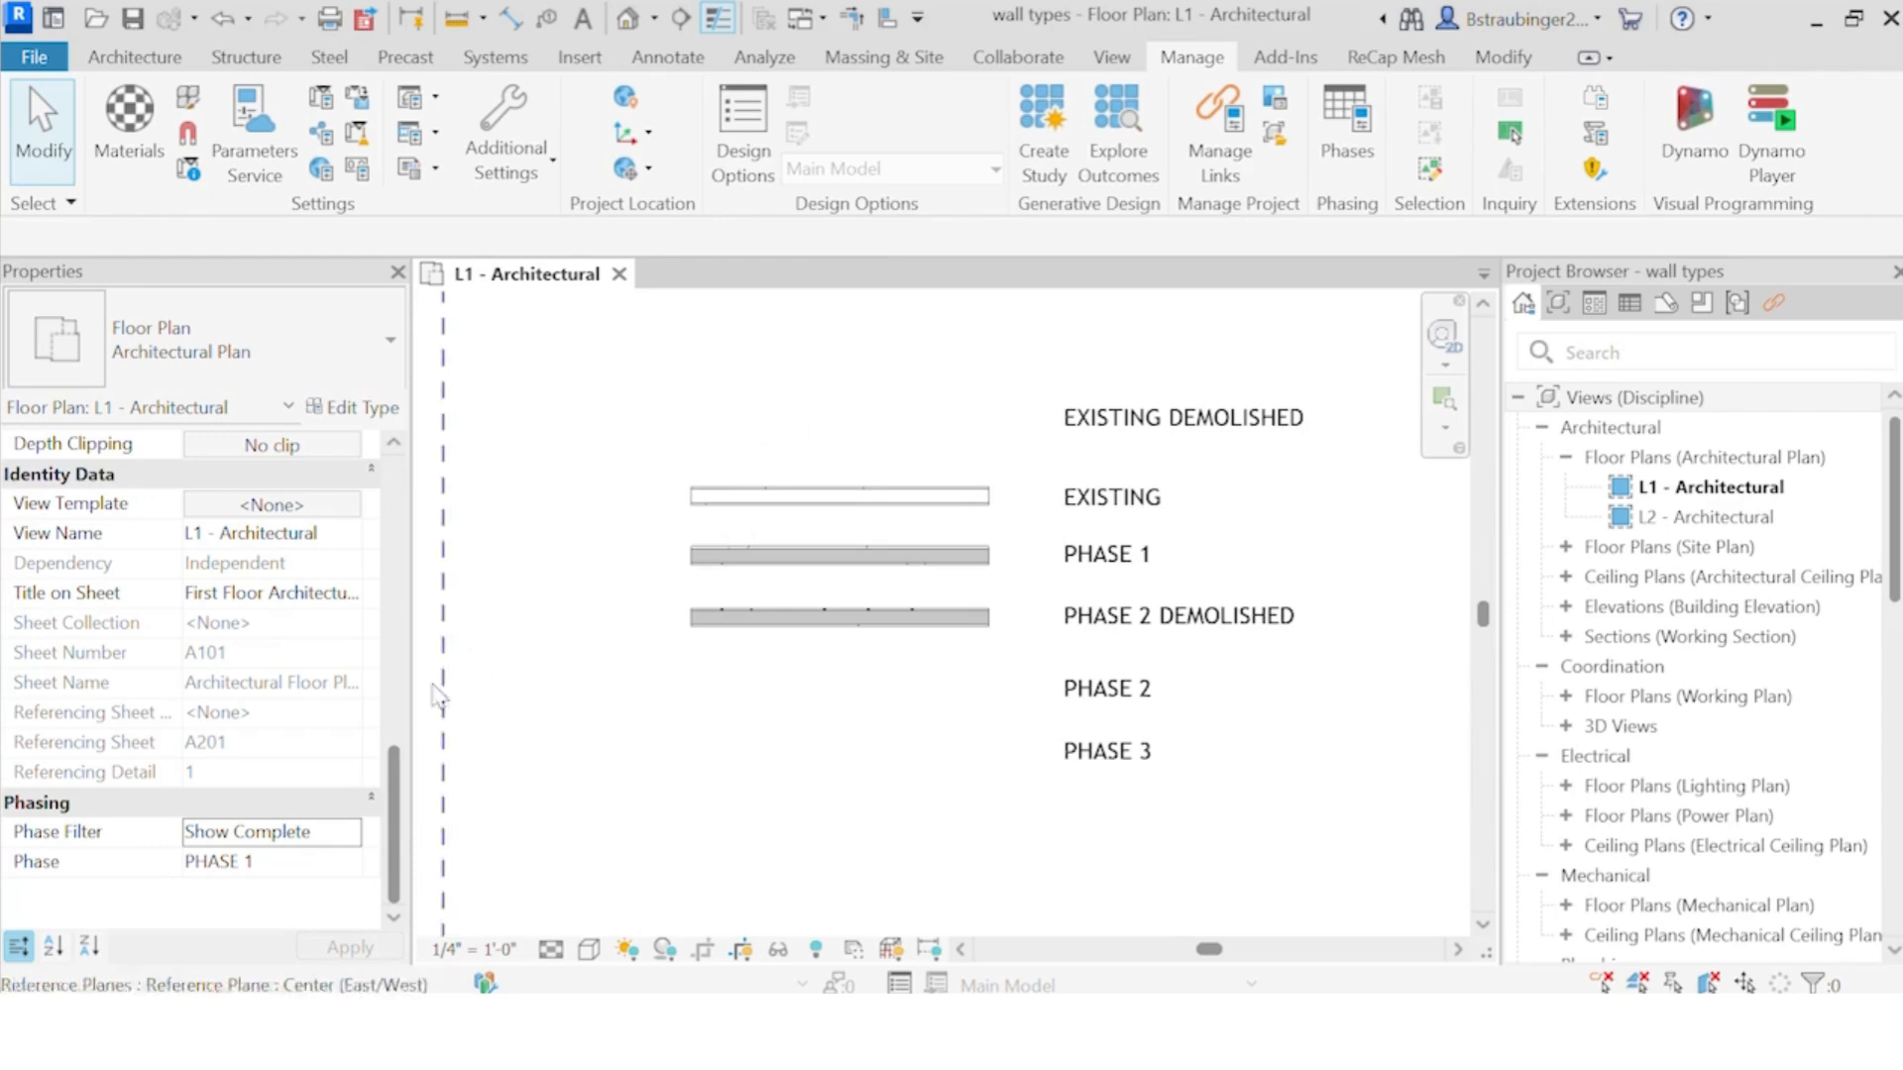
# Step: Switch the PHASE 1 view's phase filter to Show Previous + Demo for comparison and back to Show Complete
pyautogui.click(352, 832)
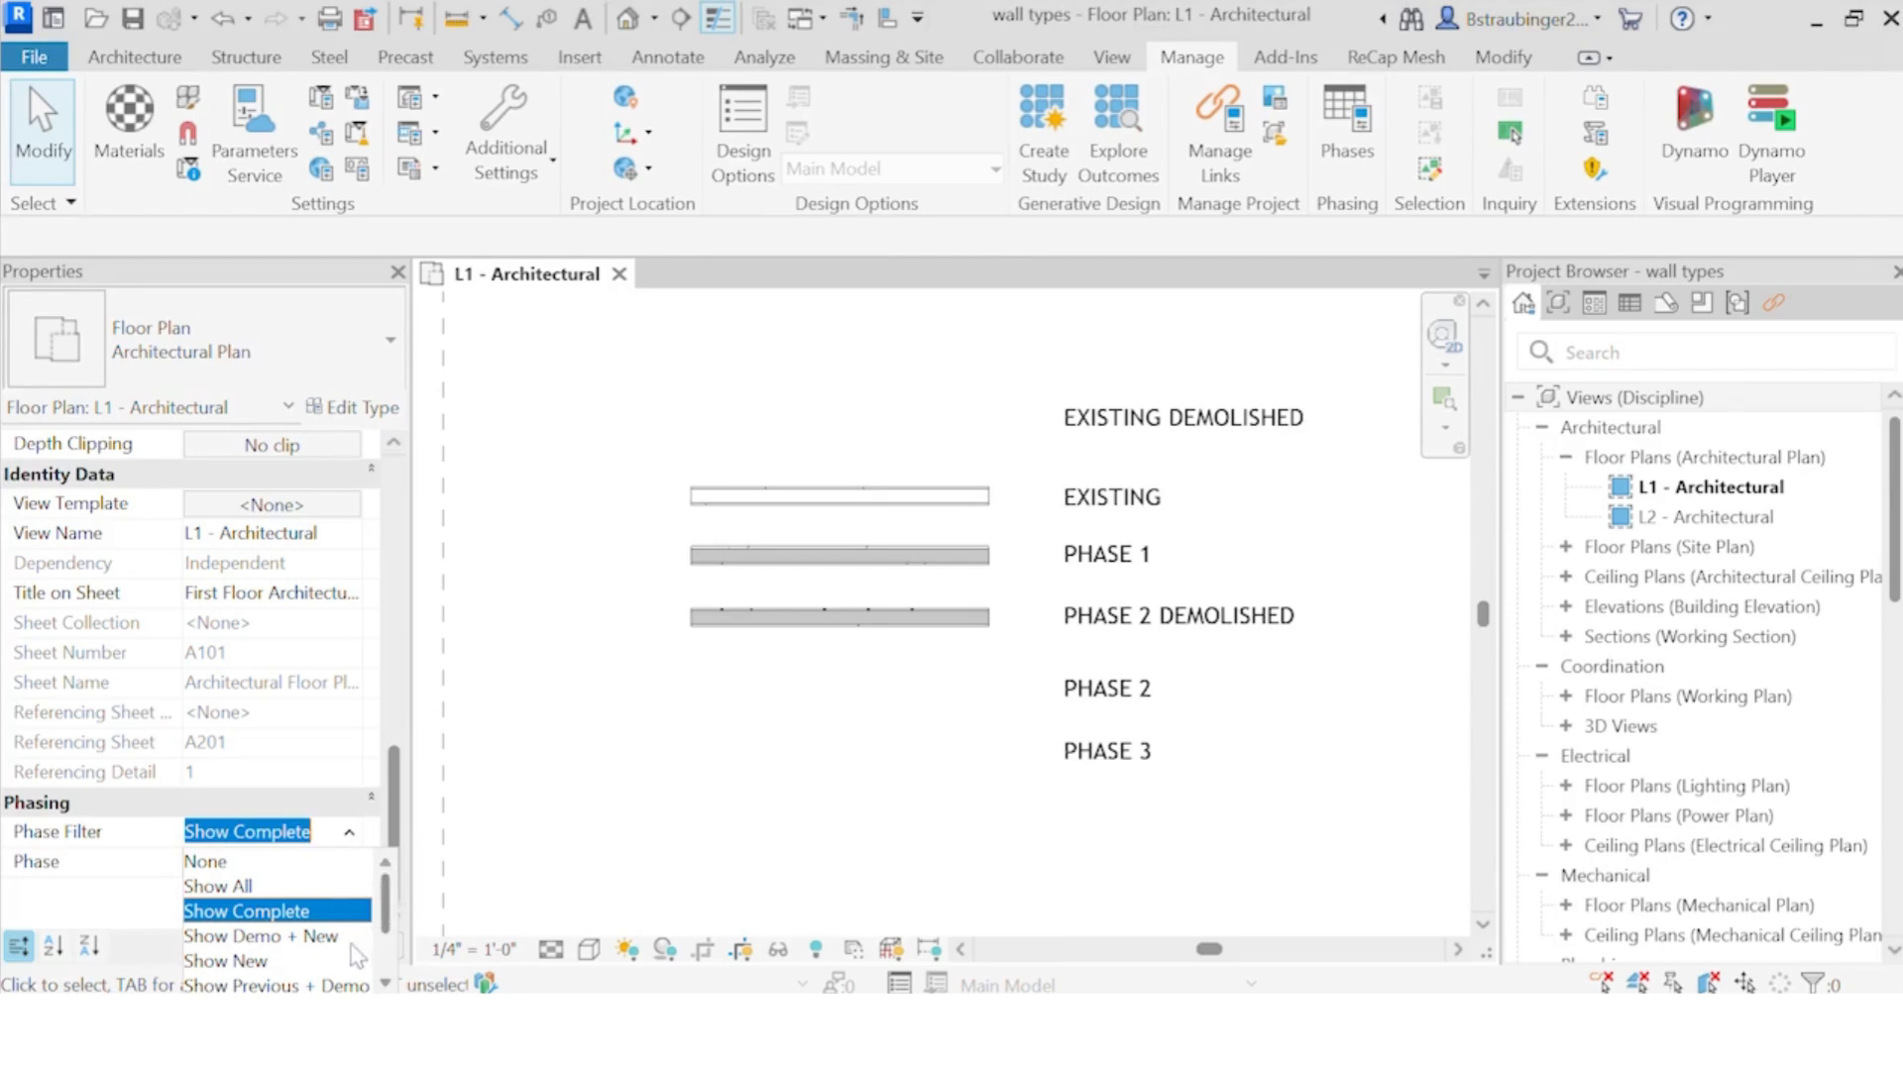
pyautogui.click(305, 986)
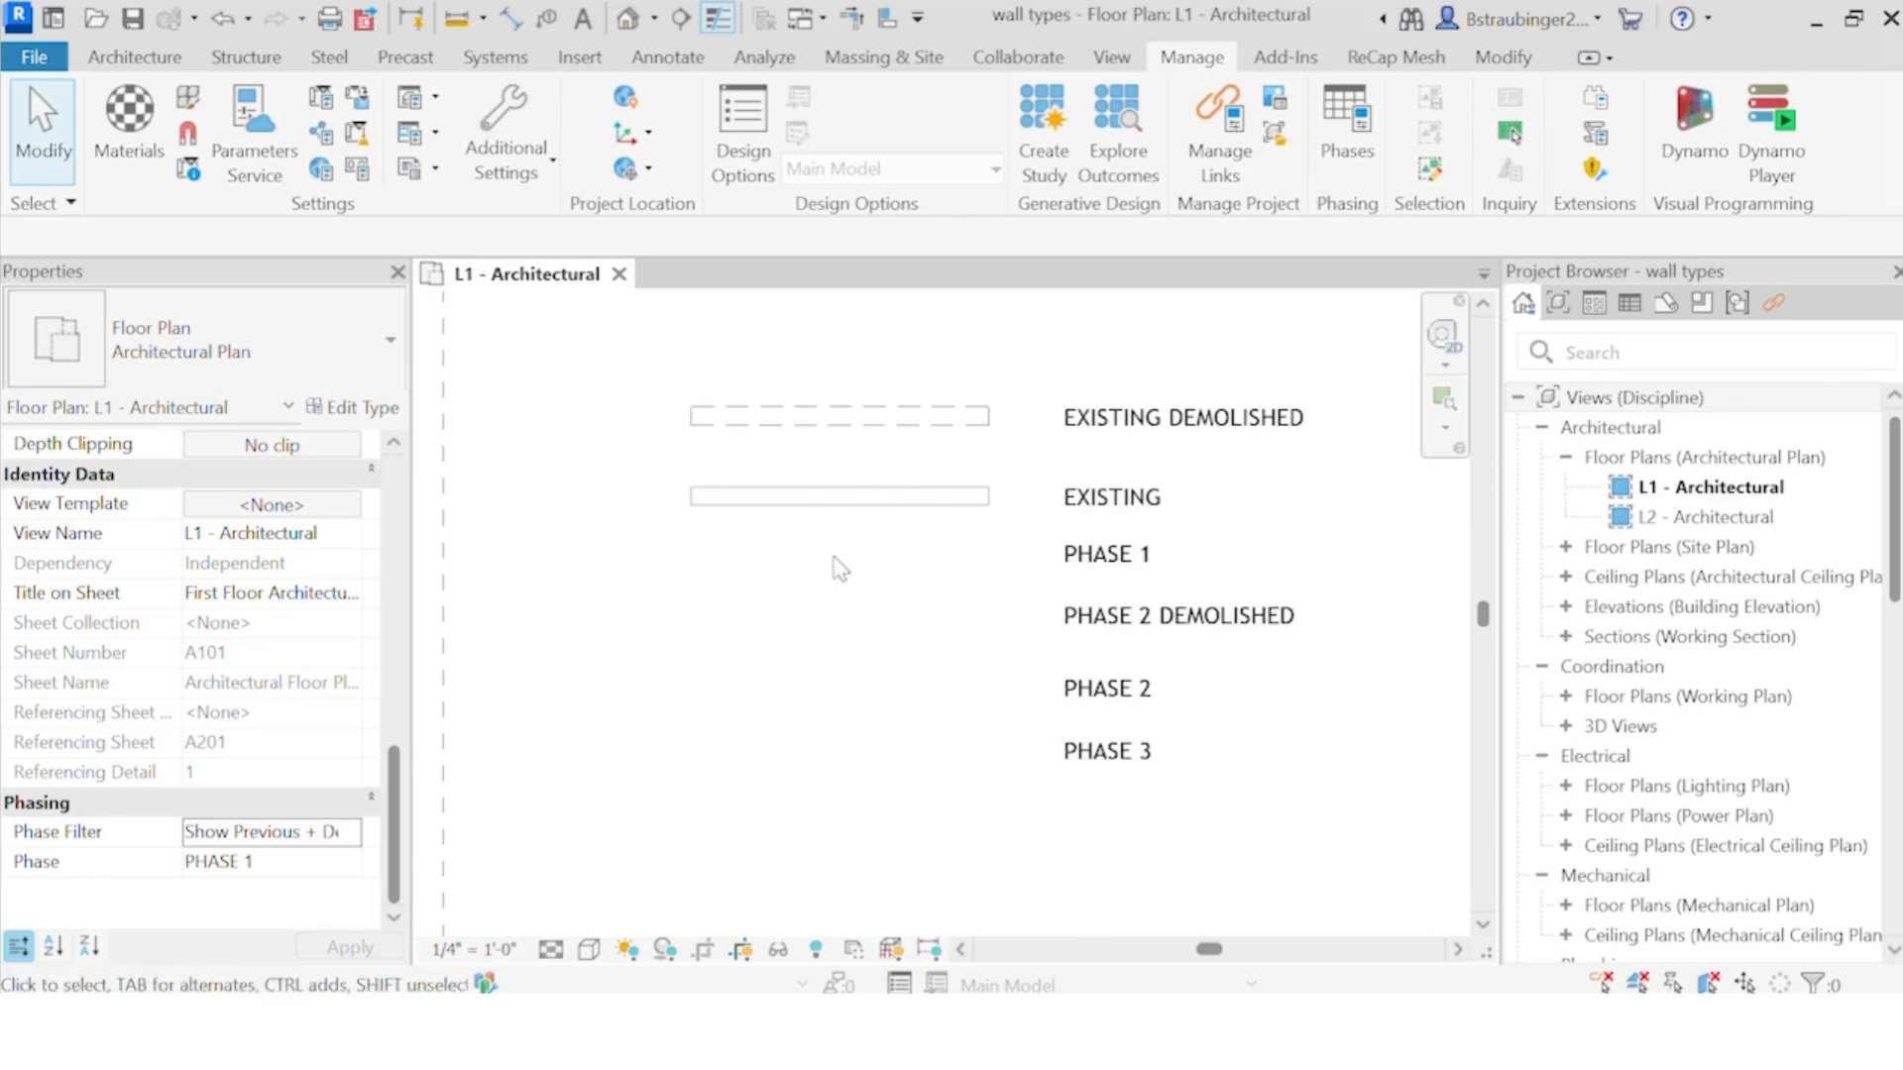
pyautogui.click(330, 832)
pyautogui.click(258, 886)
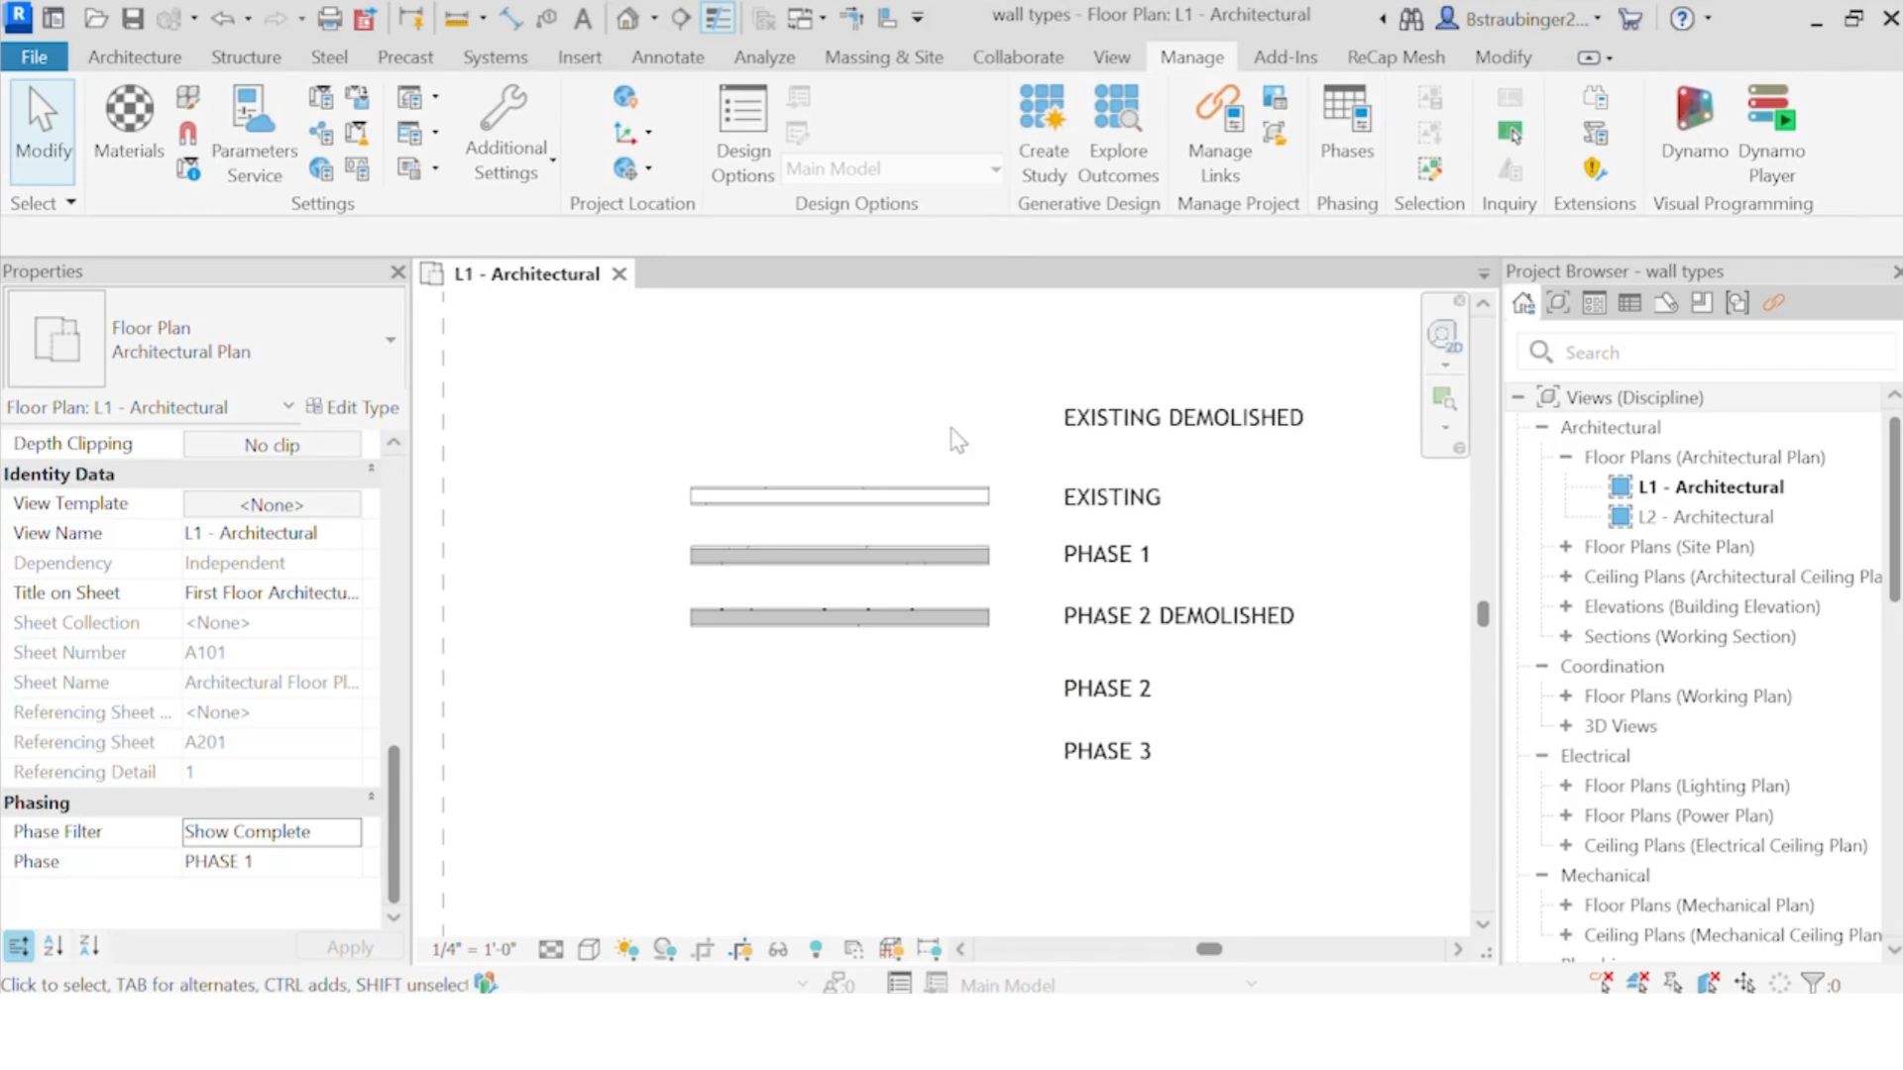
# Step: Set the L1 - Architectural view's phase to PHASE 2, keeping the Show Complete filter
pyautogui.click(352, 864)
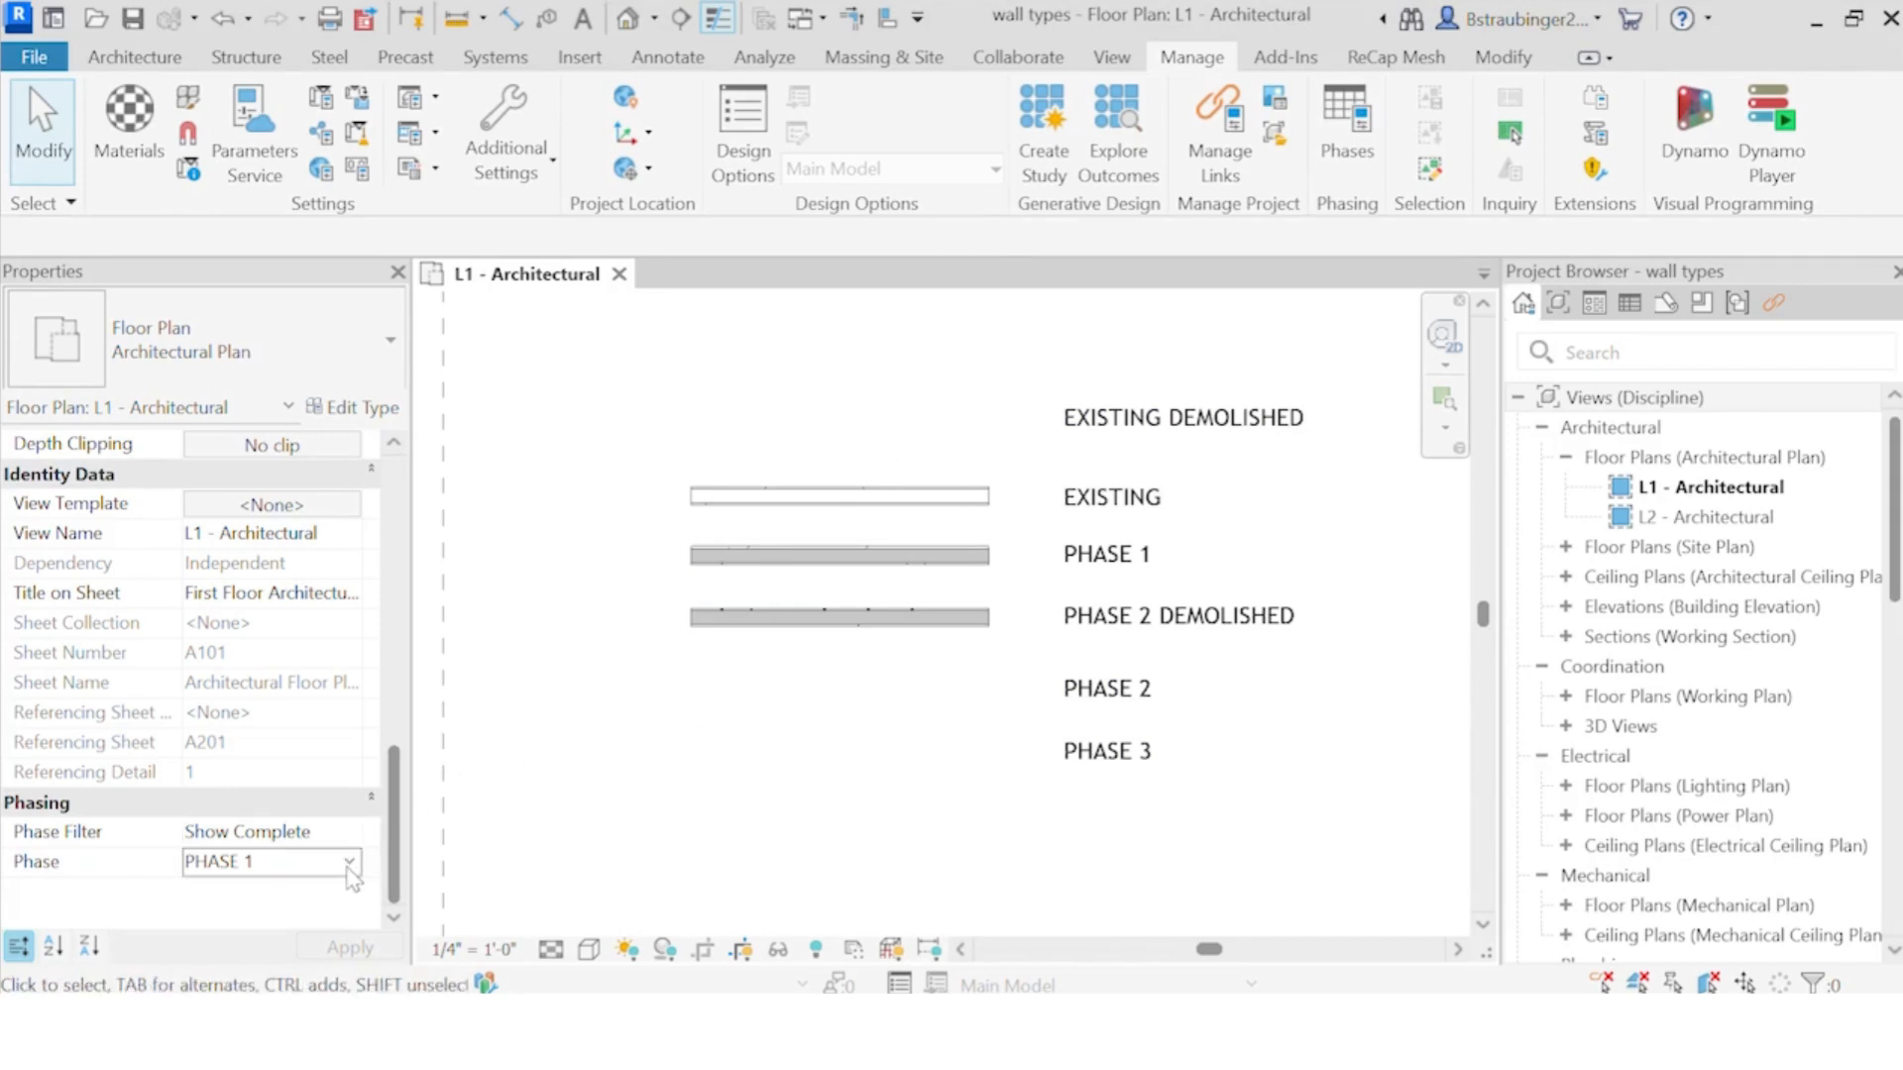
pyautogui.click(349, 863)
pyautogui.click(238, 954)
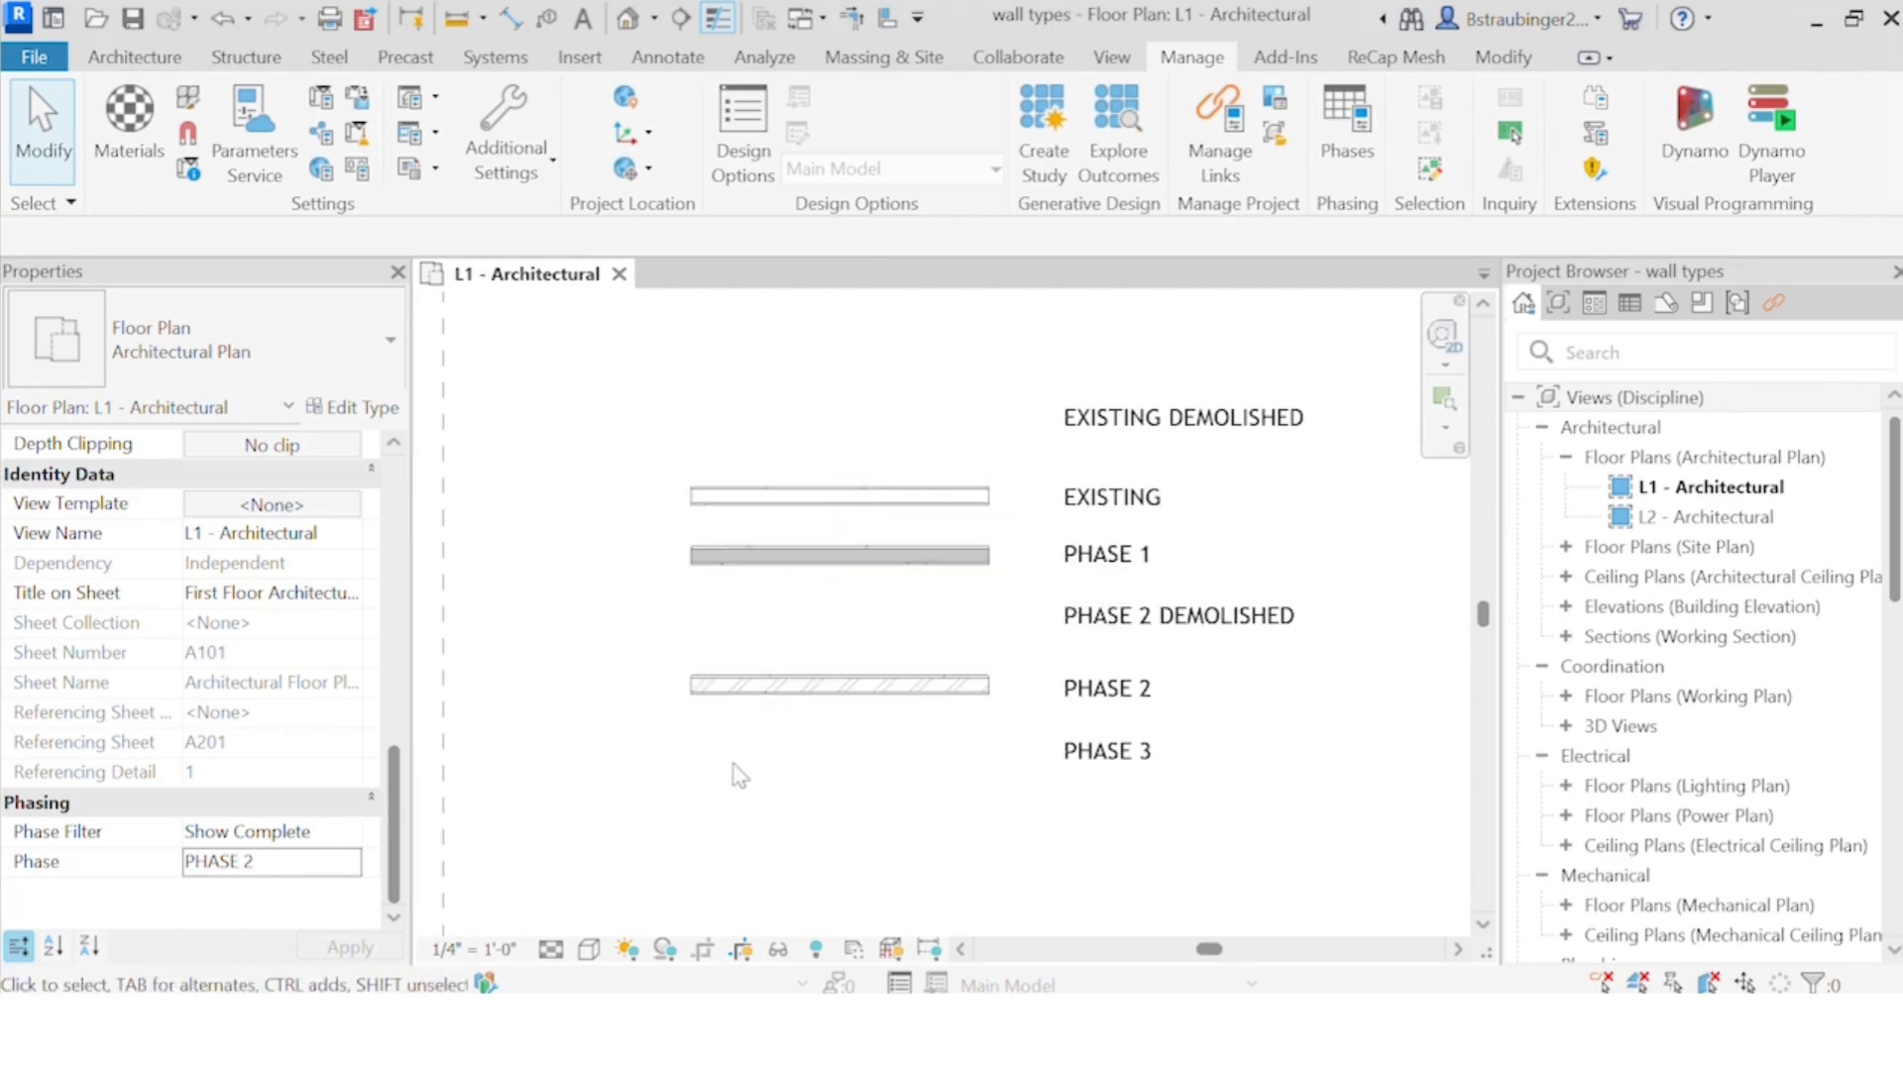
# Step: Set the view's phase to PHASE 3 and its phase filter to Show Previous + New, and inspect the walls
pyautogui.click(349, 862)
pyautogui.click(265, 967)
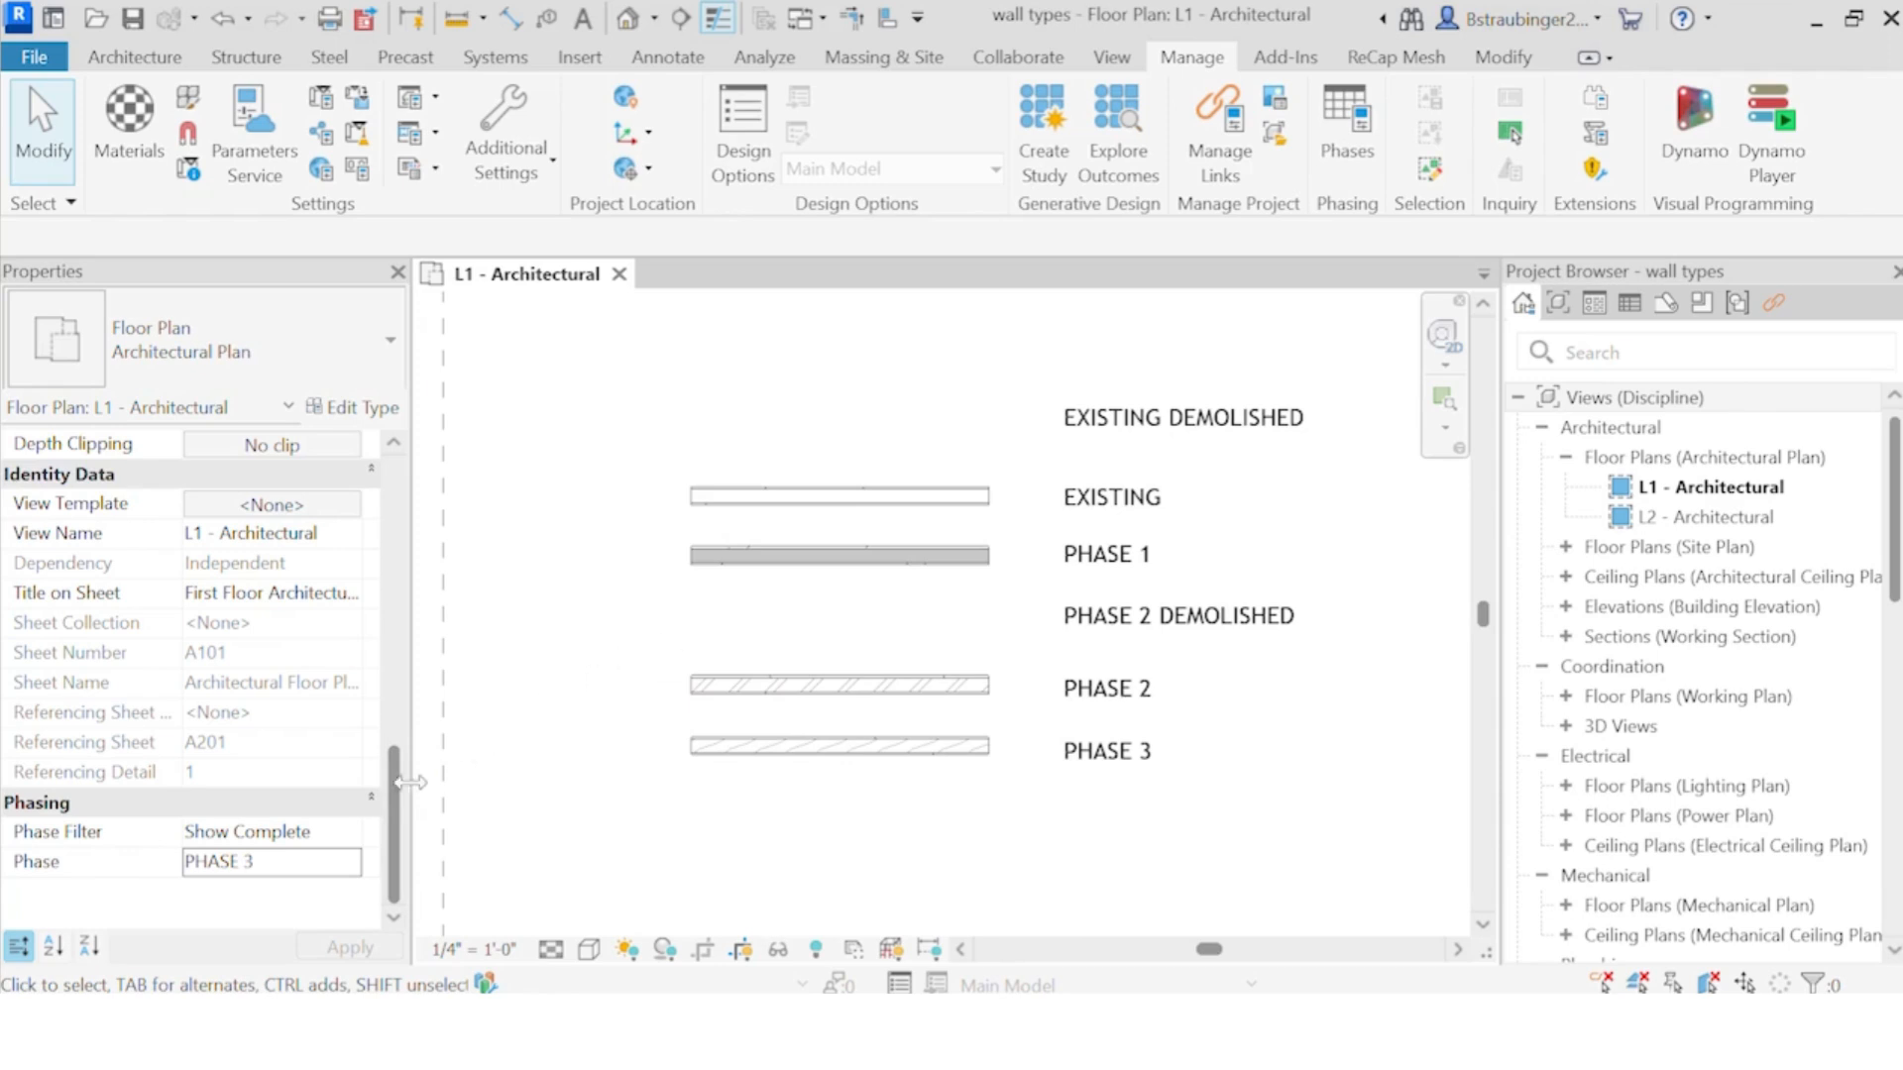
pyautogui.click(352, 841)
pyautogui.click(351, 832)
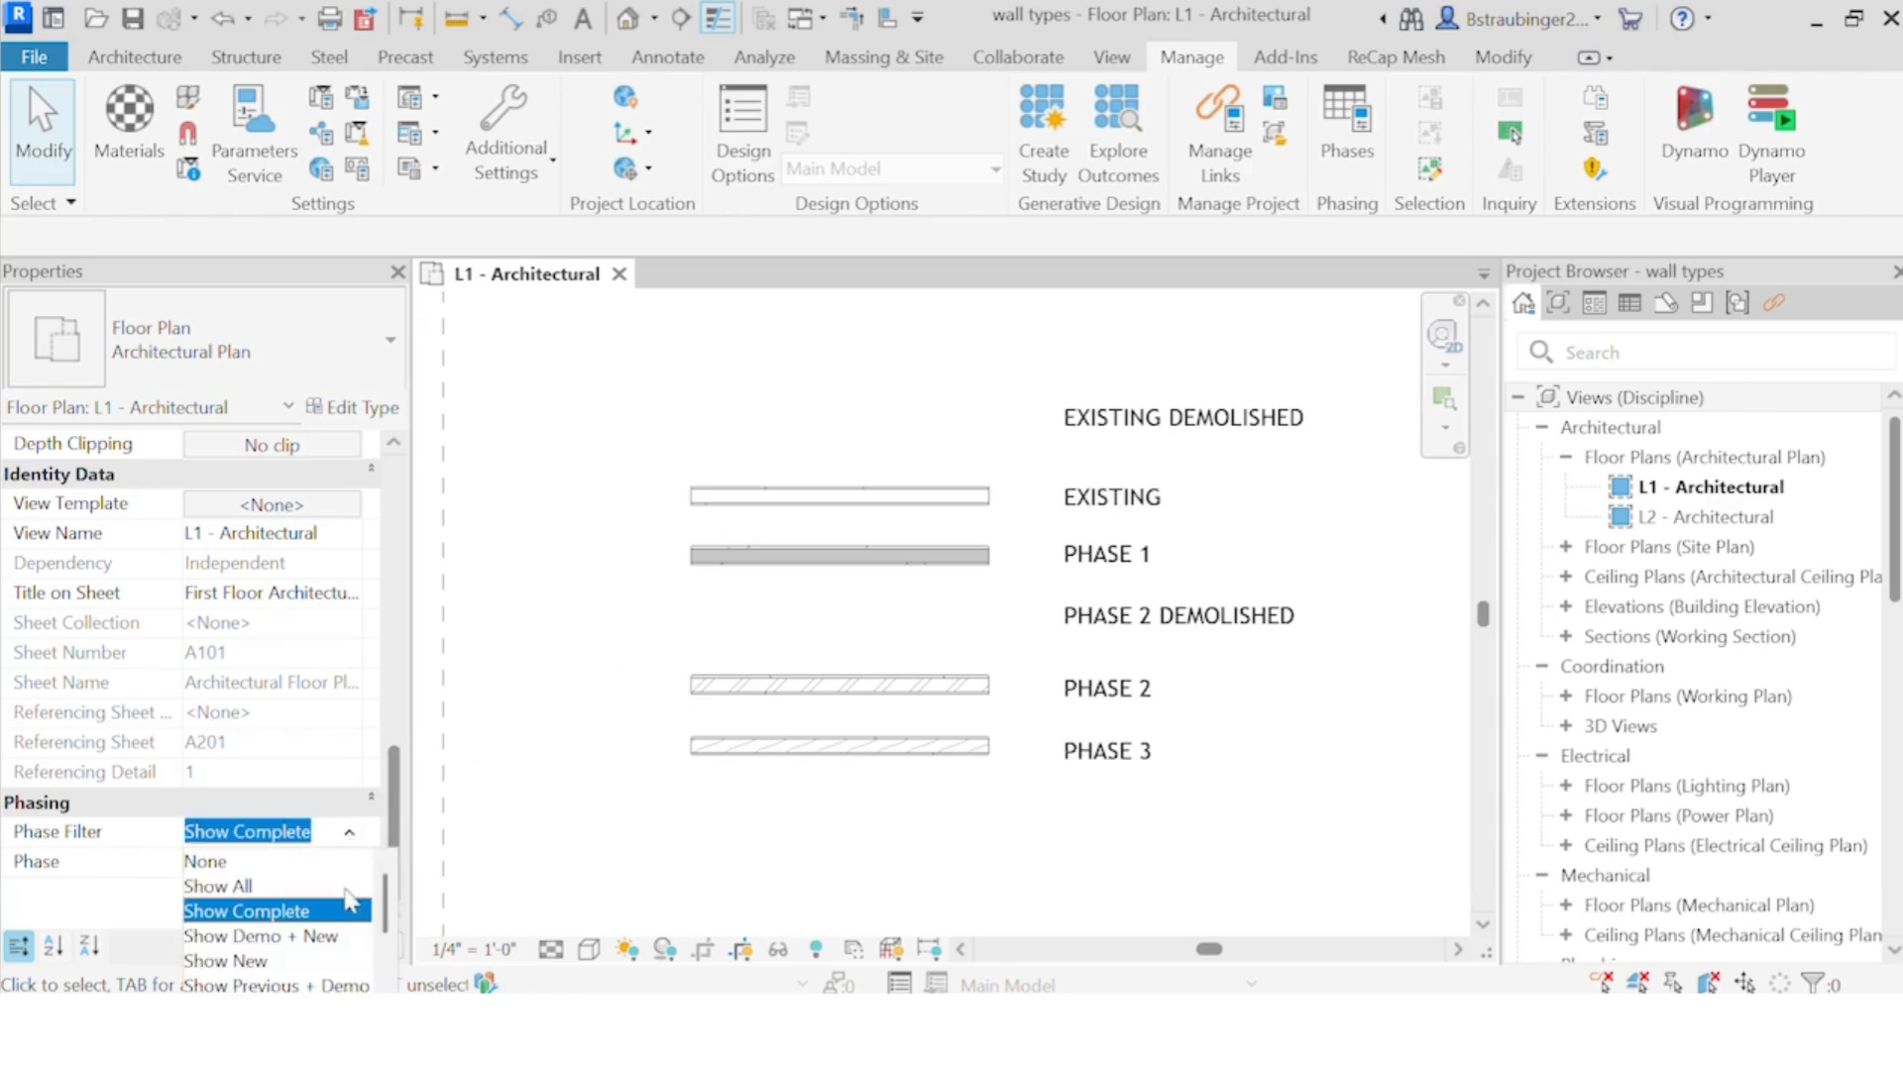
pyautogui.click(310, 1008)
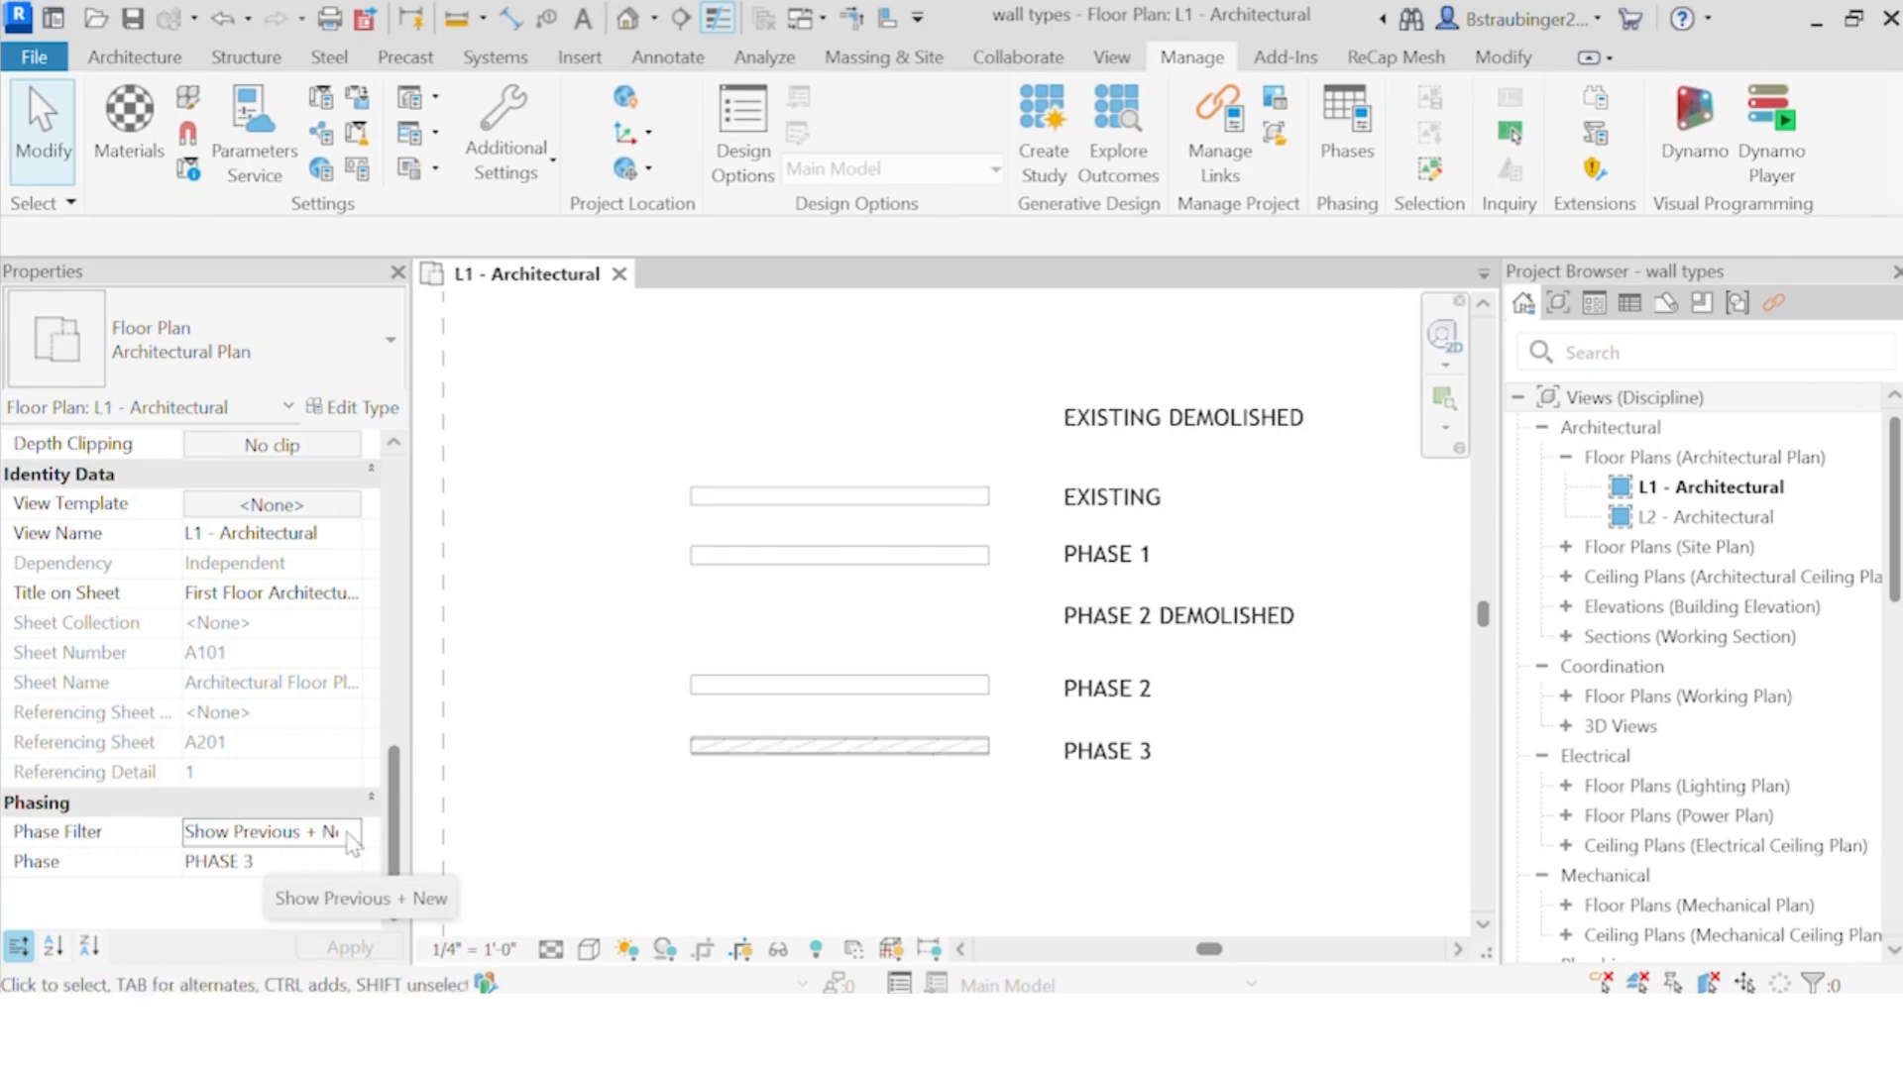
pyautogui.scroll(3, 843, 768)
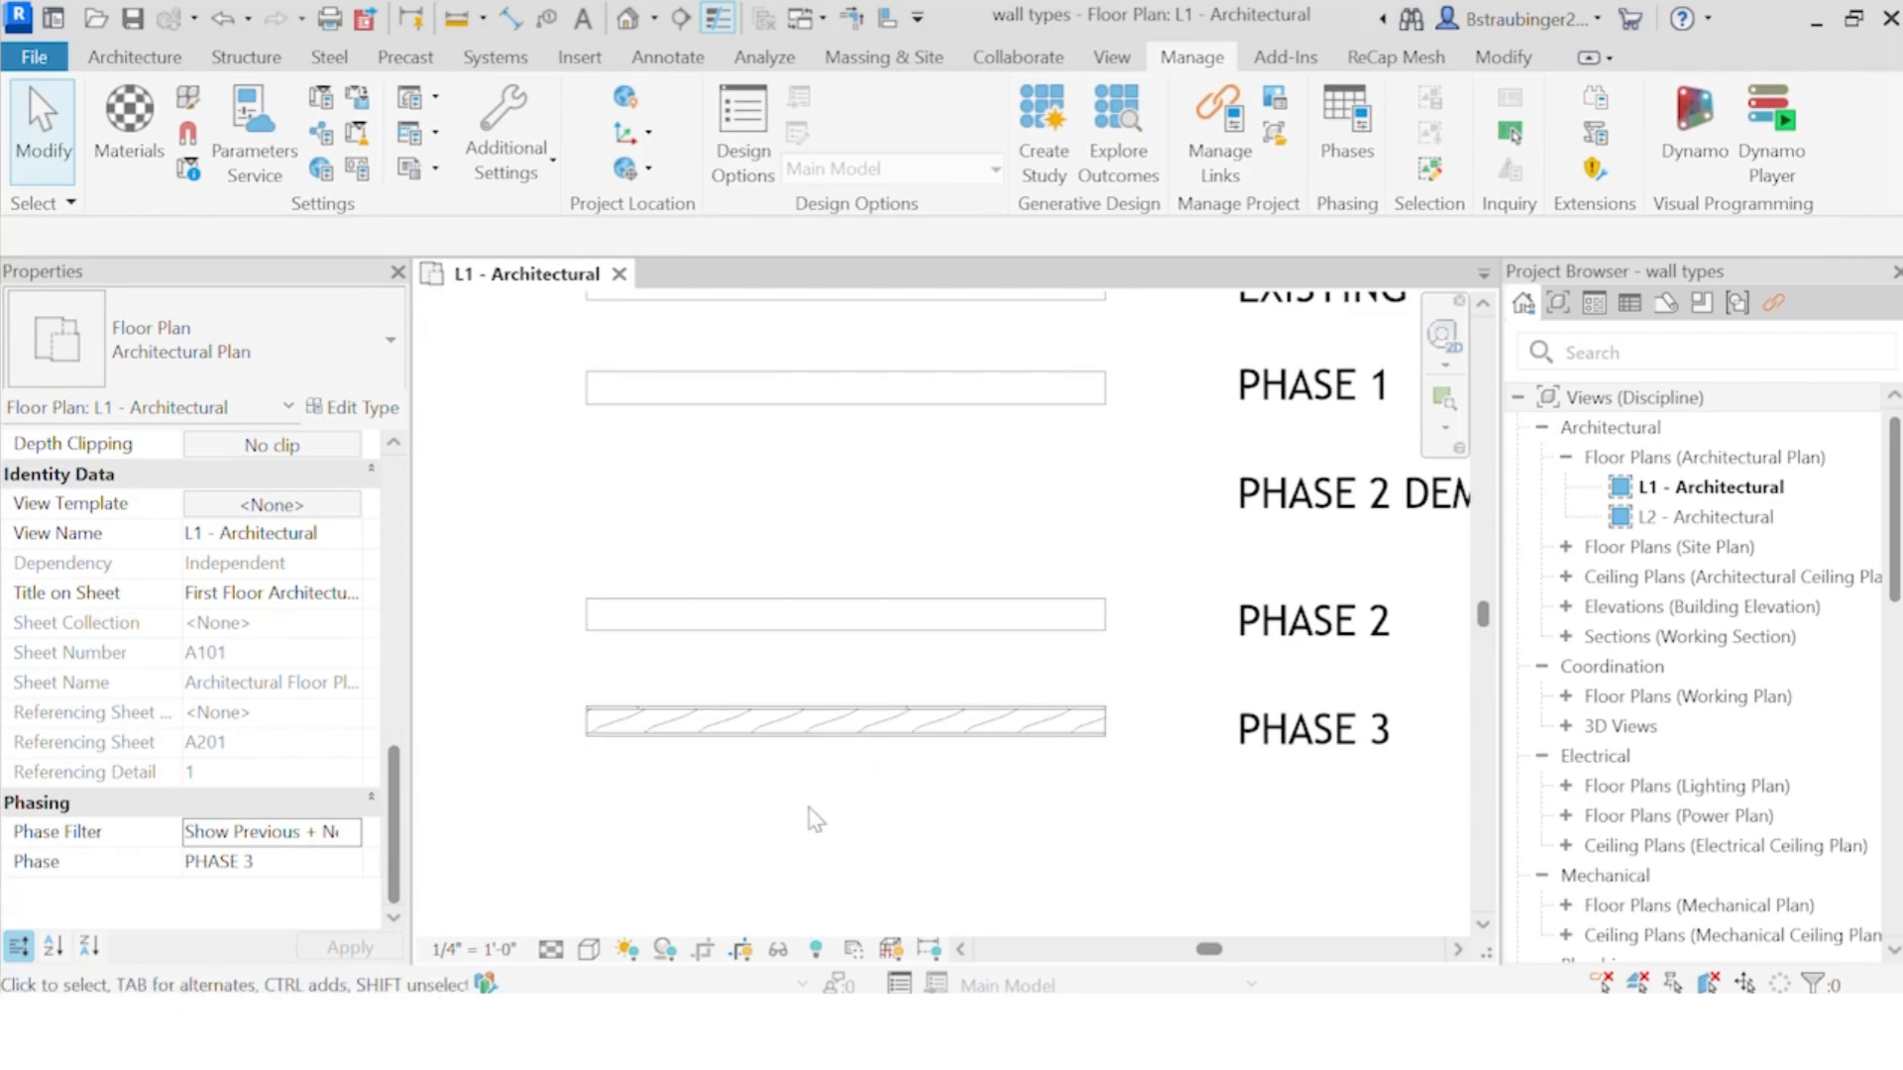
pyautogui.scroll(-3, 813, 819)
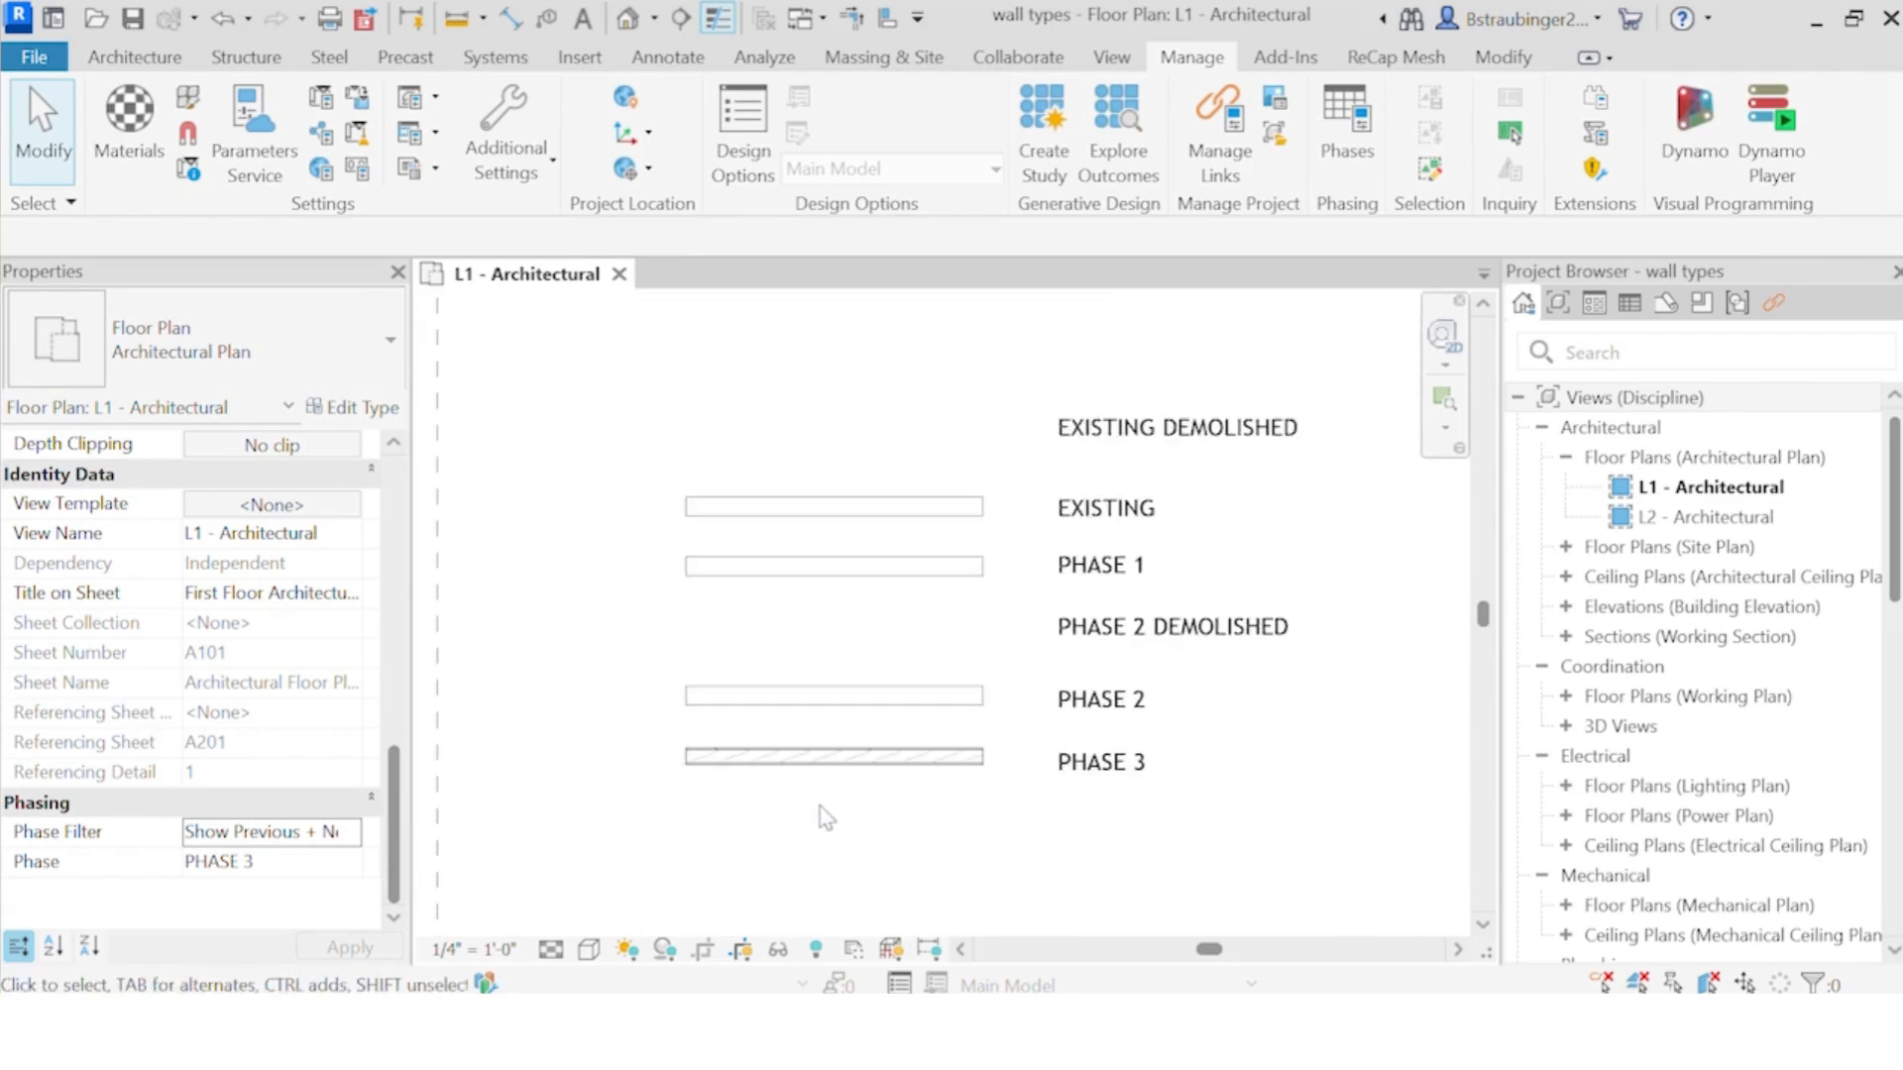
pyautogui.scroll(2, 826, 817)
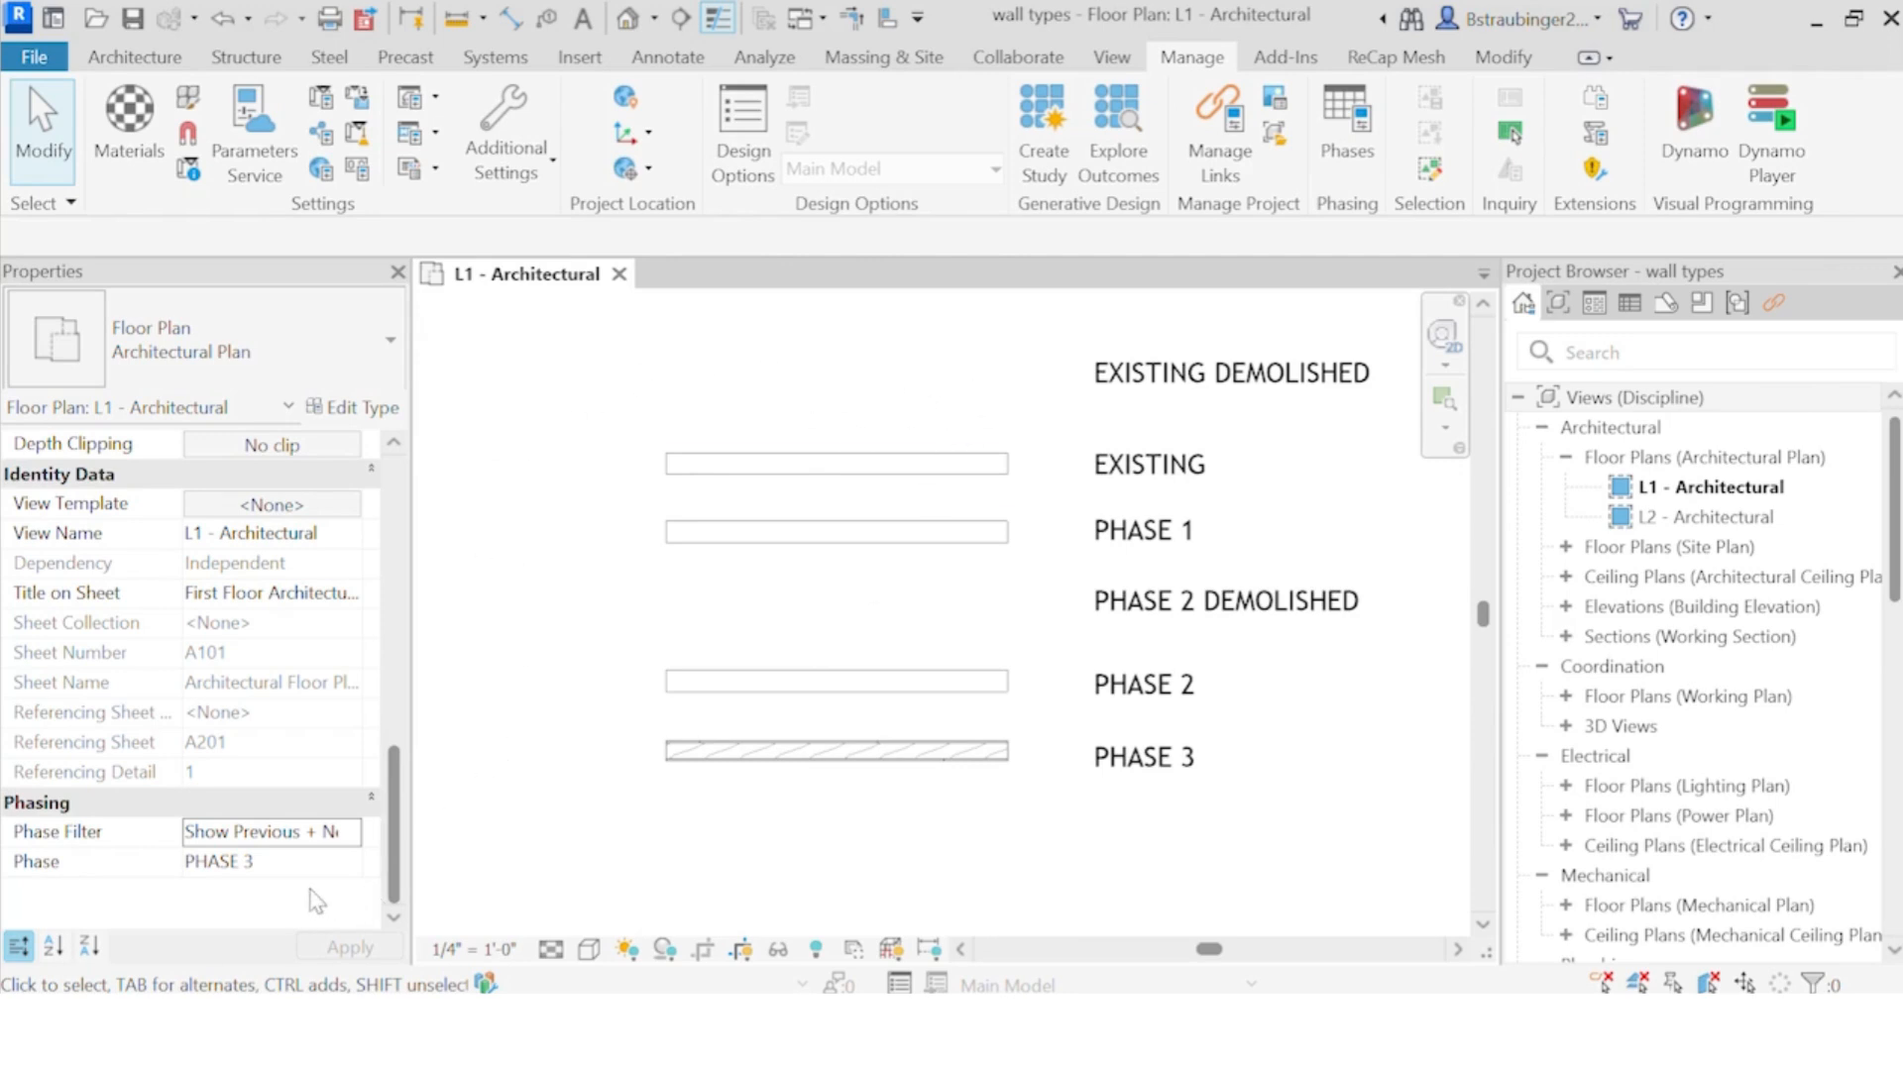
# Step: Compare the PHASE 3 view under the Show Previous + Demo phase filter and under Show Complete
pyautogui.click(332, 833)
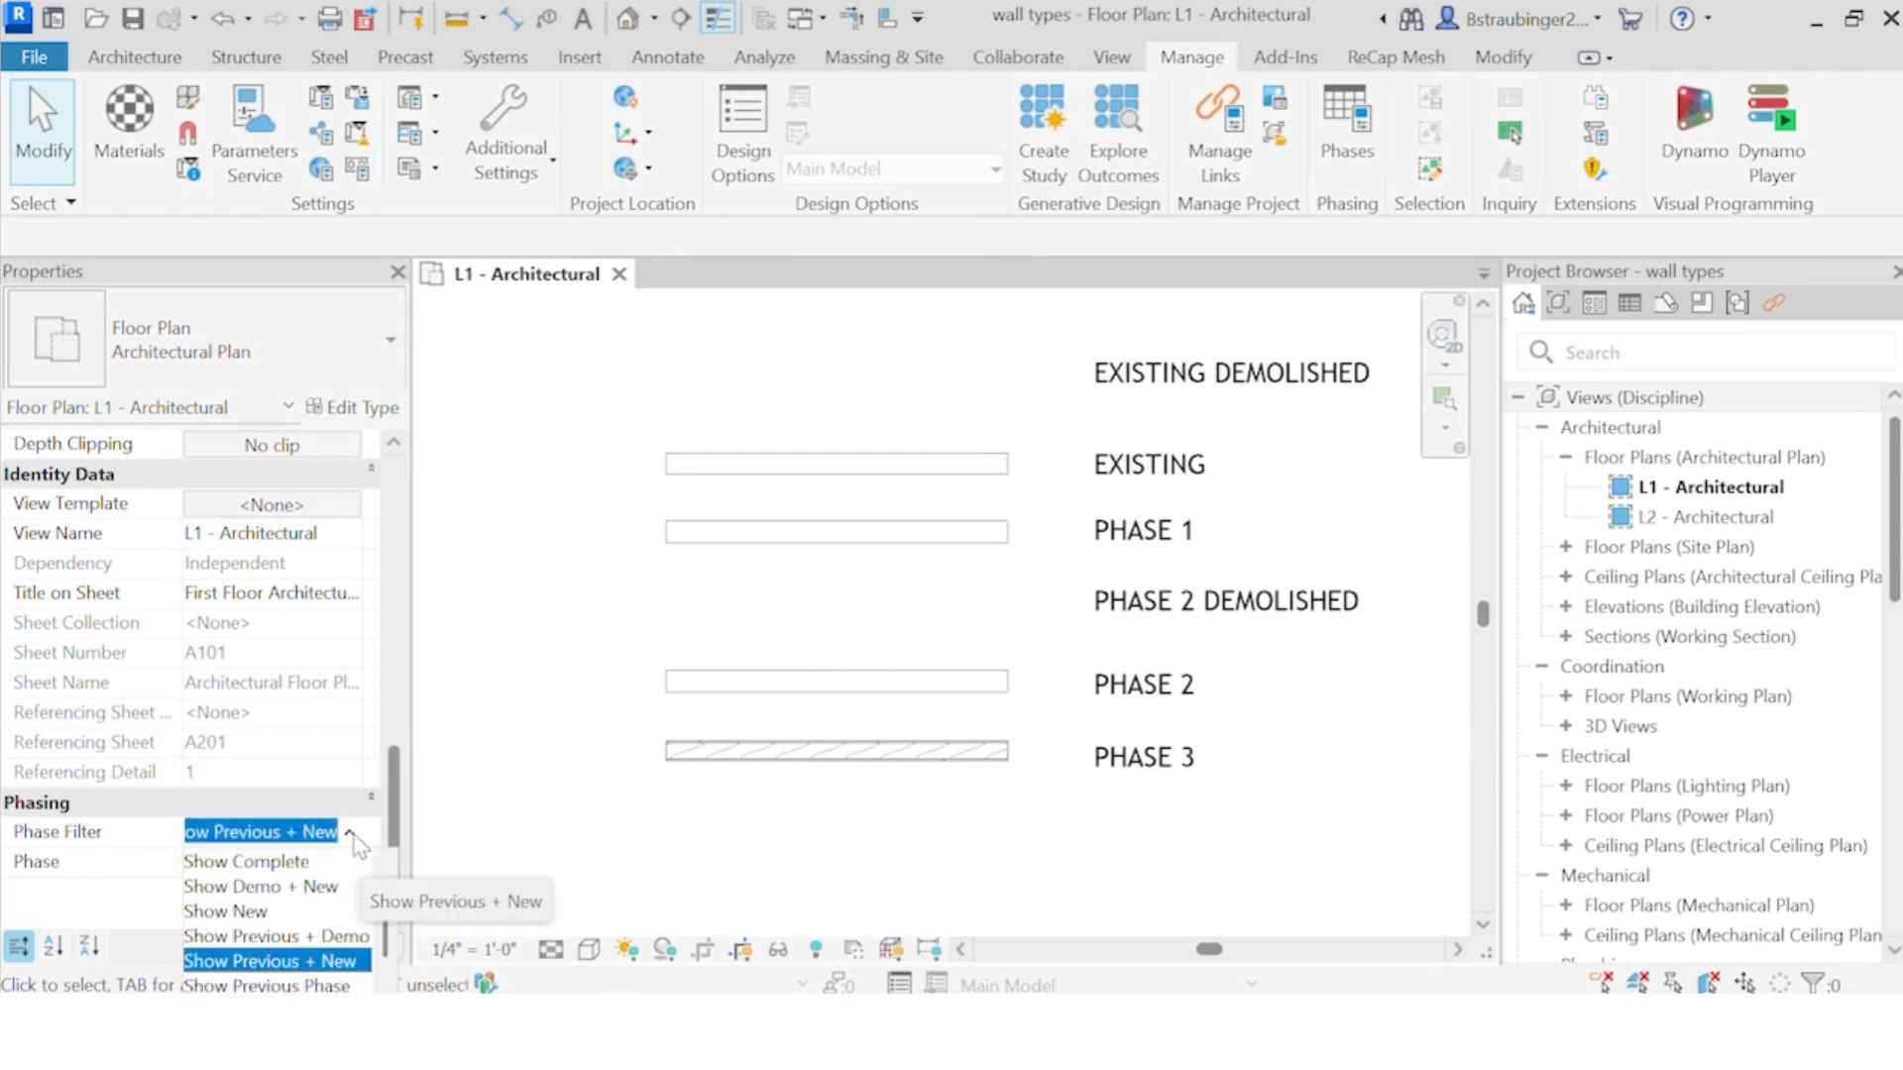
pyautogui.click(266, 937)
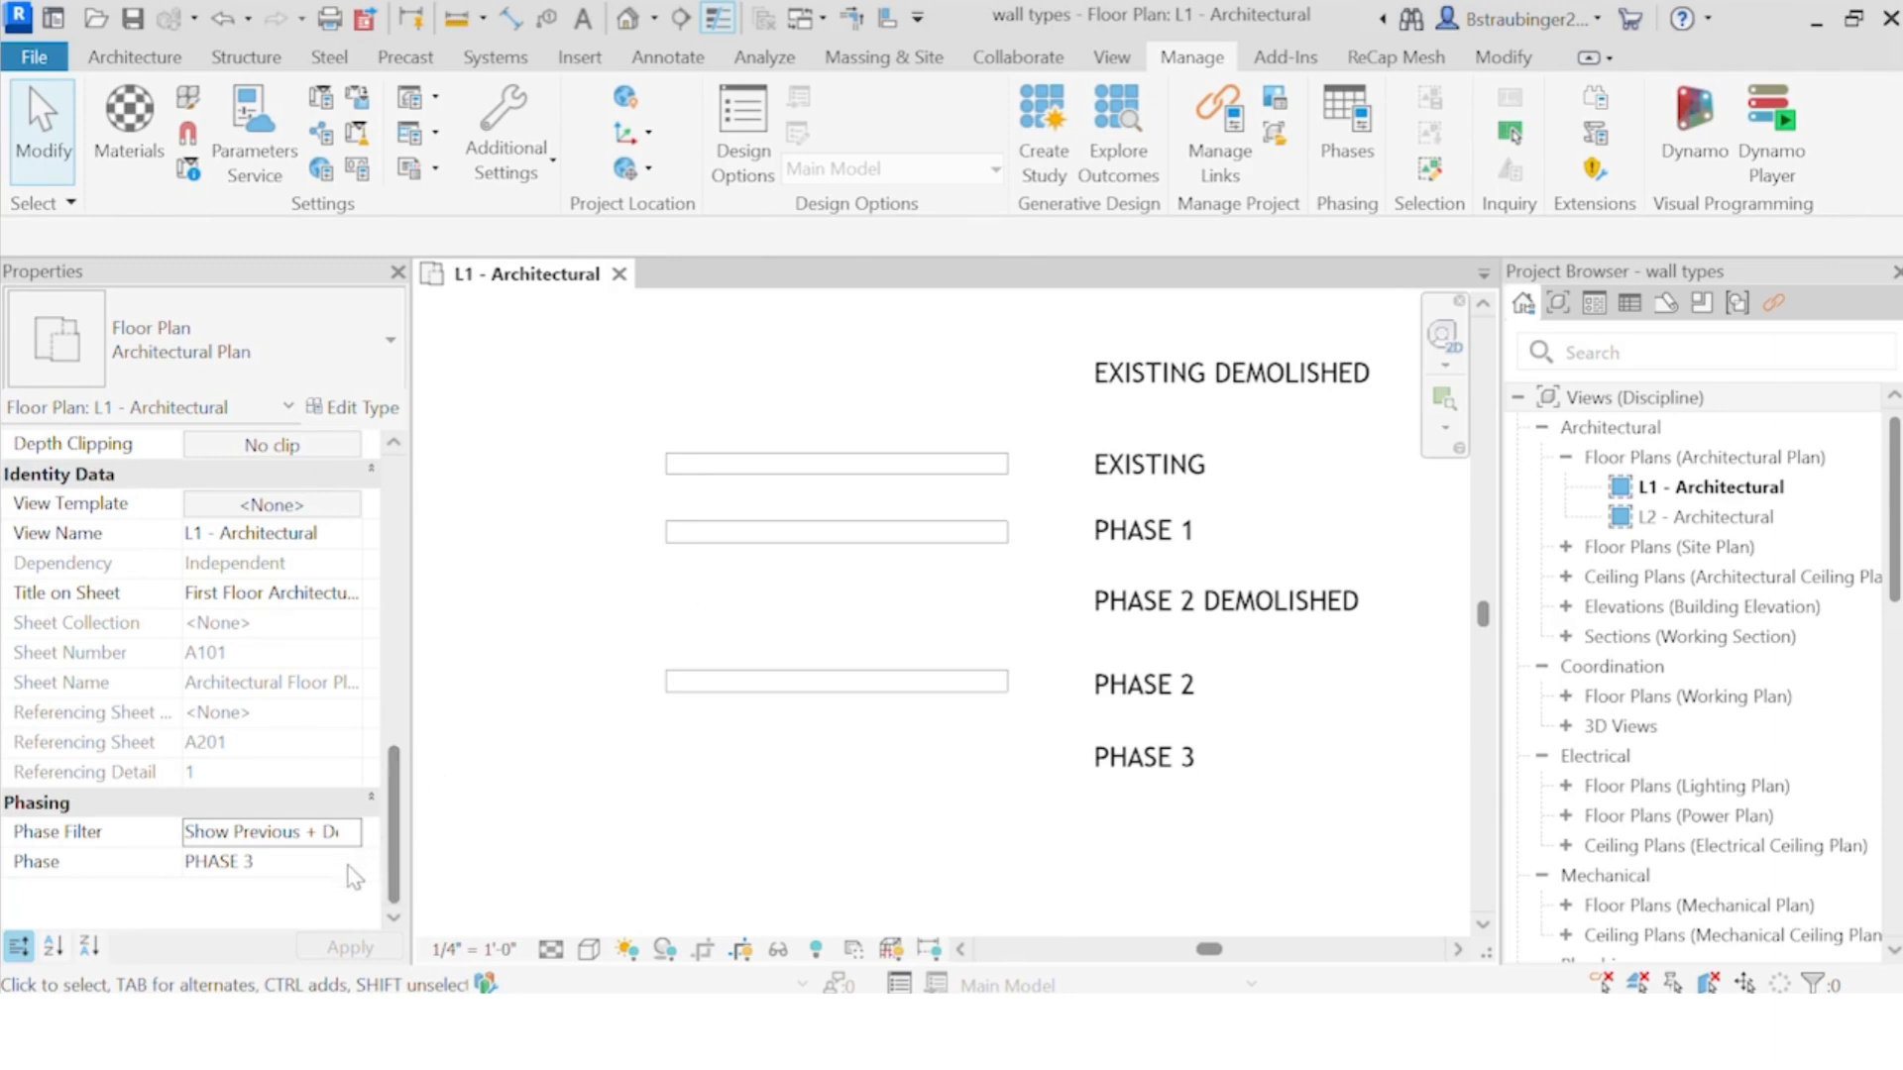
pyautogui.click(330, 832)
pyautogui.click(348, 833)
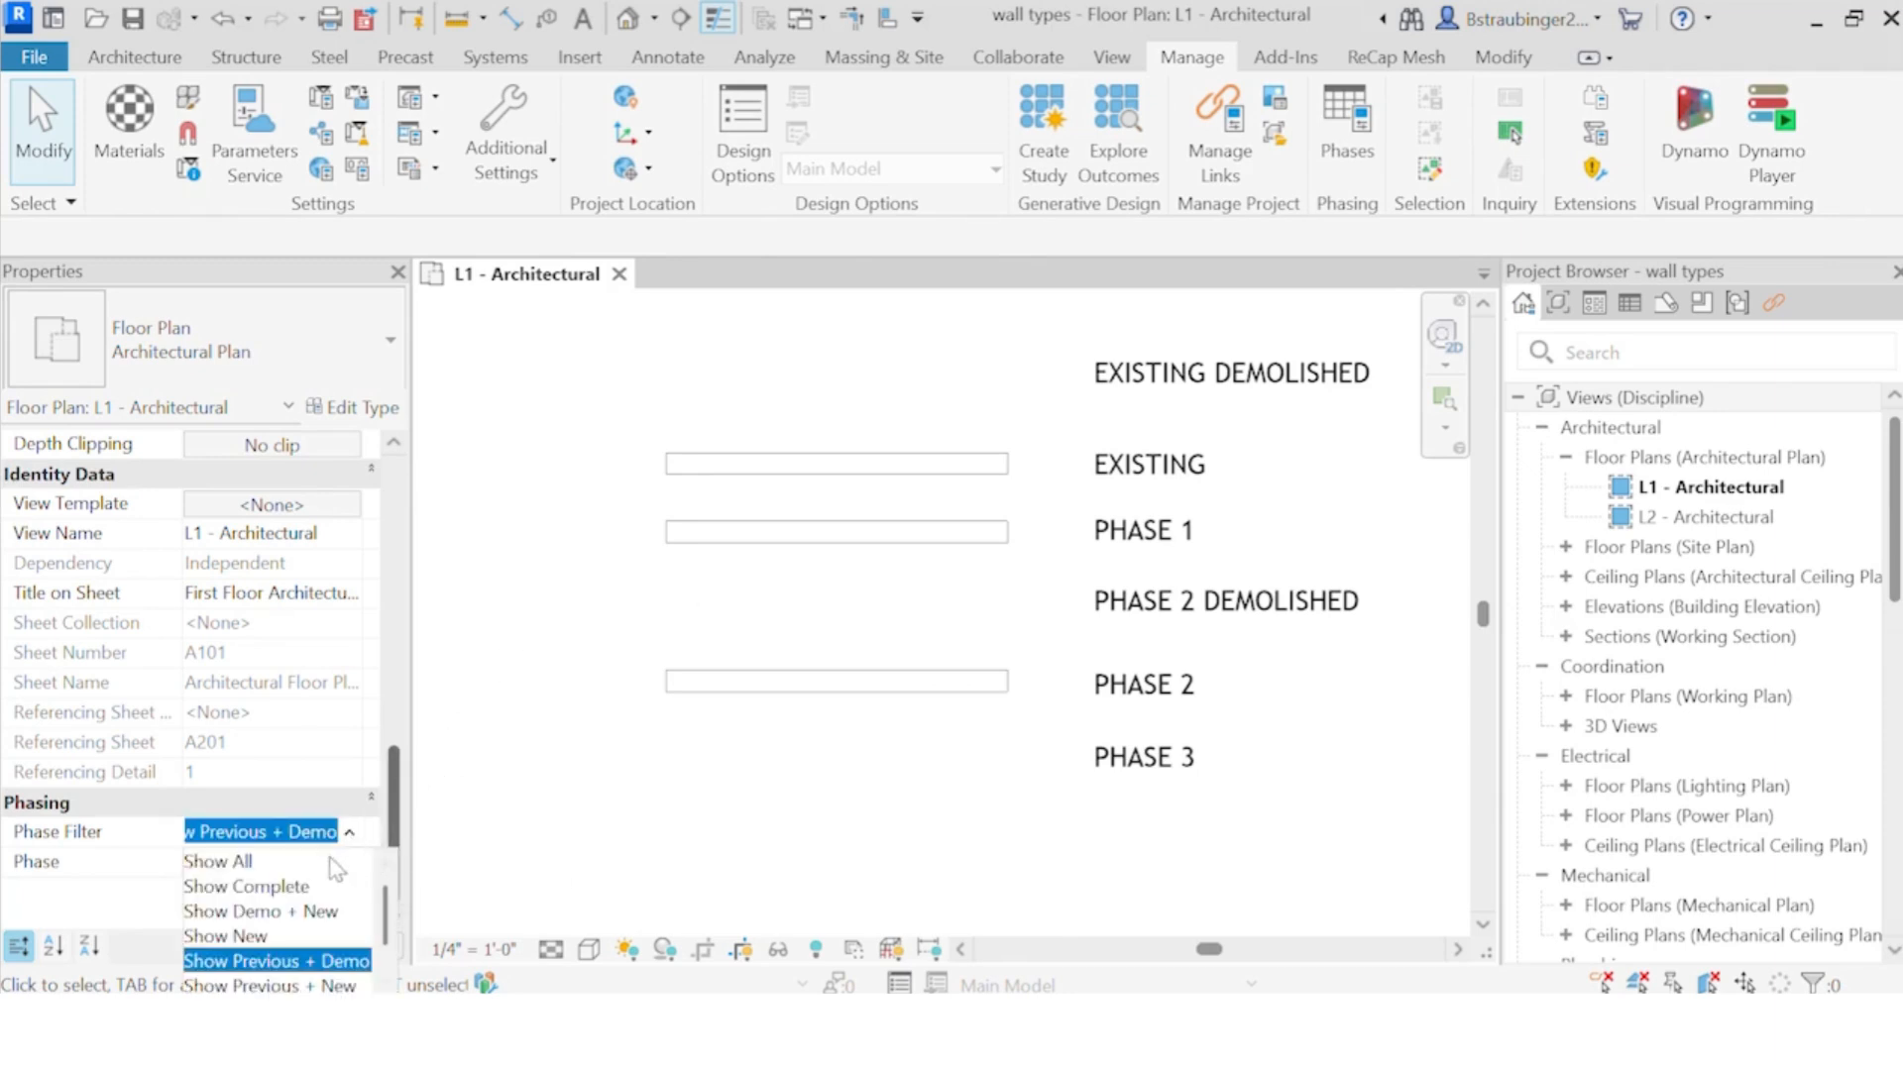
pyautogui.click(234, 887)
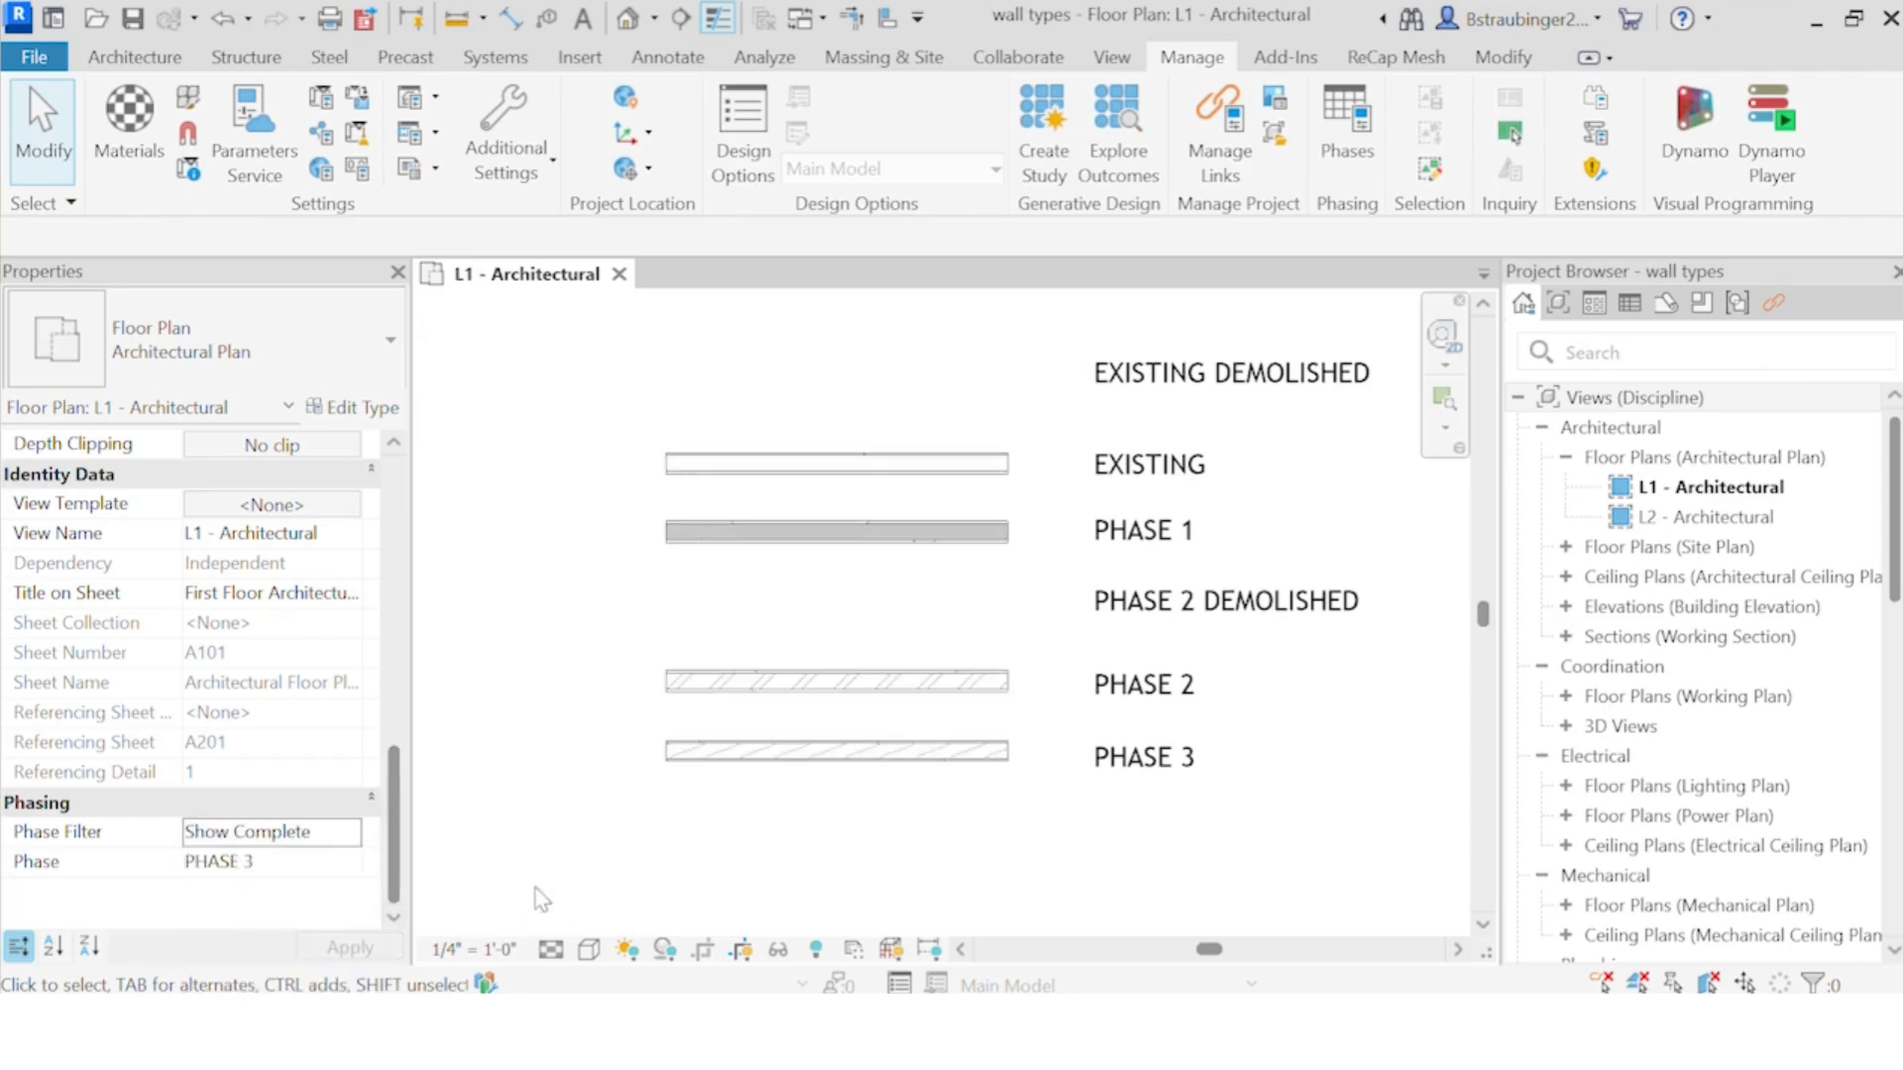
# Step: Try the Show All phase filter on the PHASE 3 view and change the filter to None
pyautogui.click(340, 833)
pyautogui.click(348, 832)
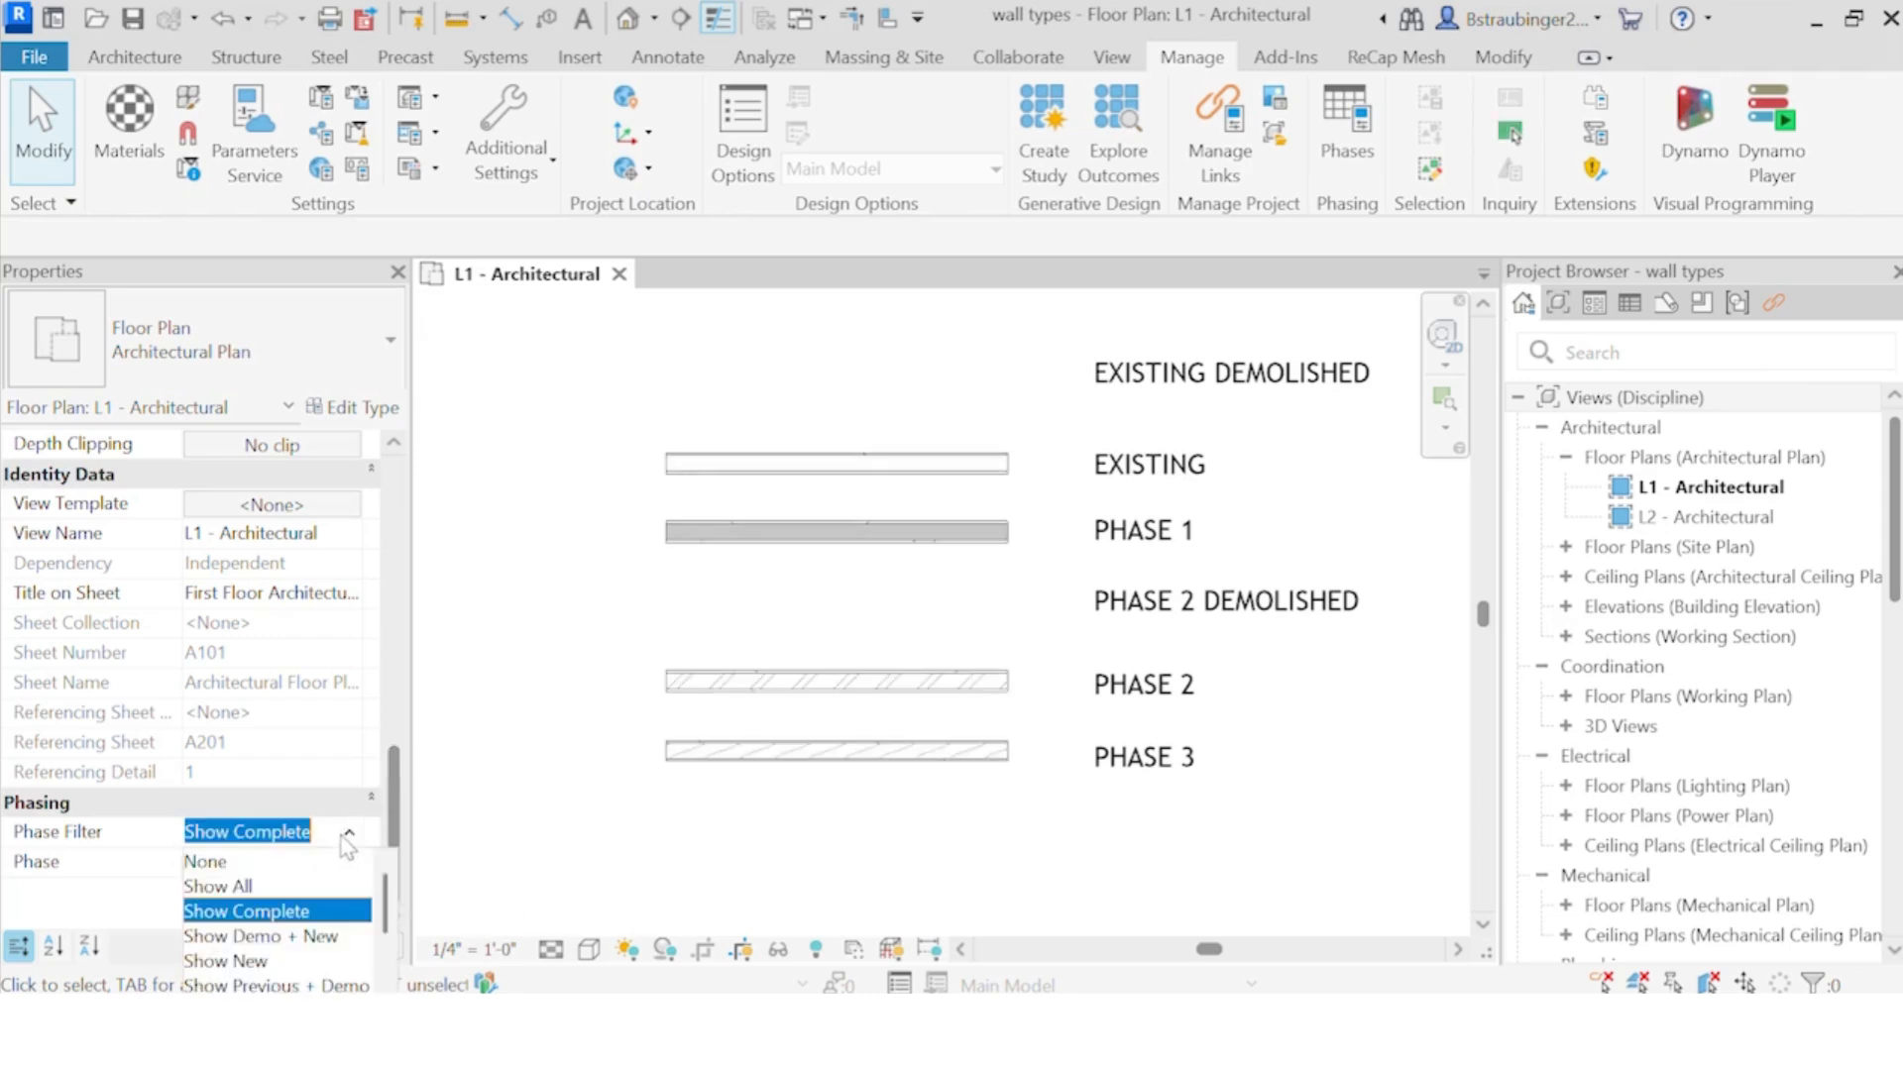
pyautogui.click(218, 887)
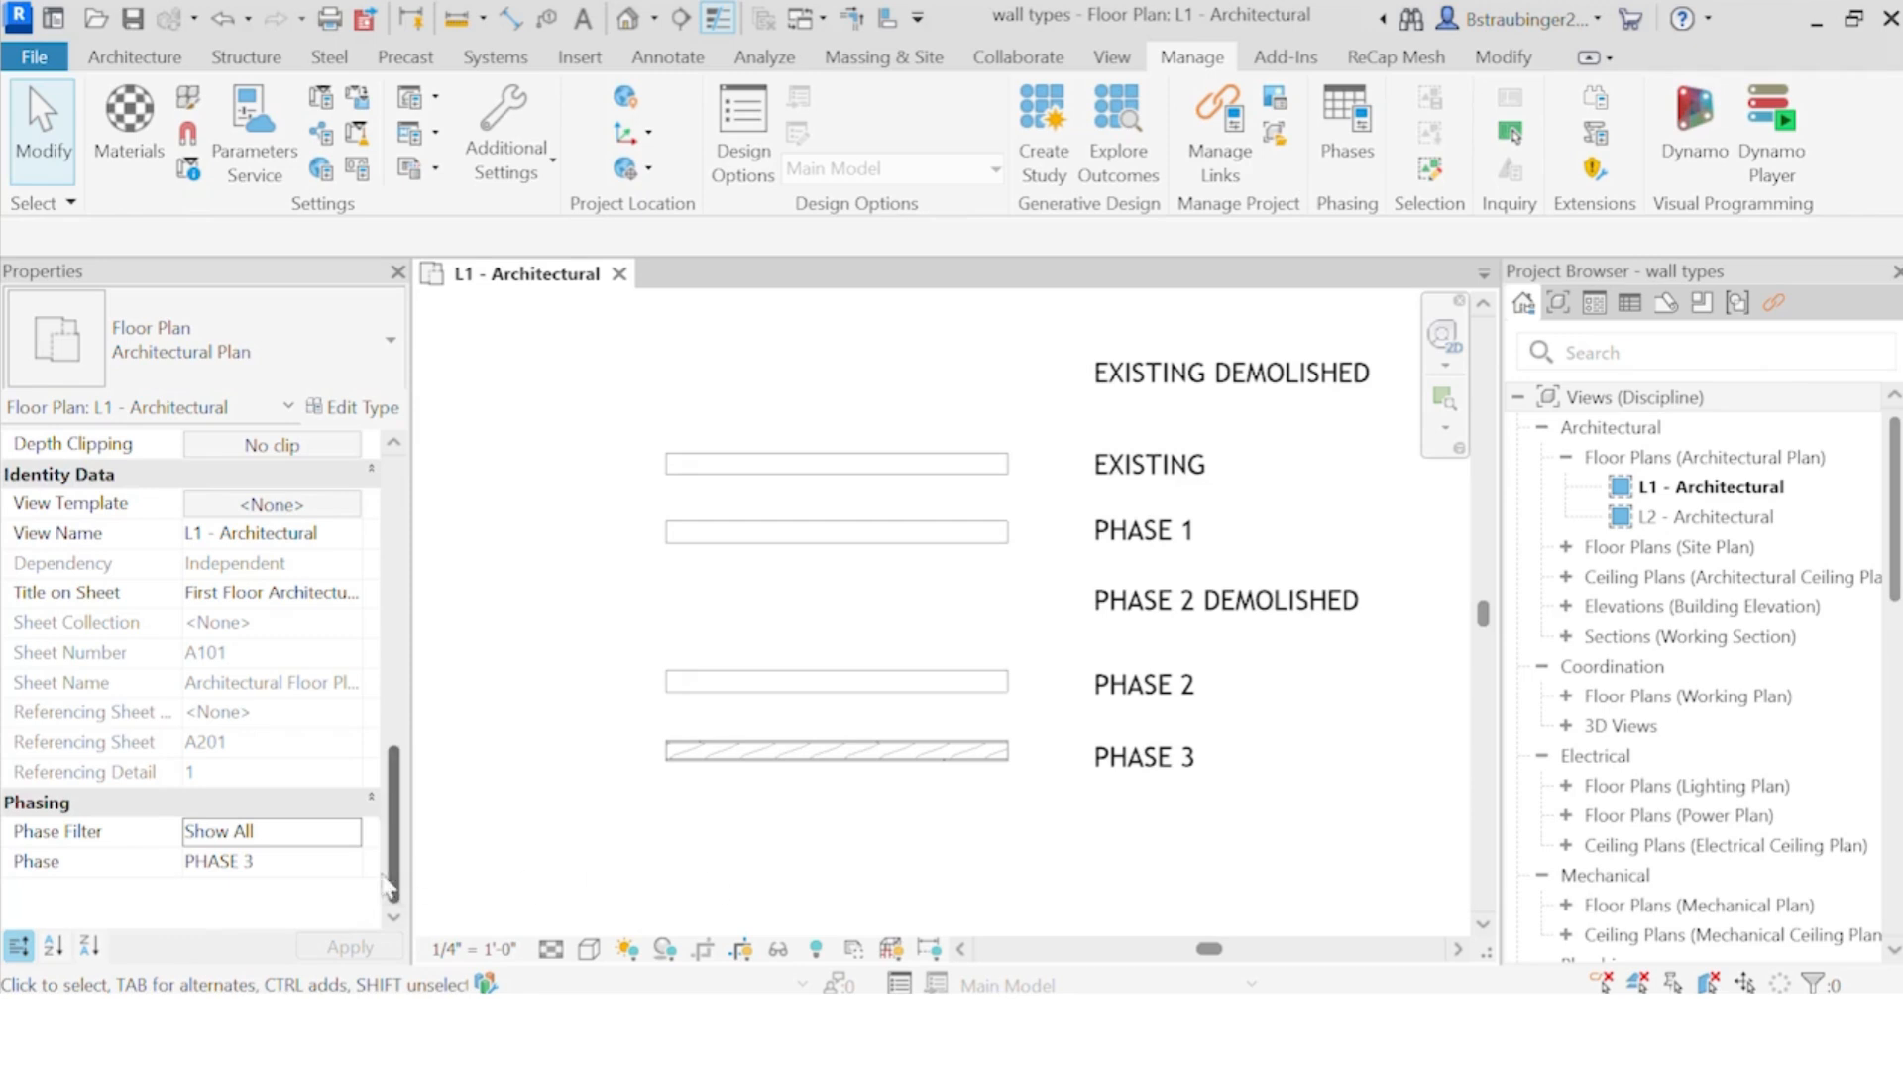
pyautogui.click(351, 861)
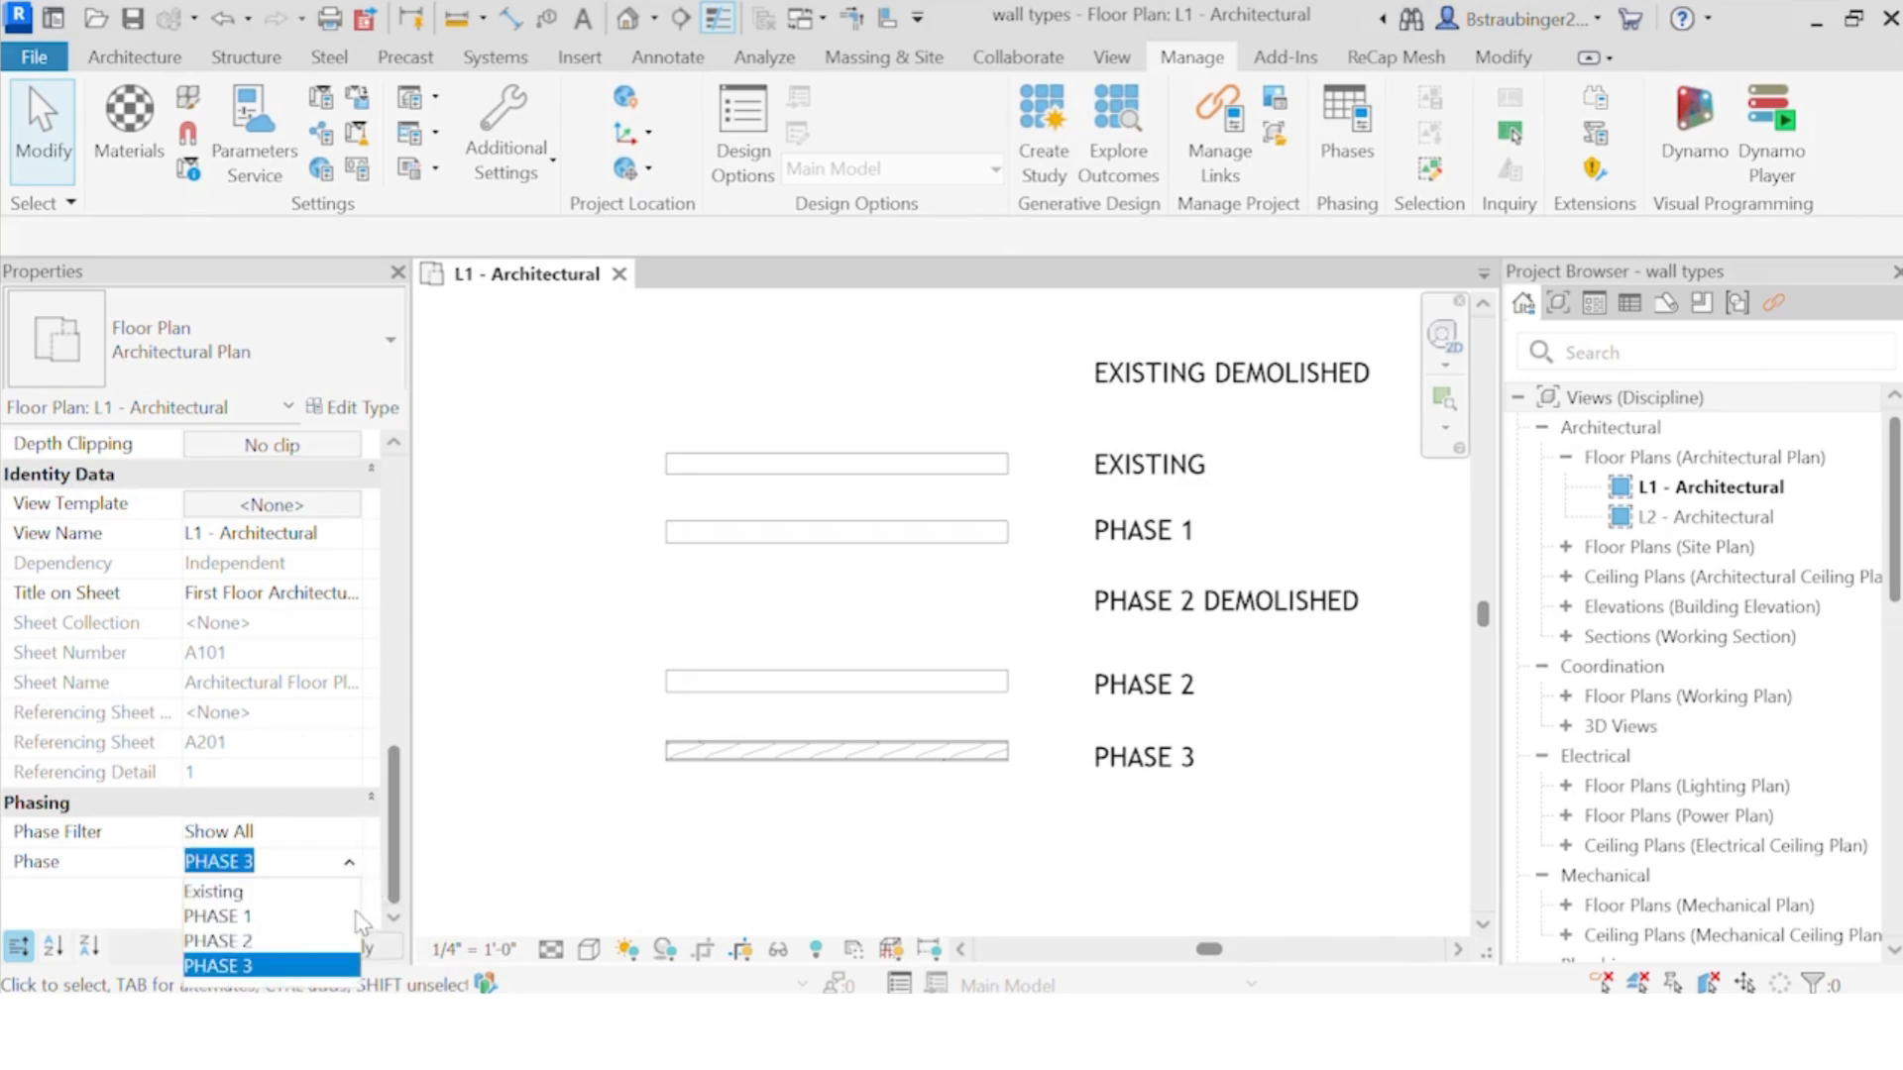
pyautogui.click(346, 859)
pyautogui.click(351, 834)
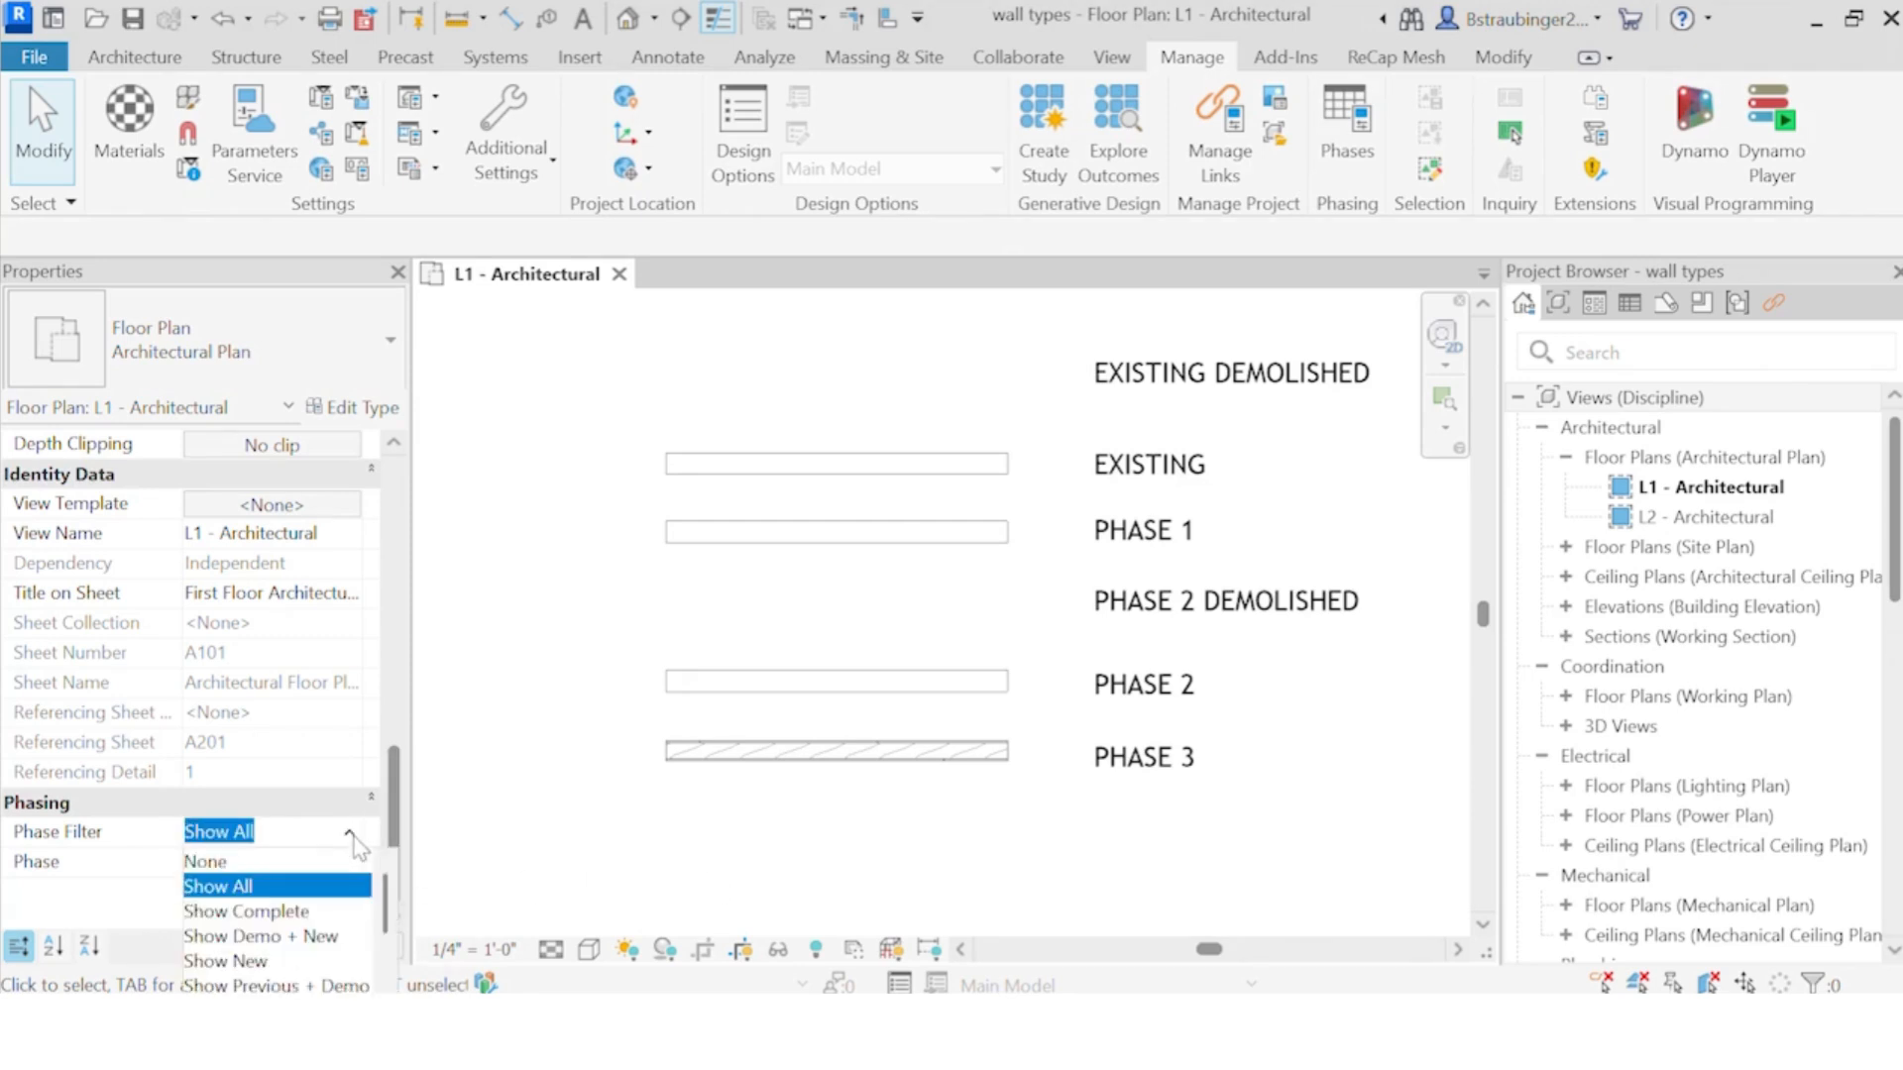
pyautogui.click(236, 862)
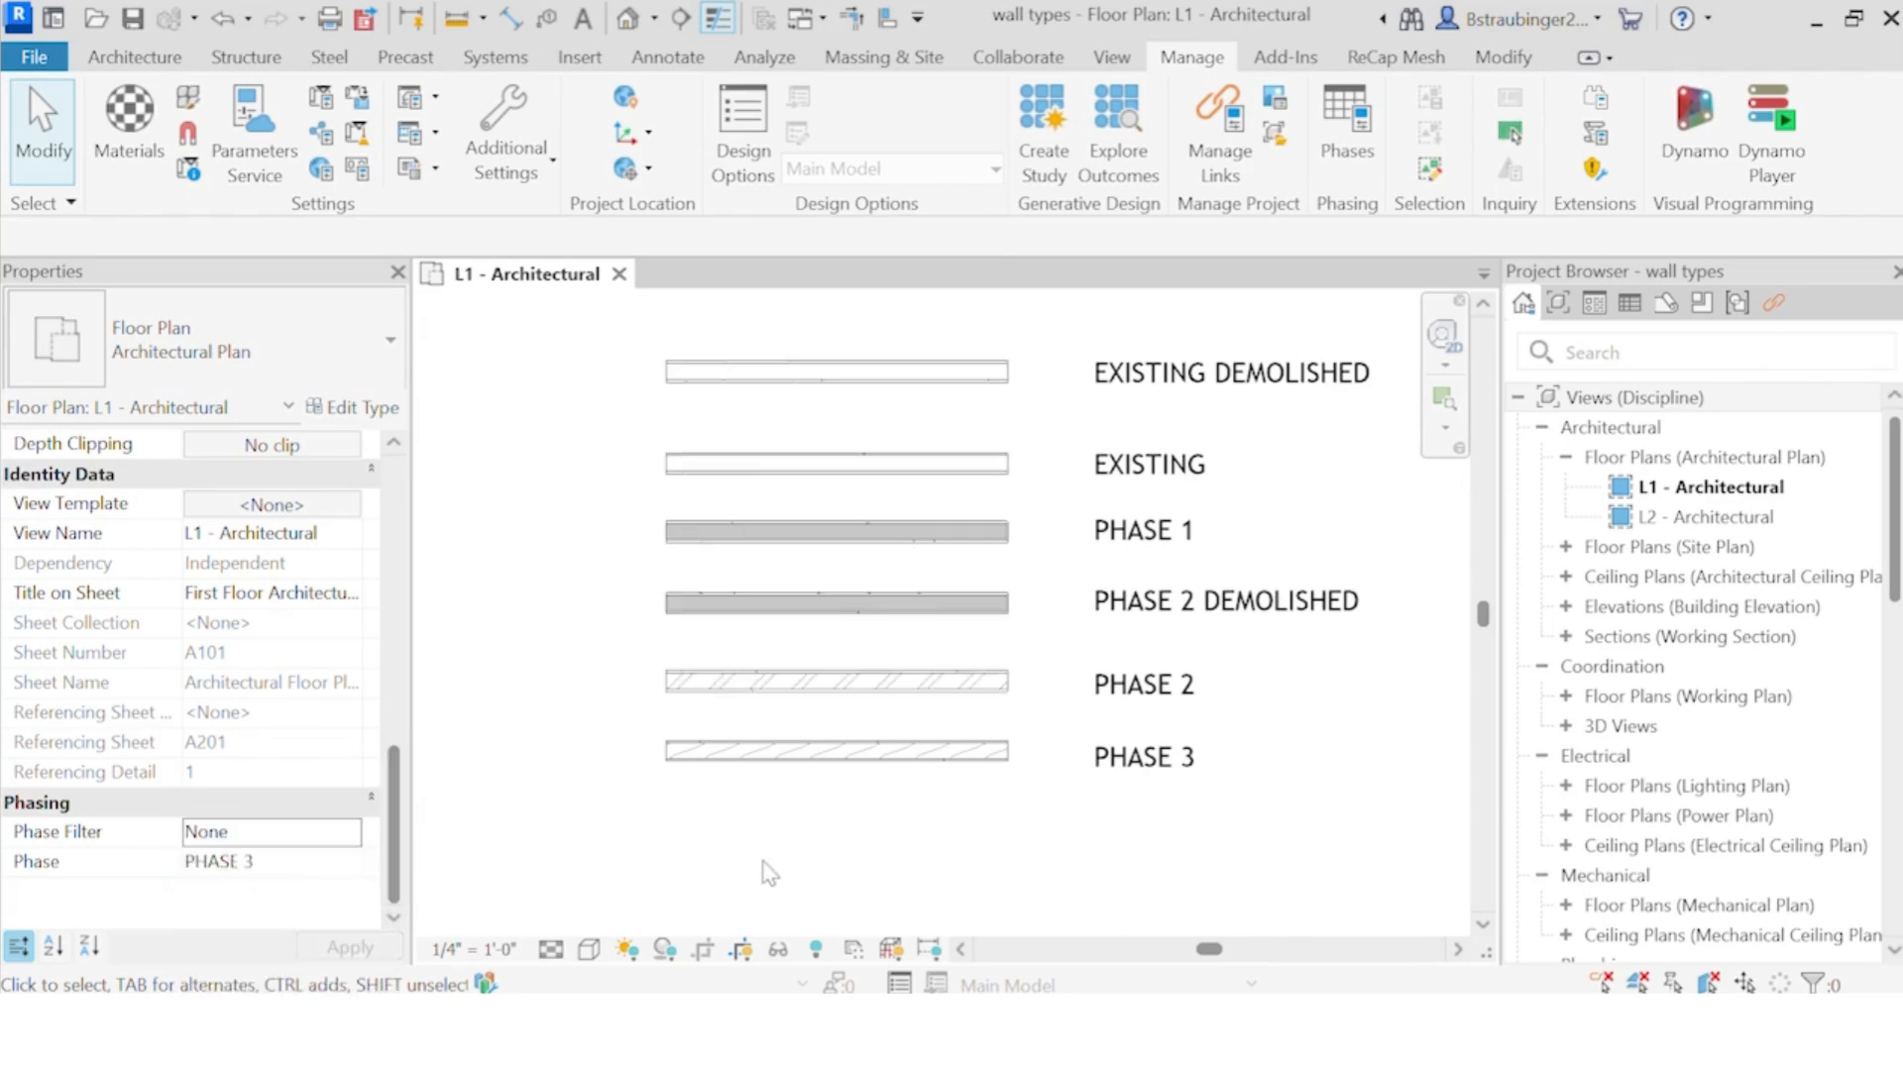
# Step: Check the phasing of the PHASE 2 DEMOLISHED wall and reword its text note to "PHASE 1 CREATED, PHASE 2 DEMOLISHED"
pyautogui.click(885, 616)
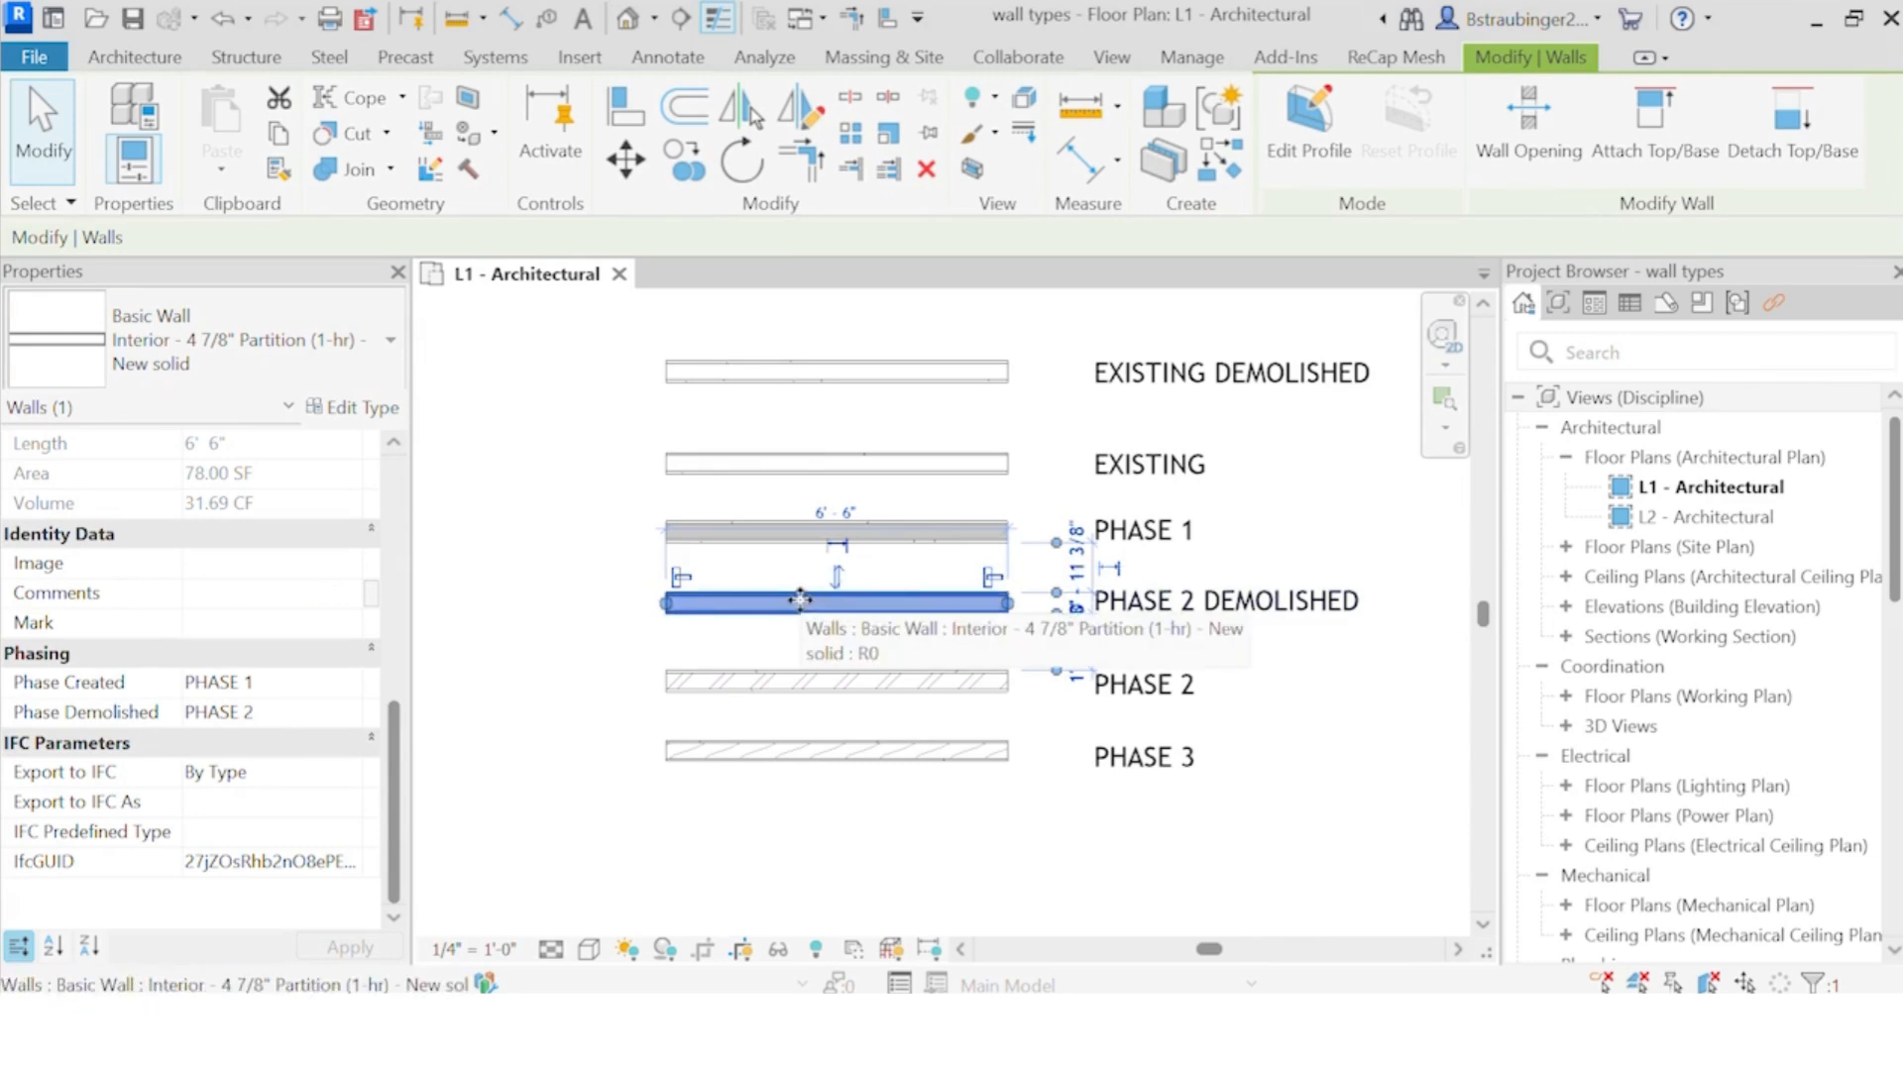
pyautogui.click(1204, 609)
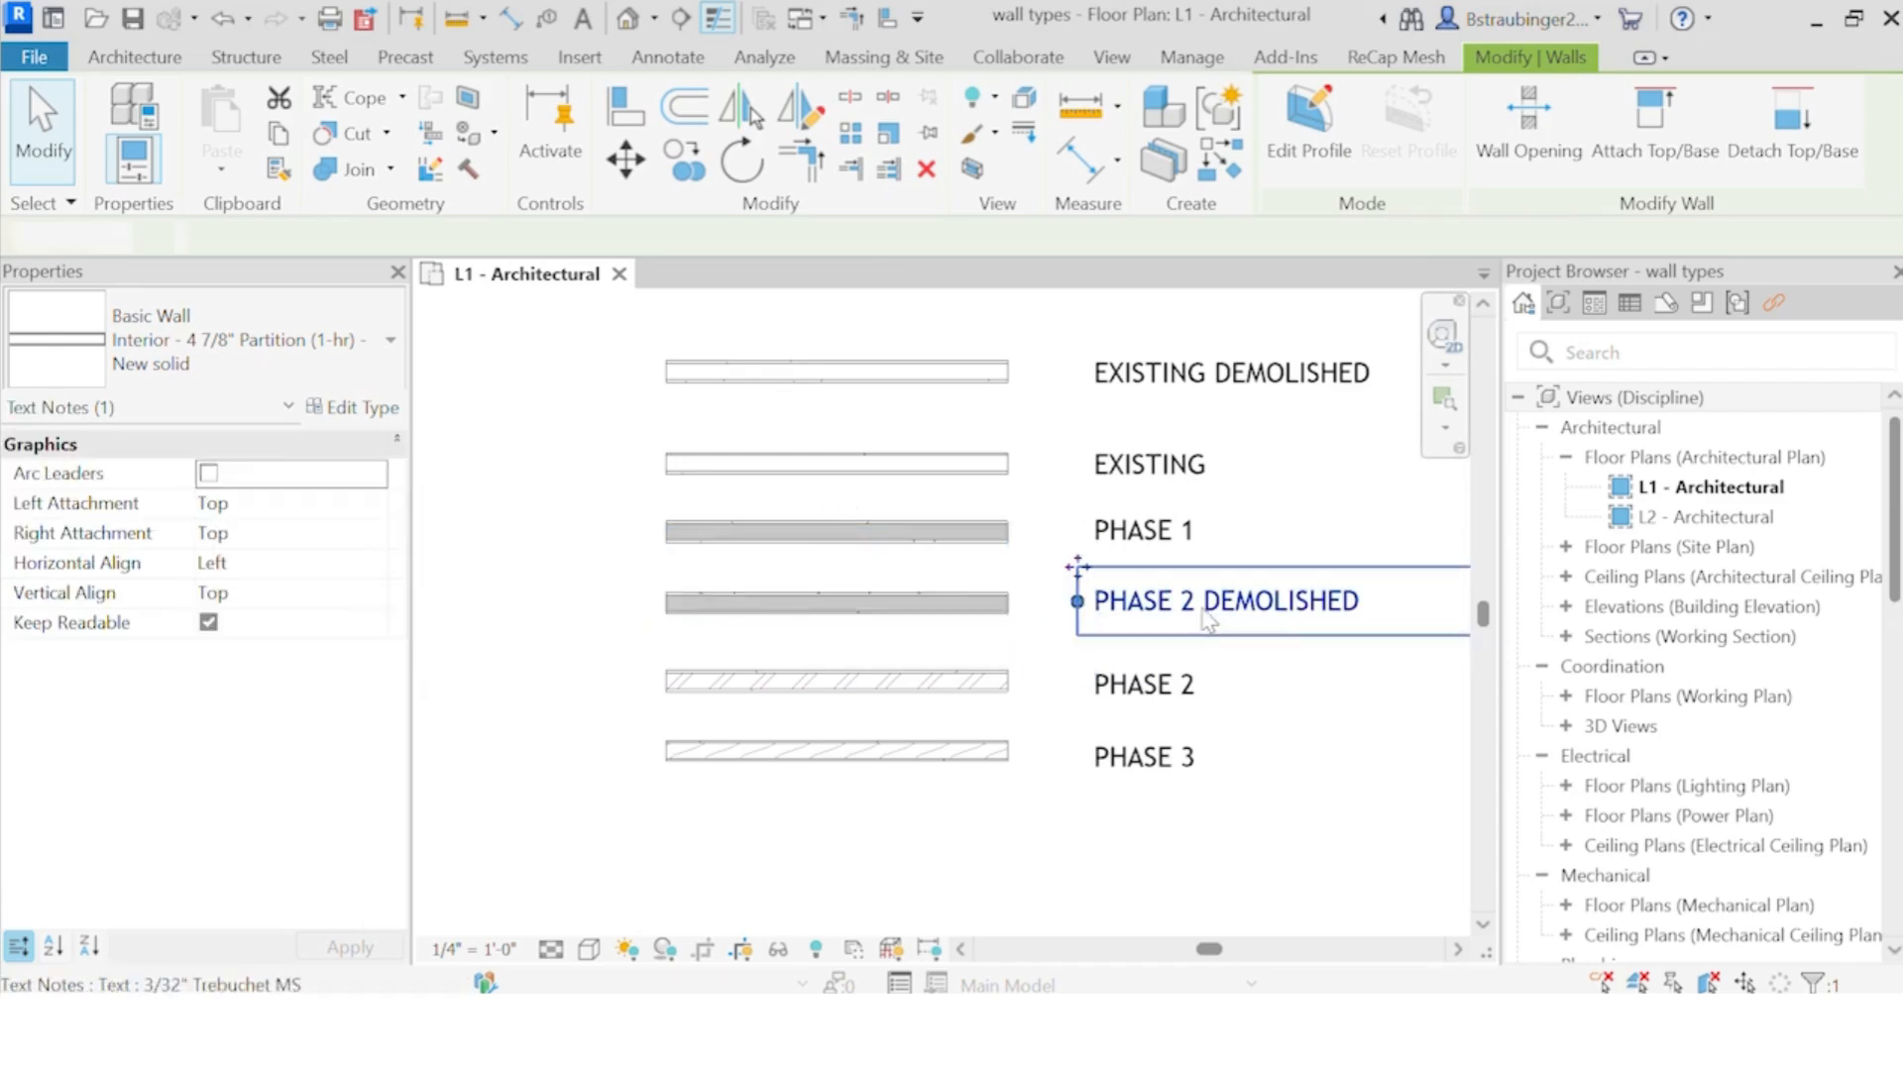
pyautogui.click(1192, 615)
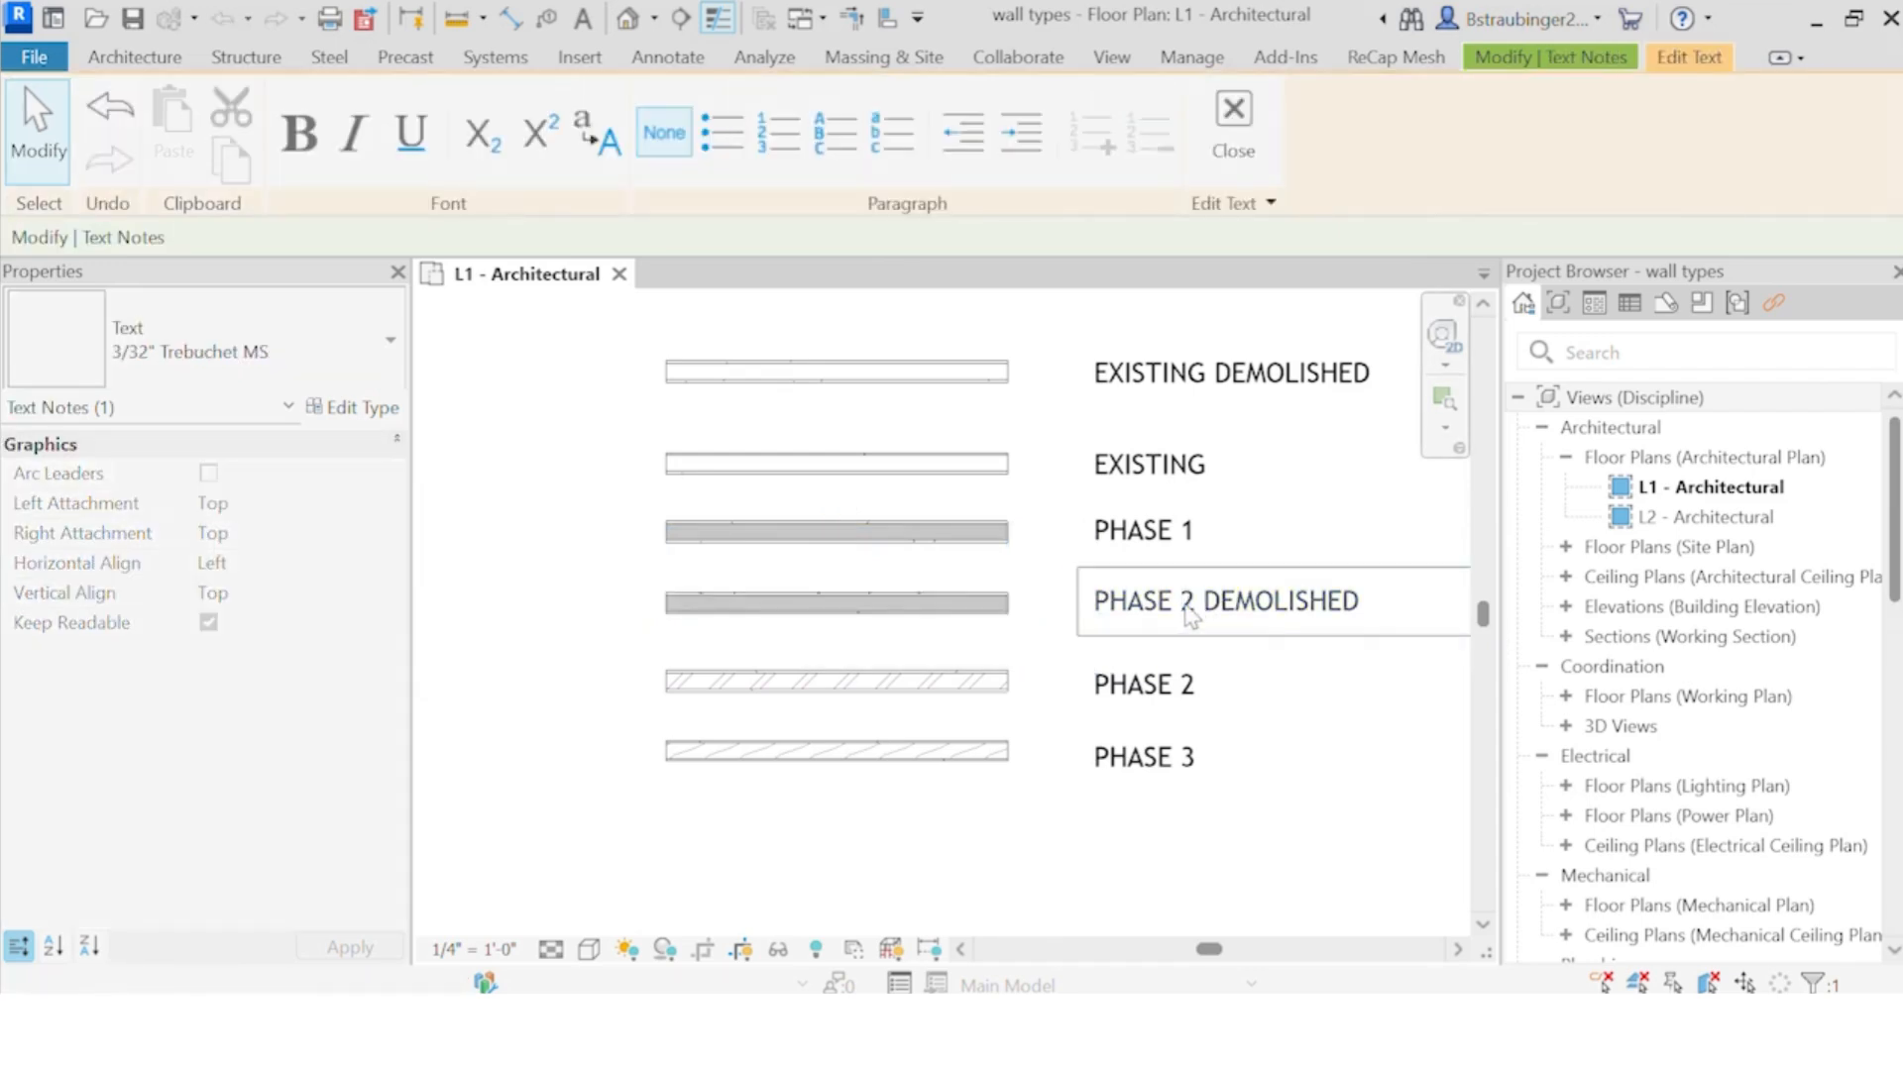
pyautogui.doubleClick(1188, 604)
pyautogui.write('1 CREA')
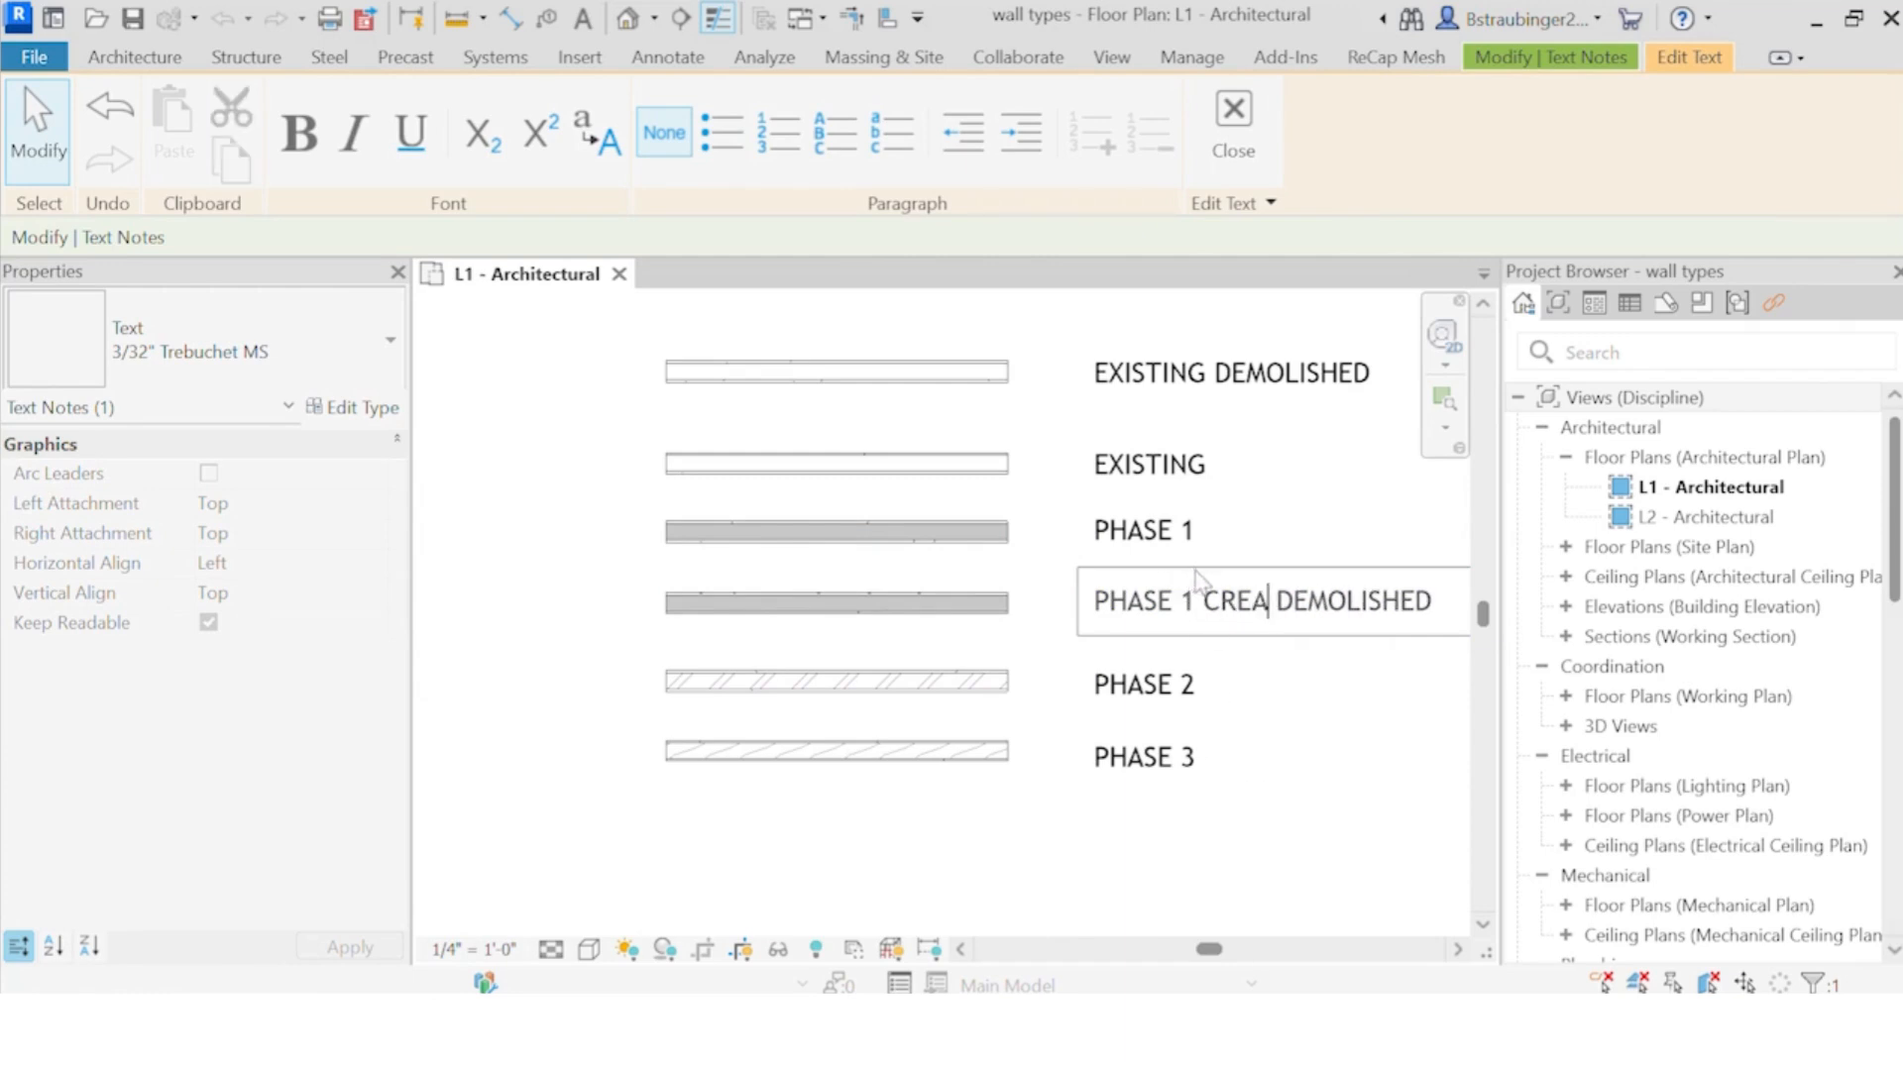
pyautogui.write('TED')
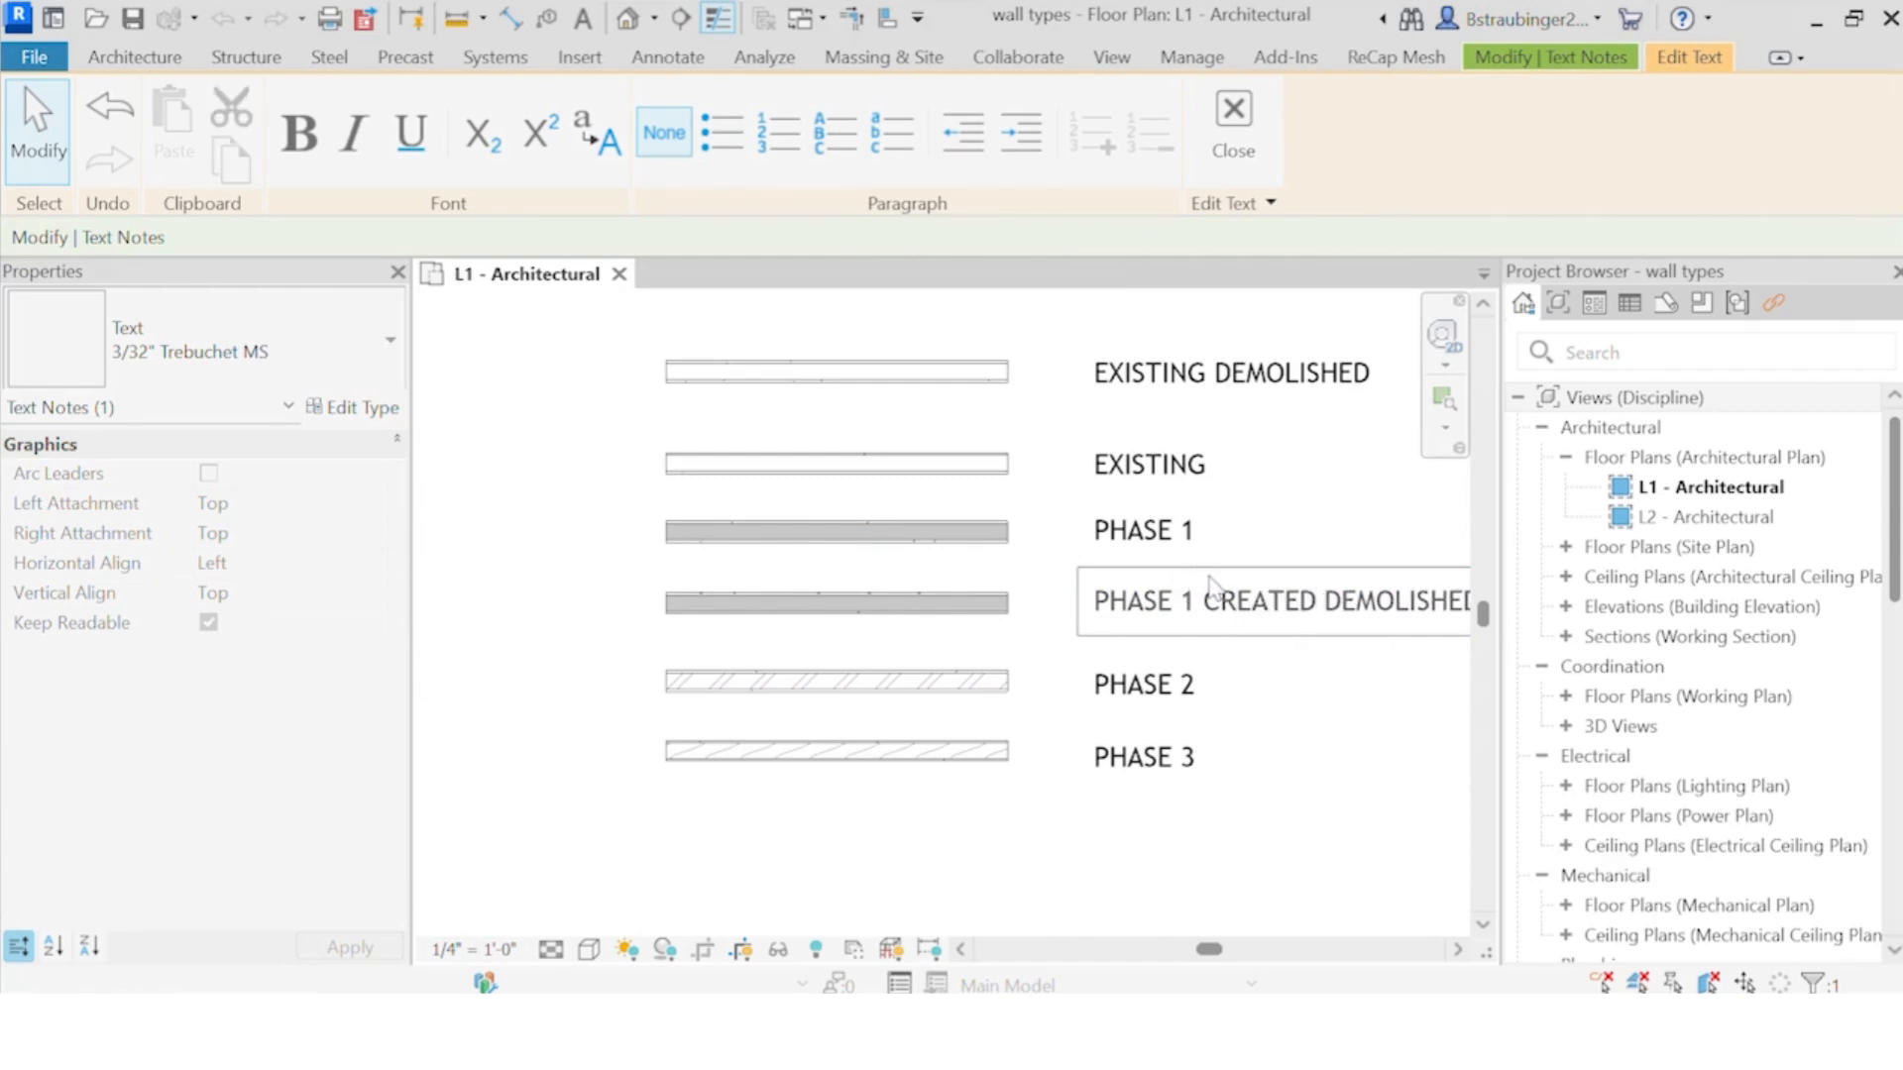
pyautogui.write(',')
pyautogui.write(' PHAS')
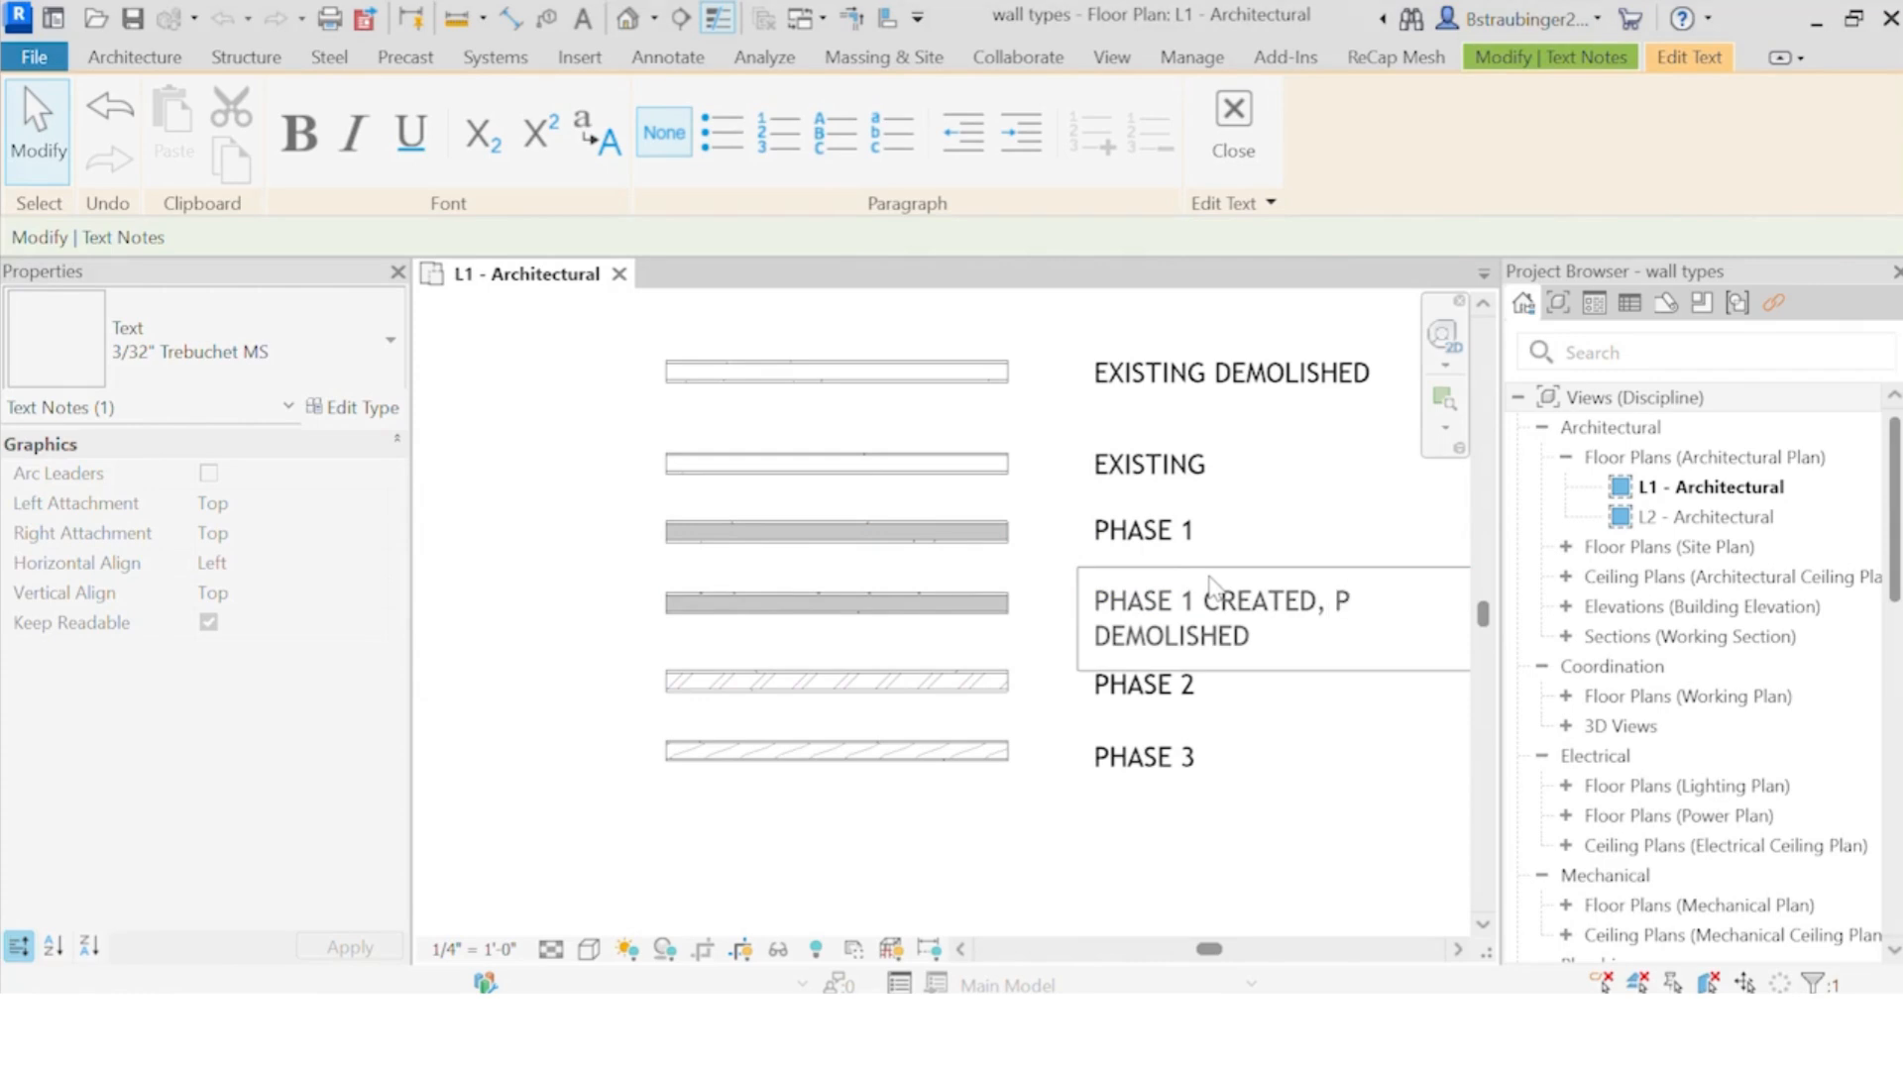
pyautogui.write('E 2')
pyautogui.click(1296, 548)
# Step: Move the two-line PHASE 1 CREATED, PHASE 2 DEMOLISHED note slightly up, clear of the PHASE 2 label
pyautogui.scroll(5, 1252, 713)
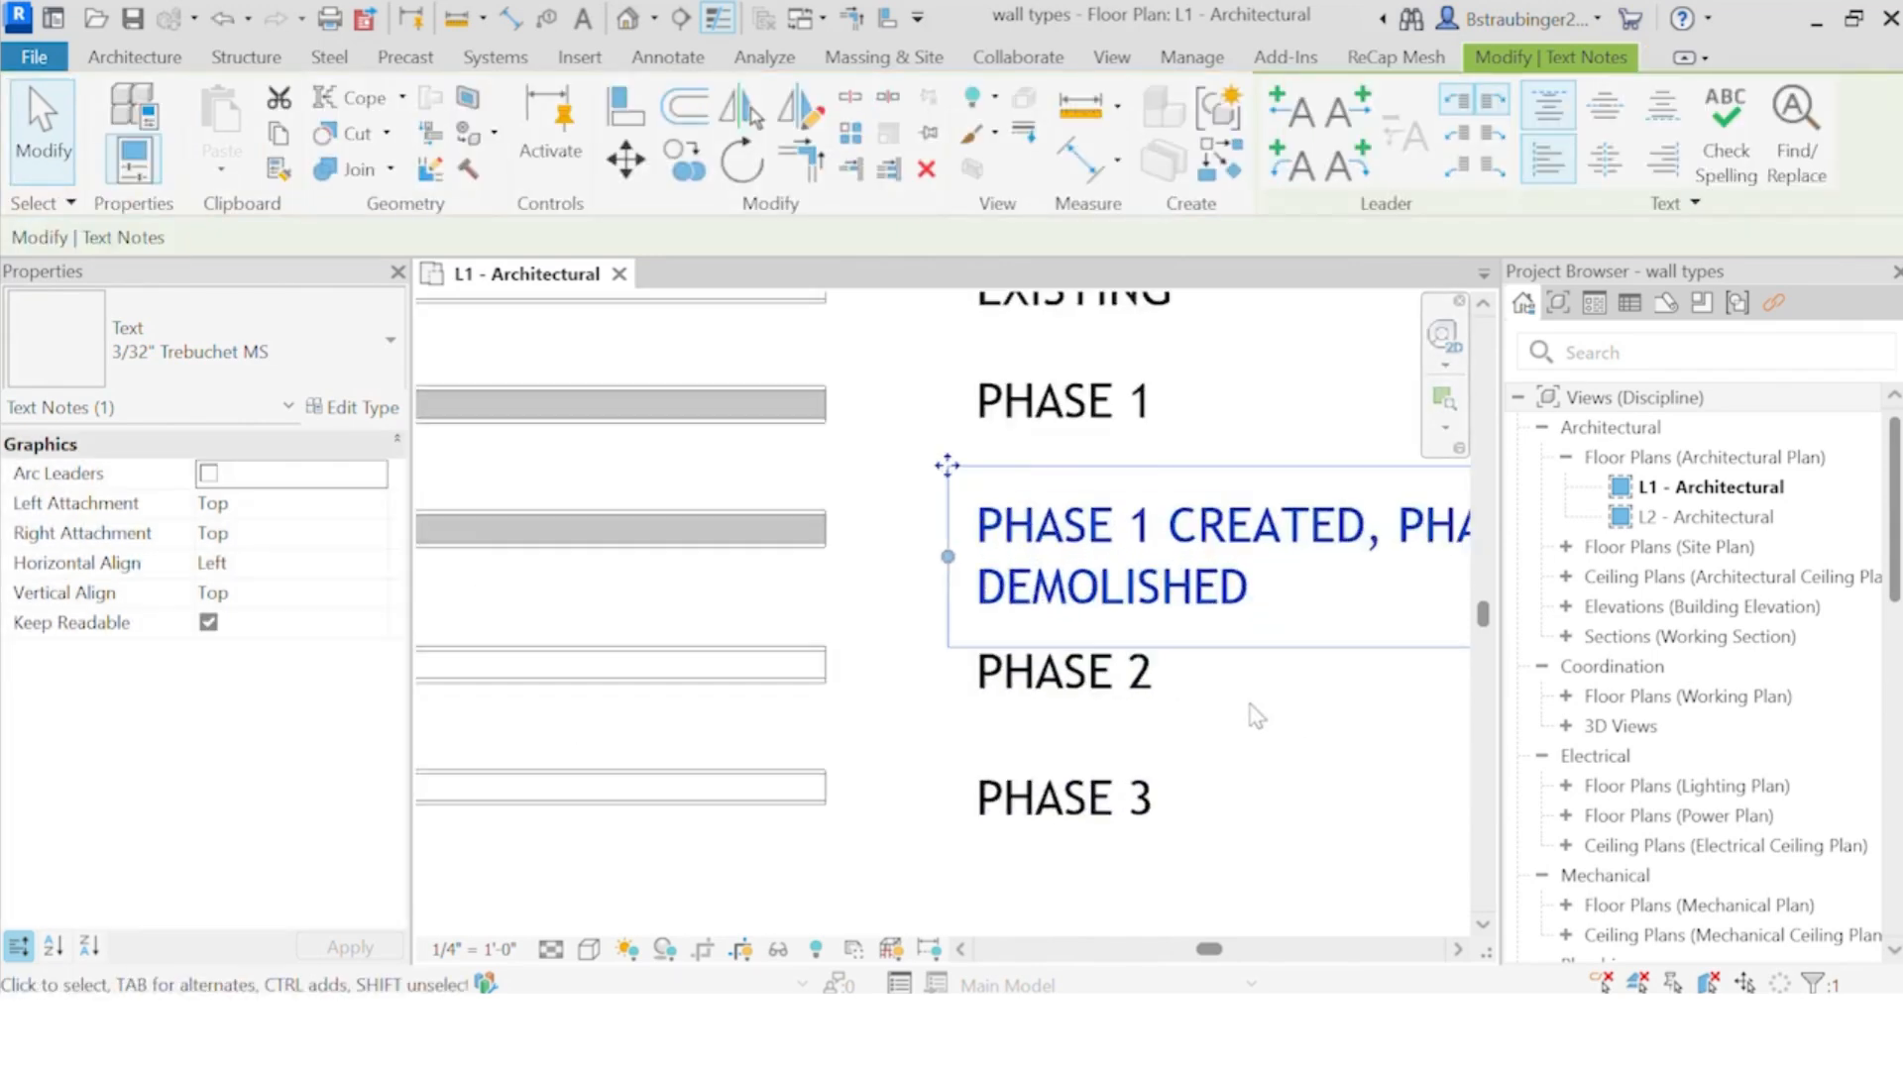
pyautogui.moveTo(1253, 712); pyautogui.dragTo(1061, 736, button='middle')
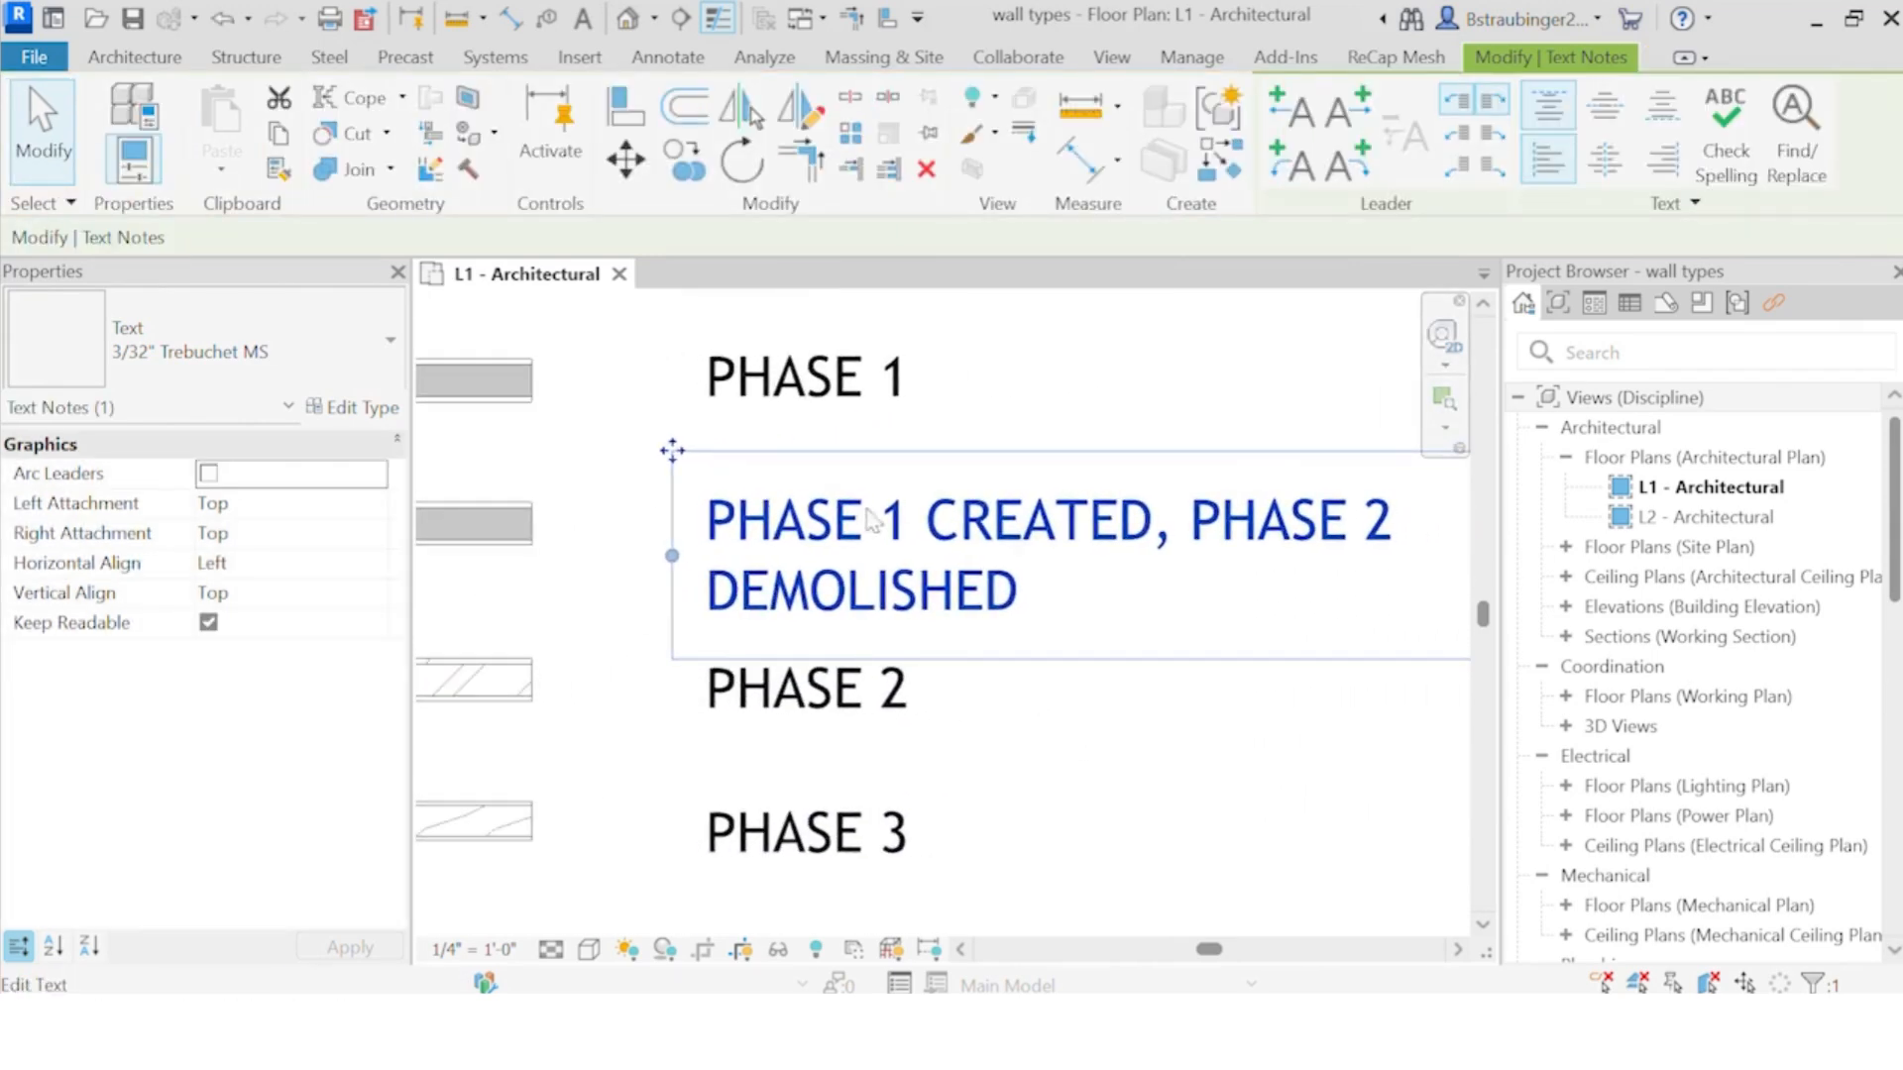
pyautogui.moveTo(673, 450); pyautogui.dragTo(666, 423)
pyautogui.click(1152, 745)
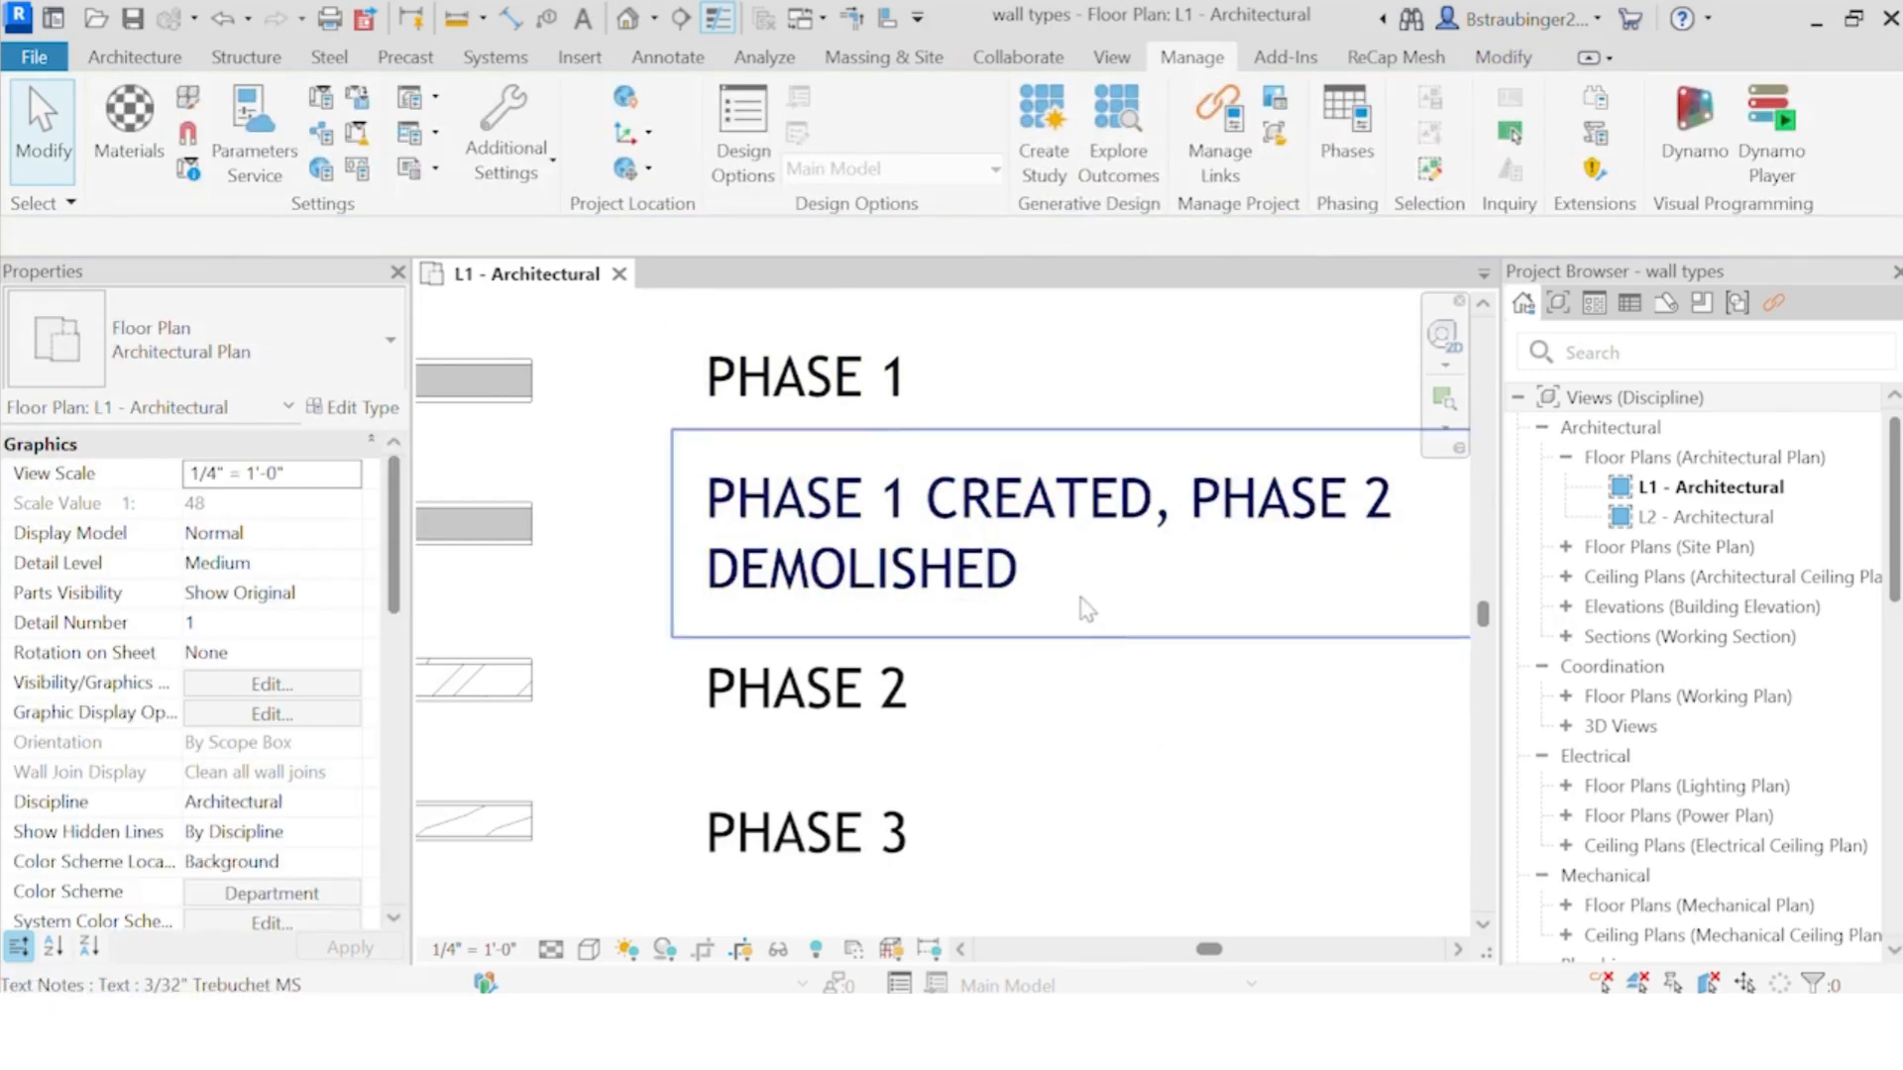
pyautogui.scroll(-5, 1100, 595)
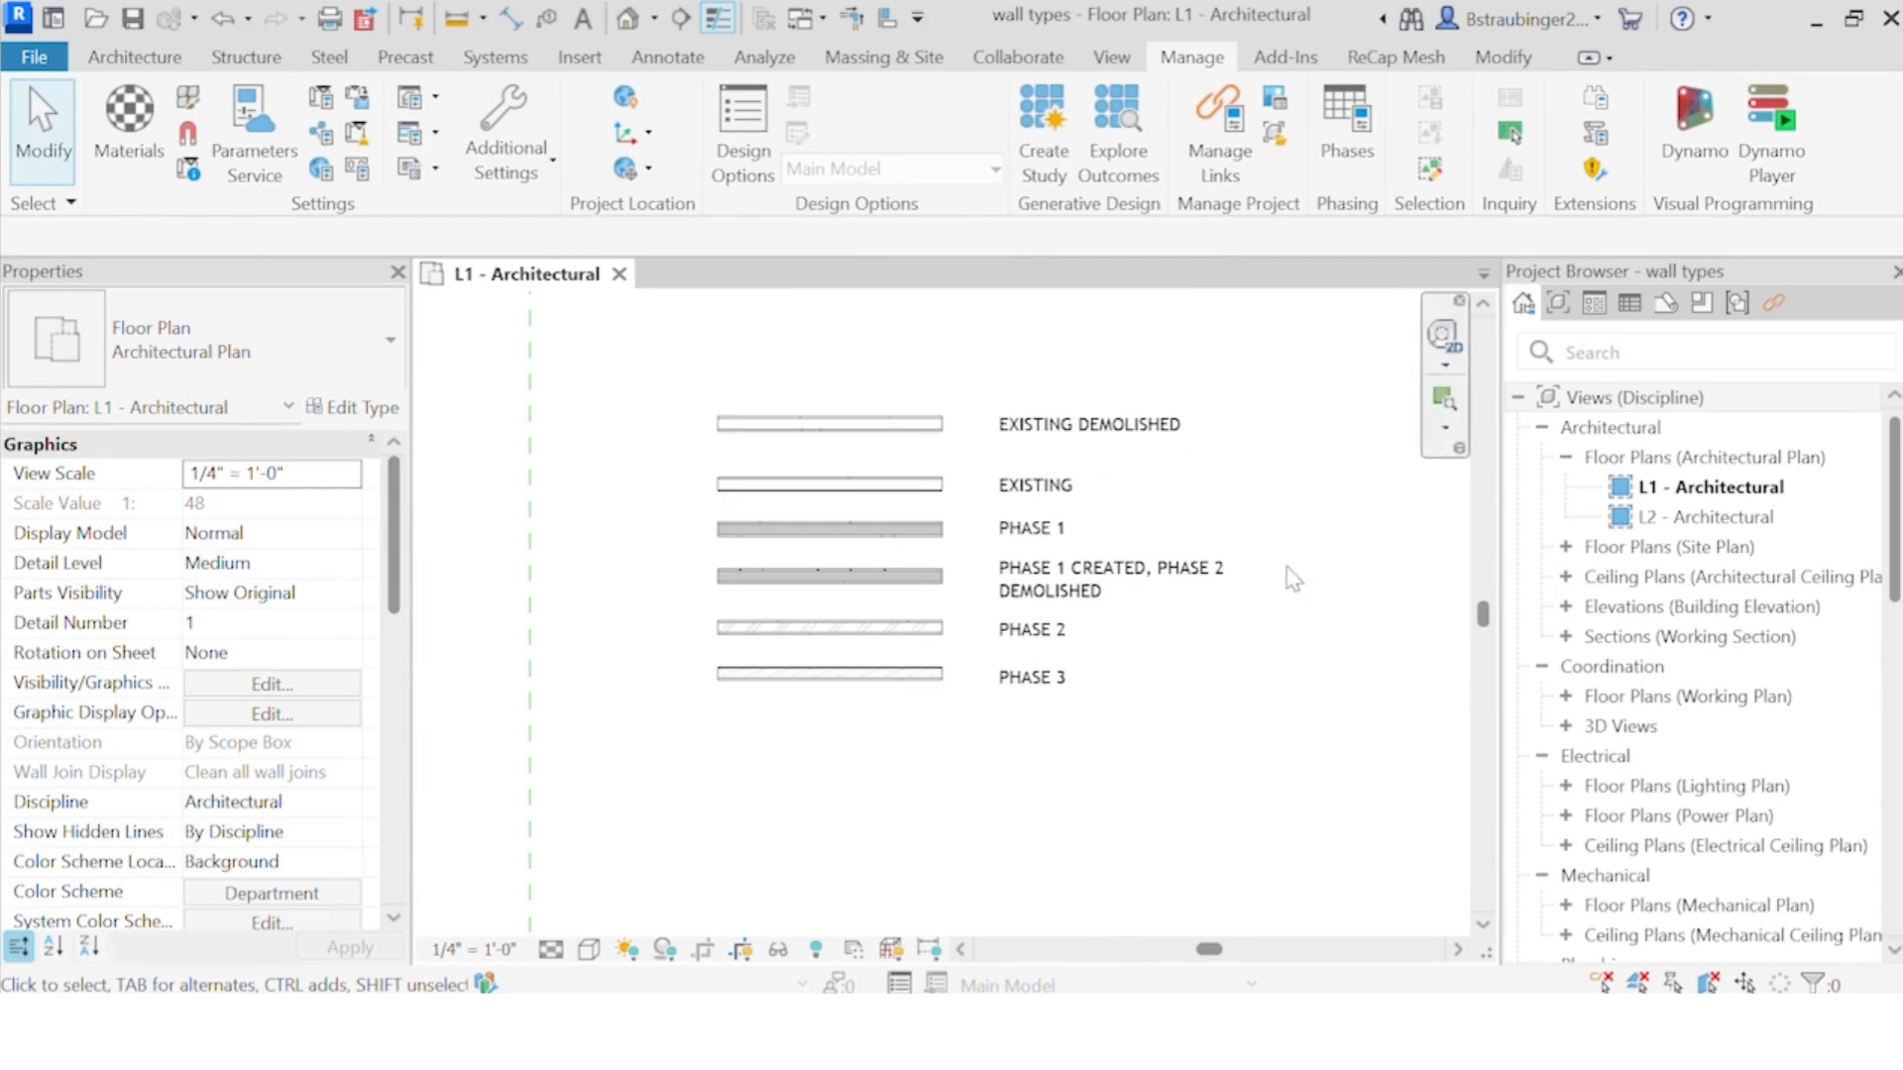
# Step: Set the L1 - Architectural view's phase to PHASE 2 with the None filter, and check the PHASE 3 wall's phasing properties
pyautogui.moveTo(396, 515); pyautogui.dragTo(382, 832)
pyautogui.click(324, 861)
pyautogui.click(325, 862)
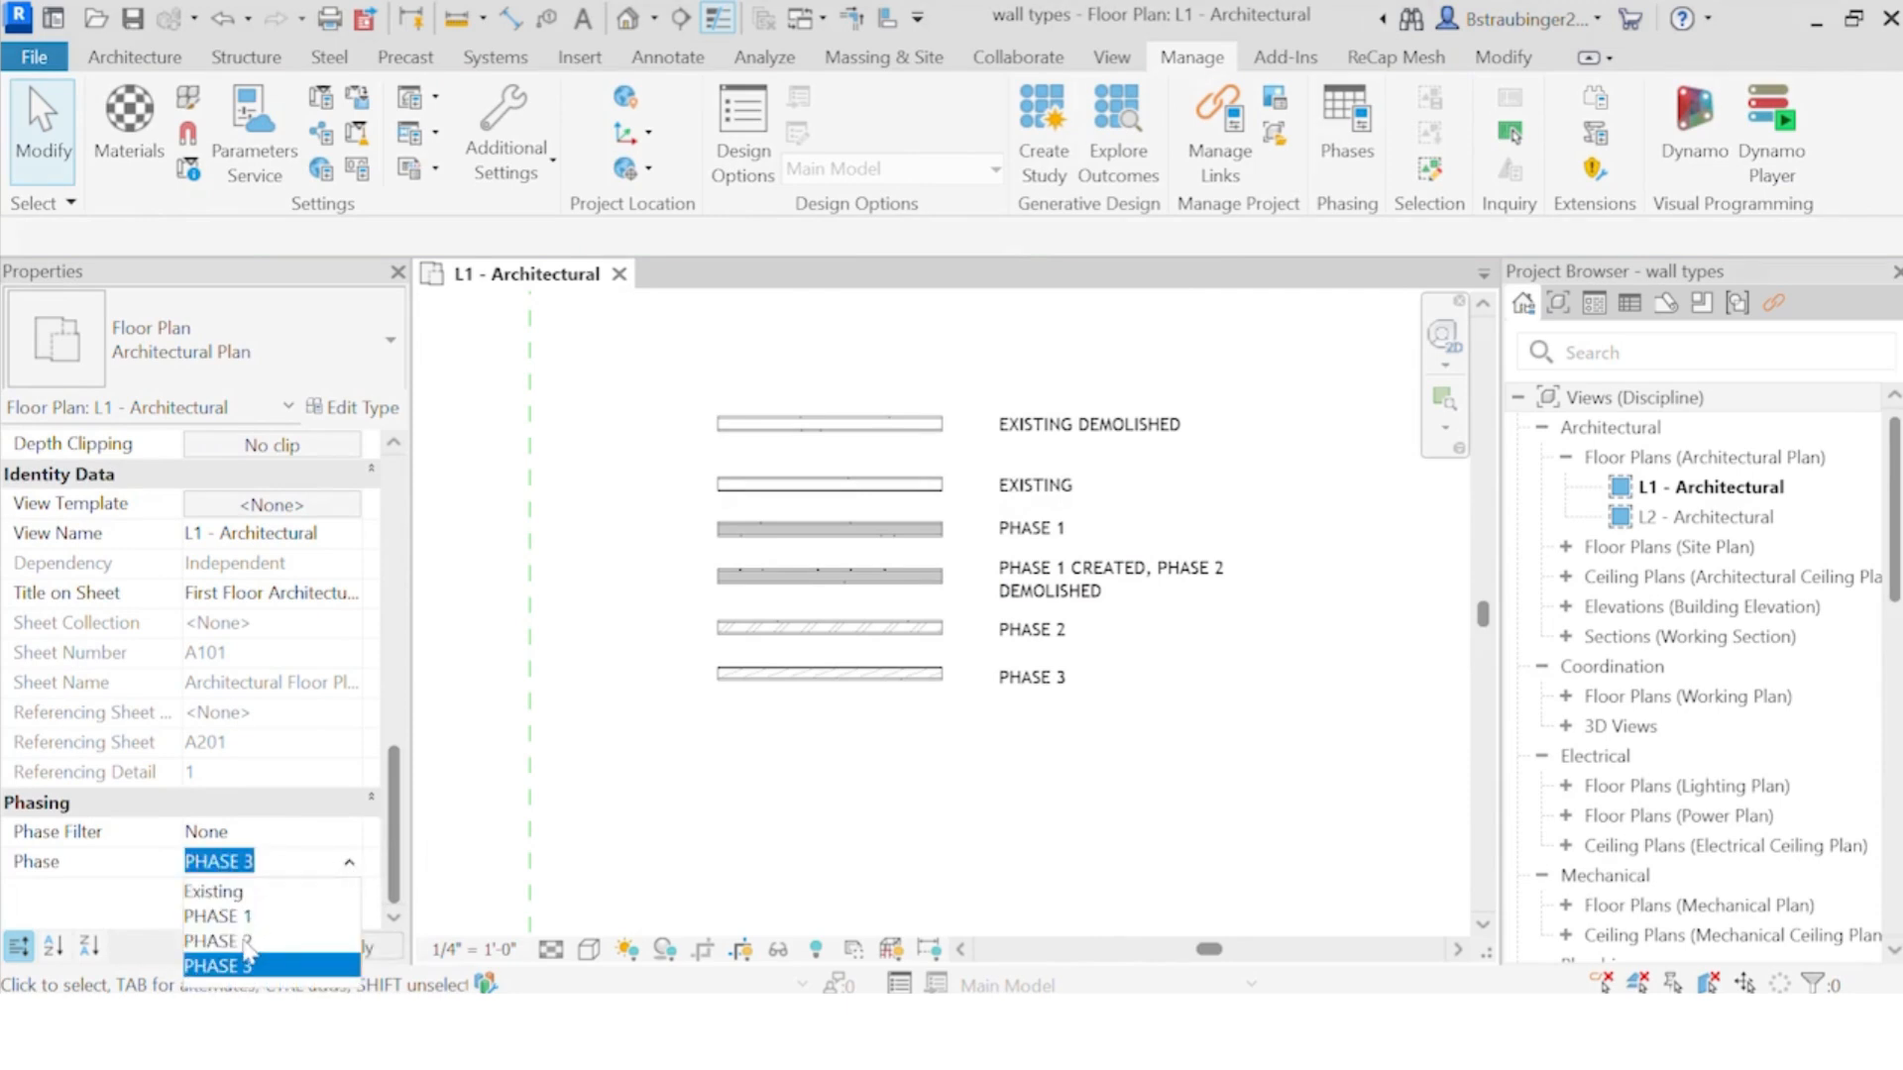
pyautogui.click(243, 940)
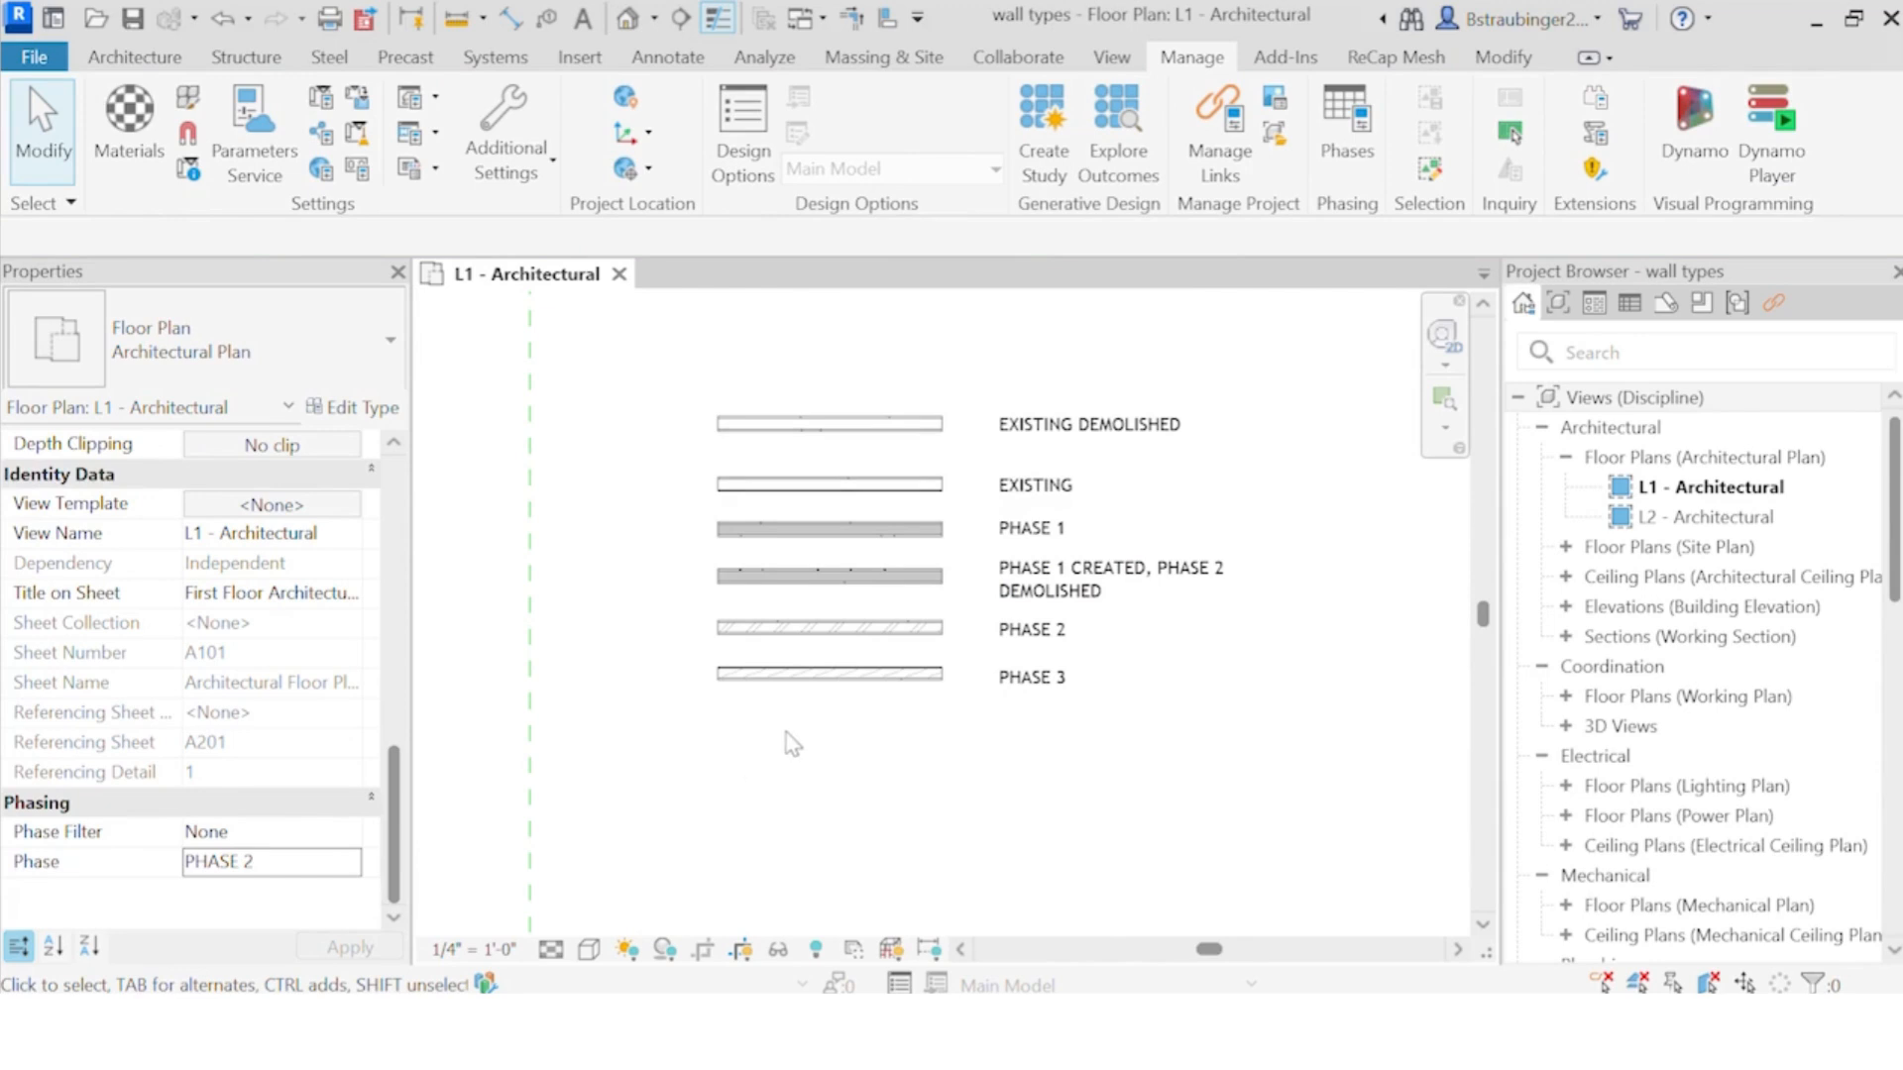
pyautogui.click(793, 676)
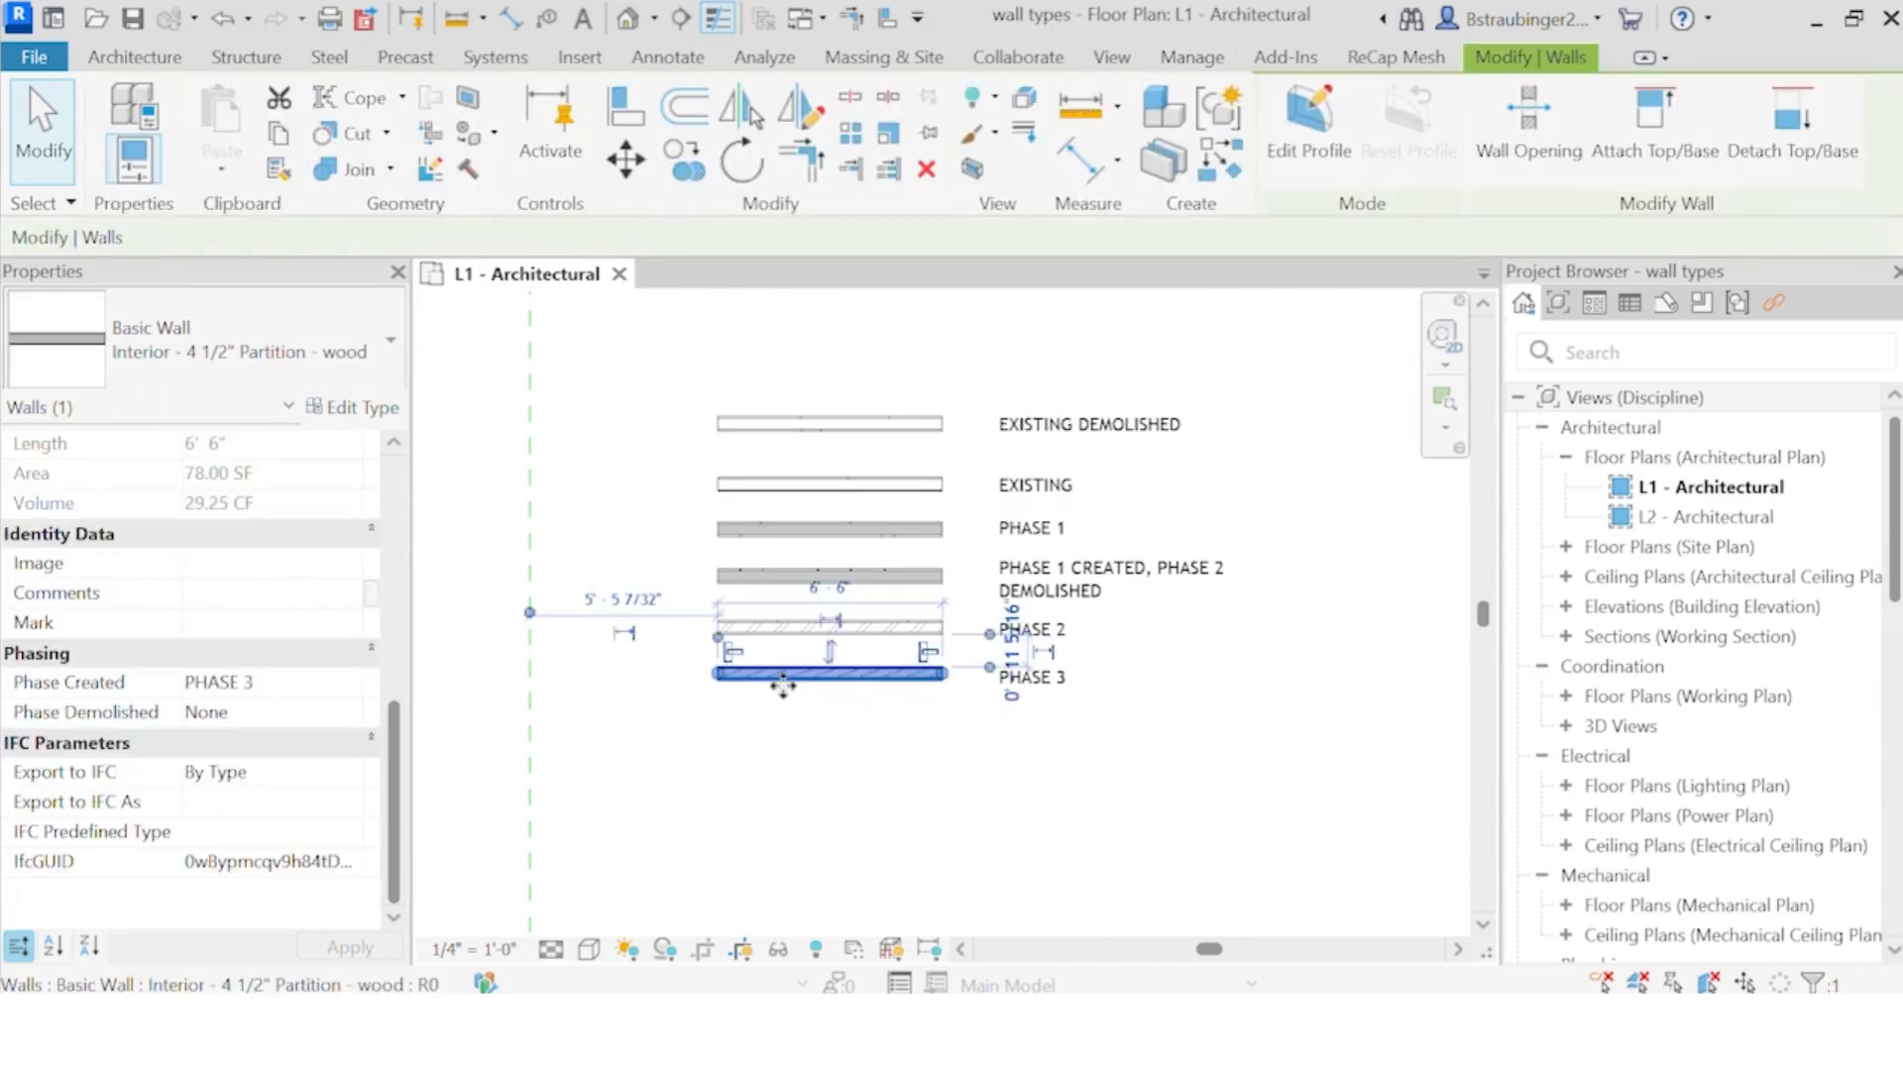
pyautogui.click(754, 734)
# Step: Set the PHASE 2 view's phase filter to Show Complete
pyautogui.moveTo(401, 705); pyautogui.dragTo(394, 798)
pyautogui.click(349, 832)
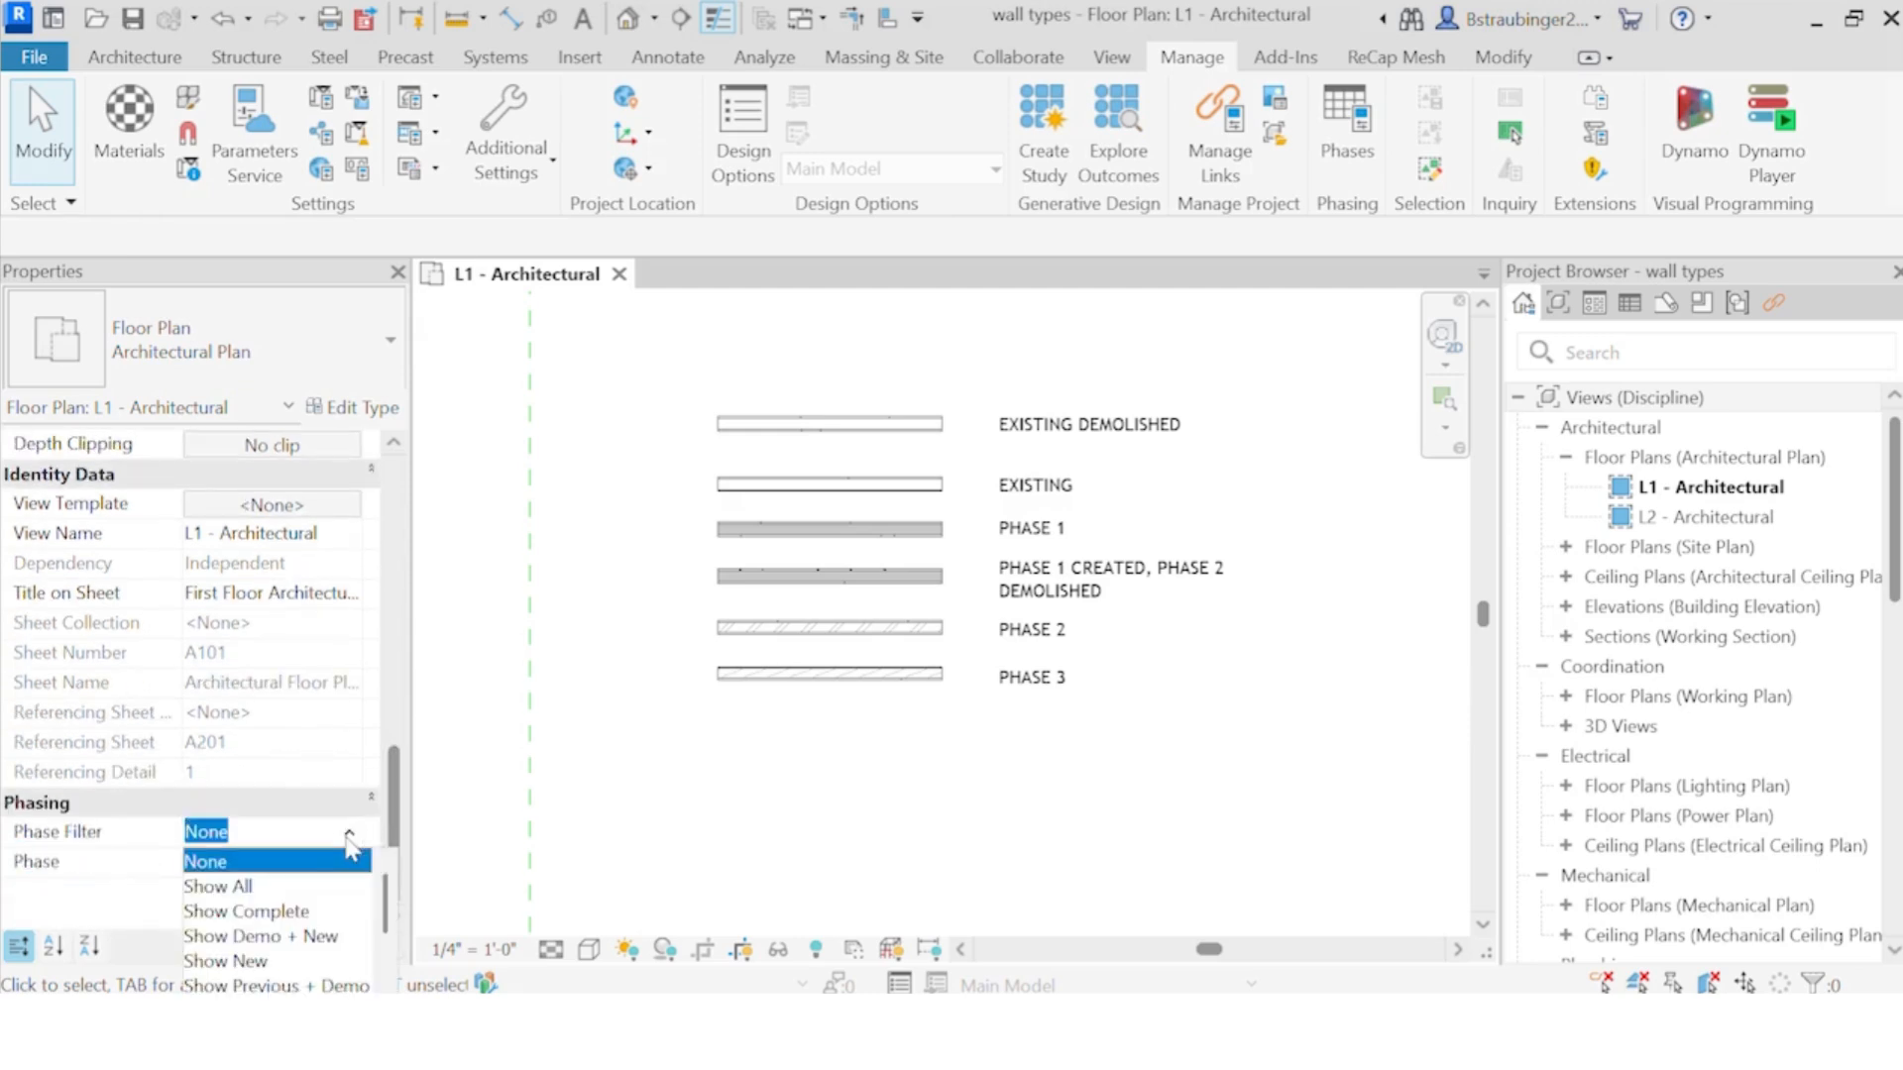
pyautogui.click(268, 912)
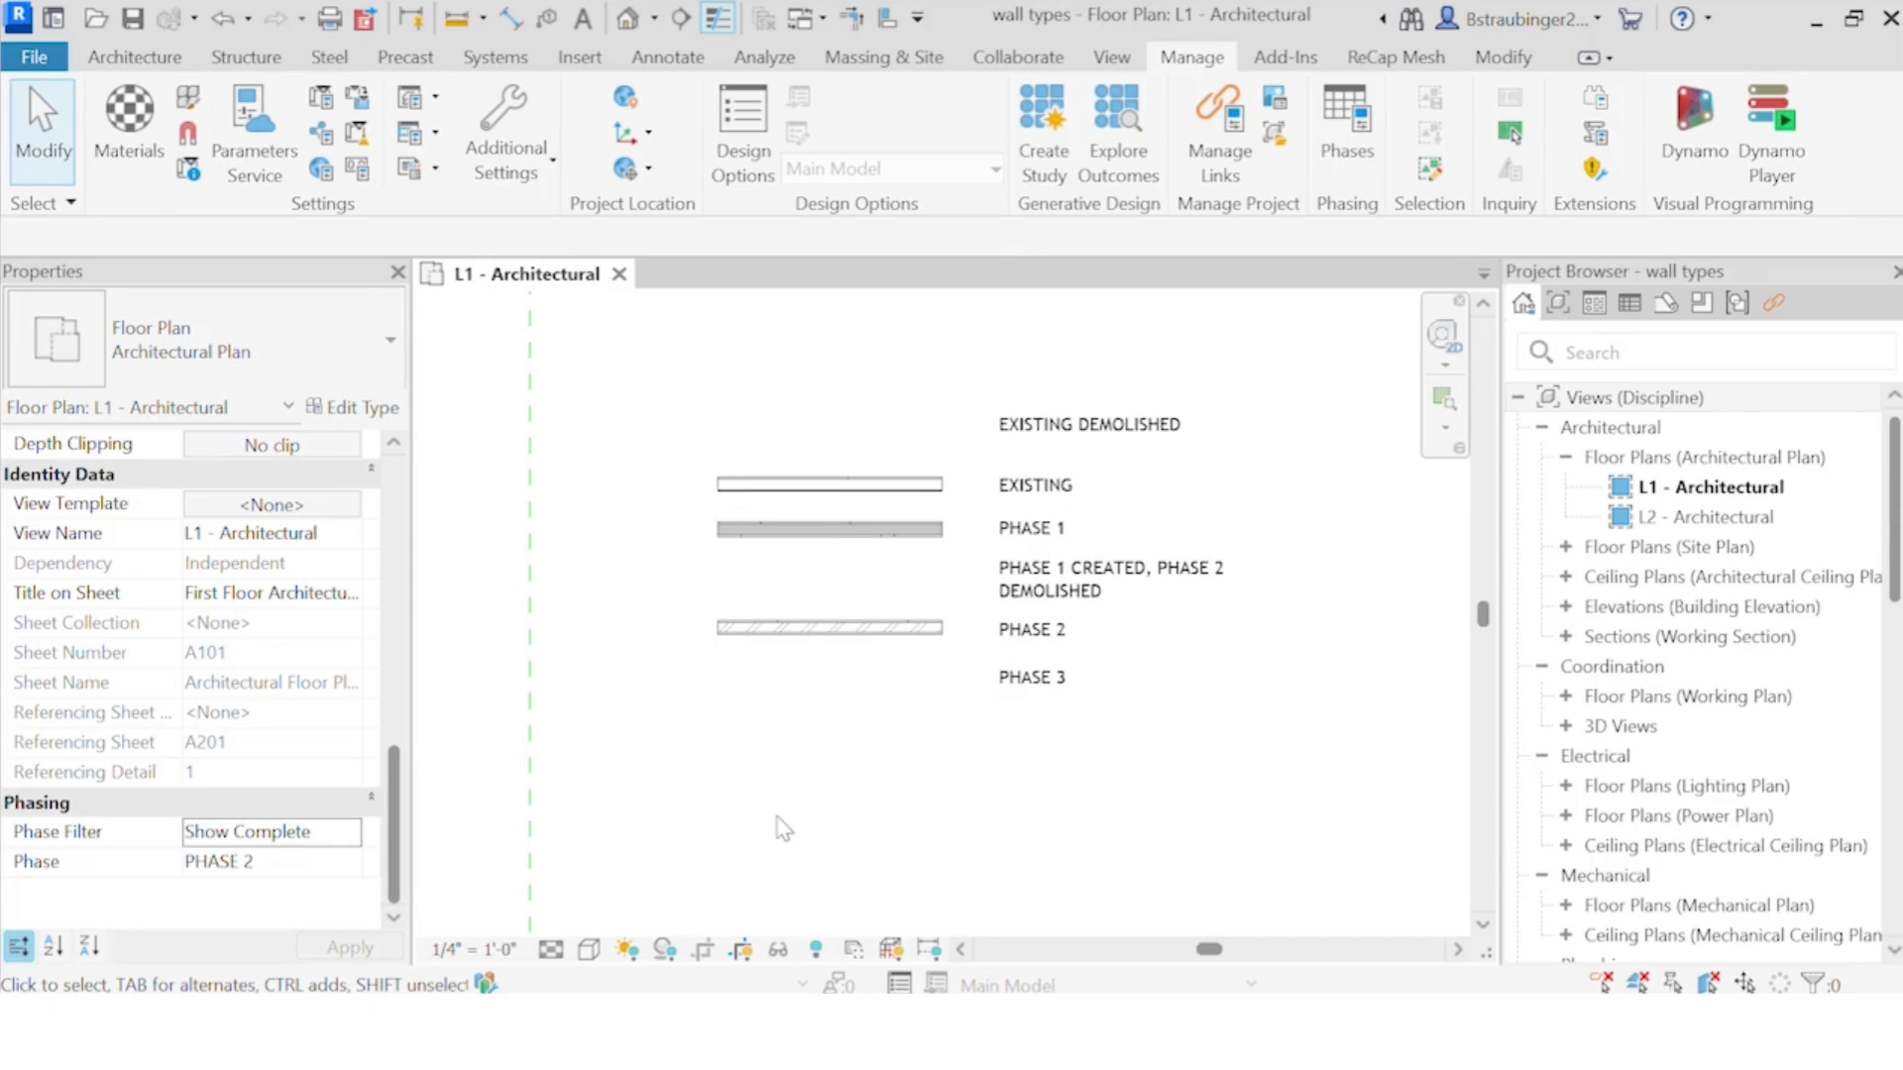
# Step: Set the L1 - Architectural view's phase to Existing, keeping the Show Complete filter
pyautogui.click(349, 869)
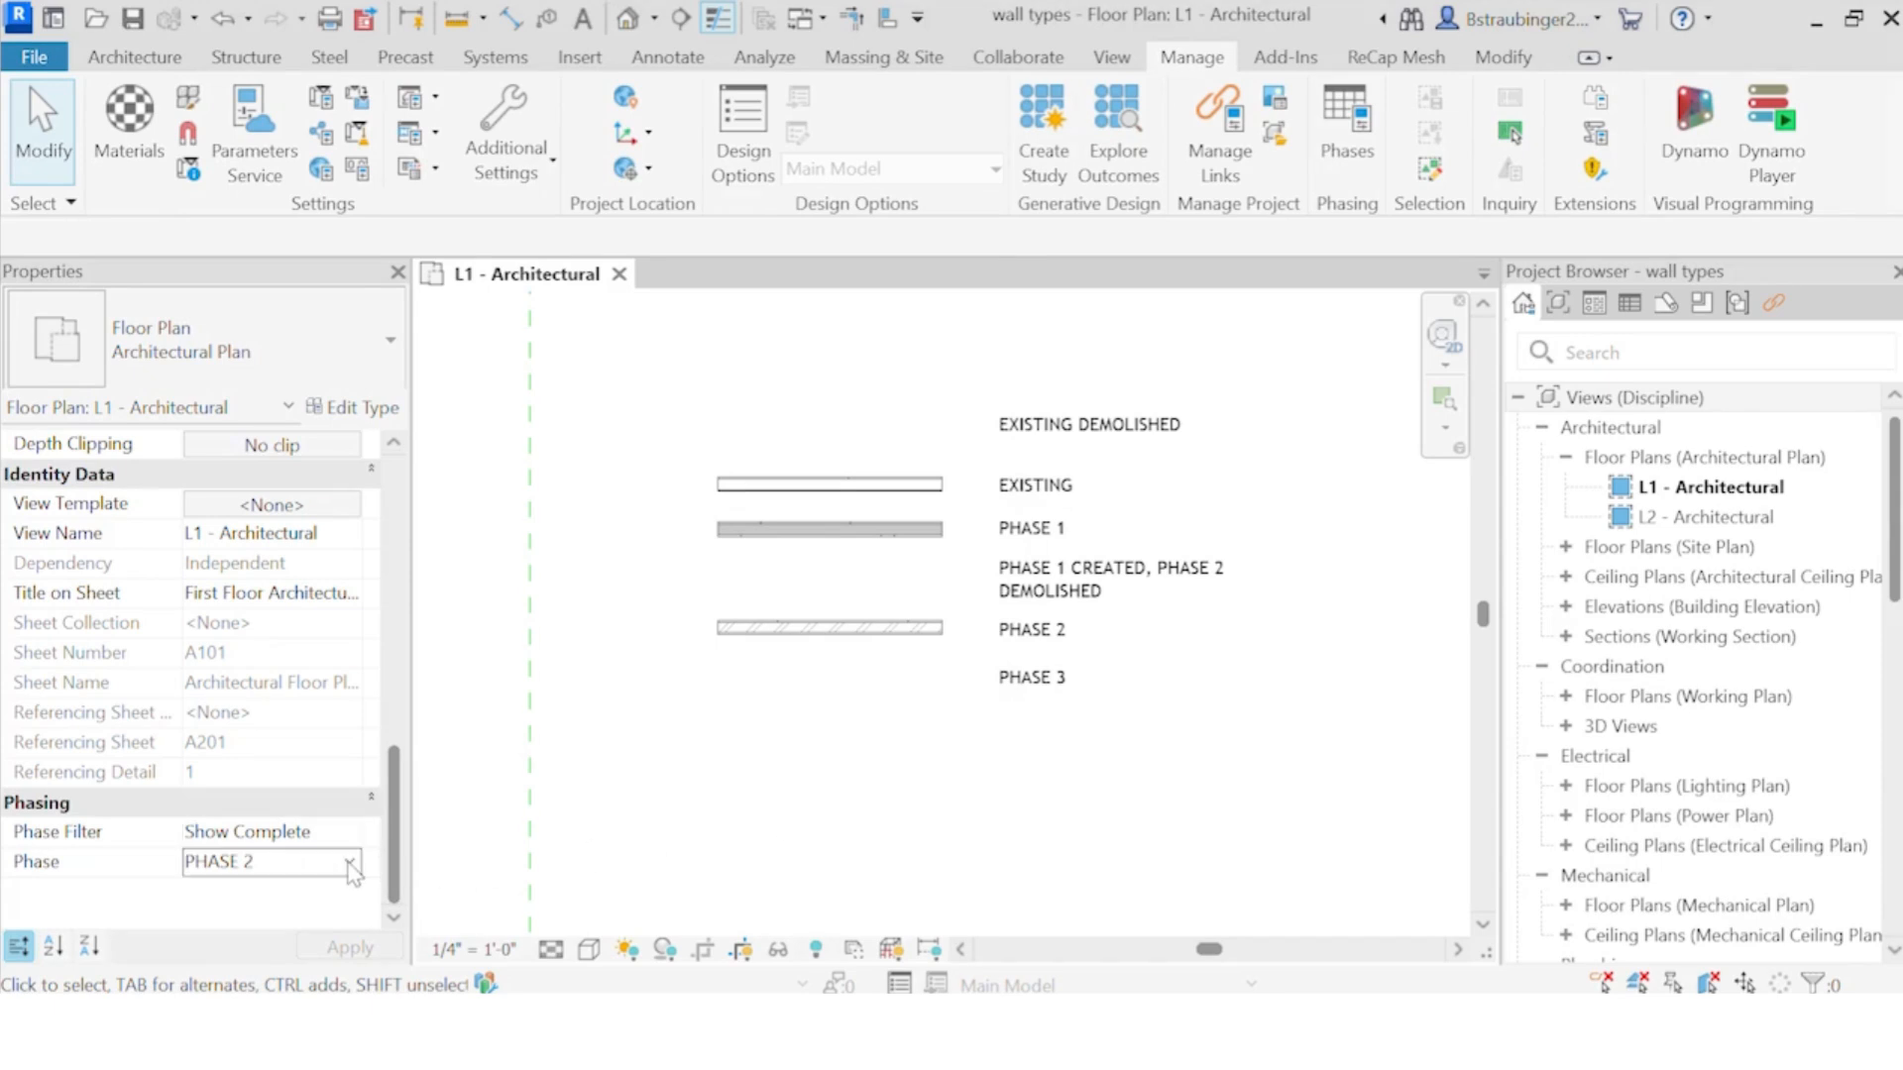
pyautogui.click(351, 865)
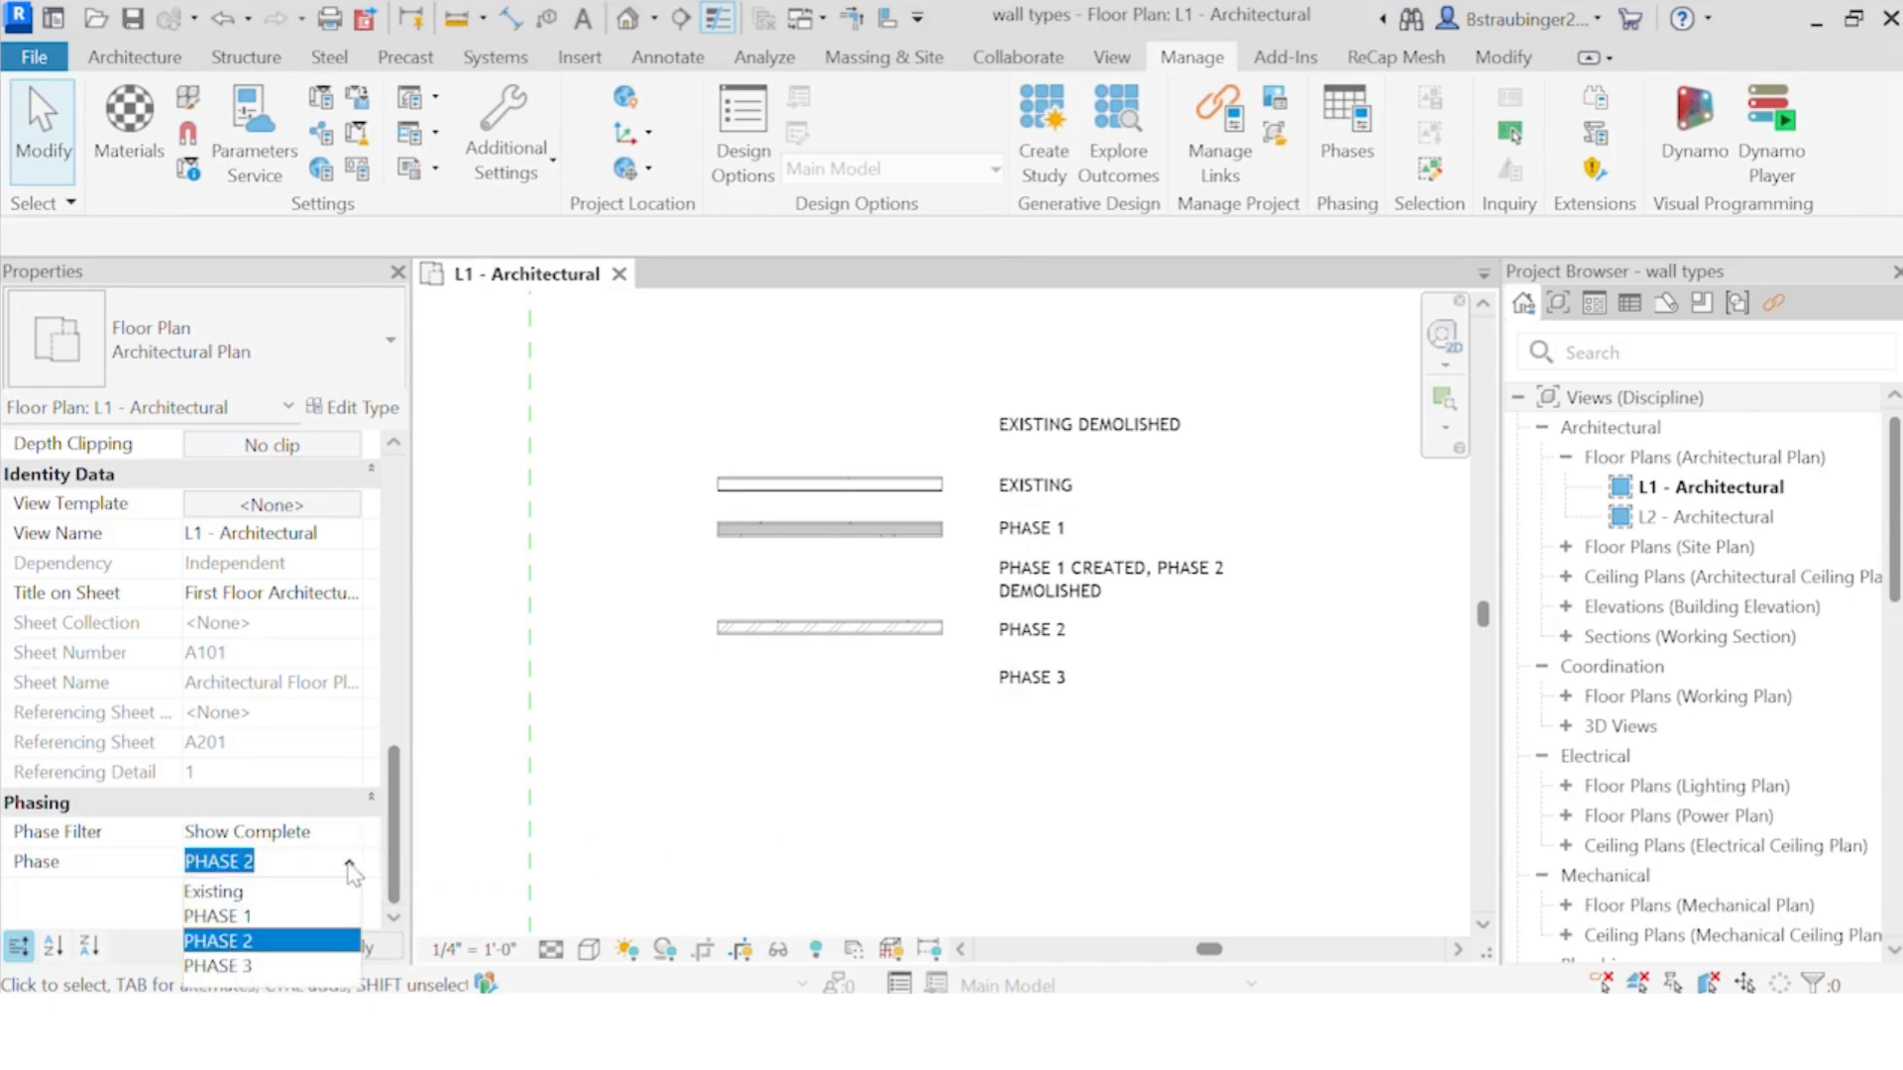
pyautogui.click(237, 893)
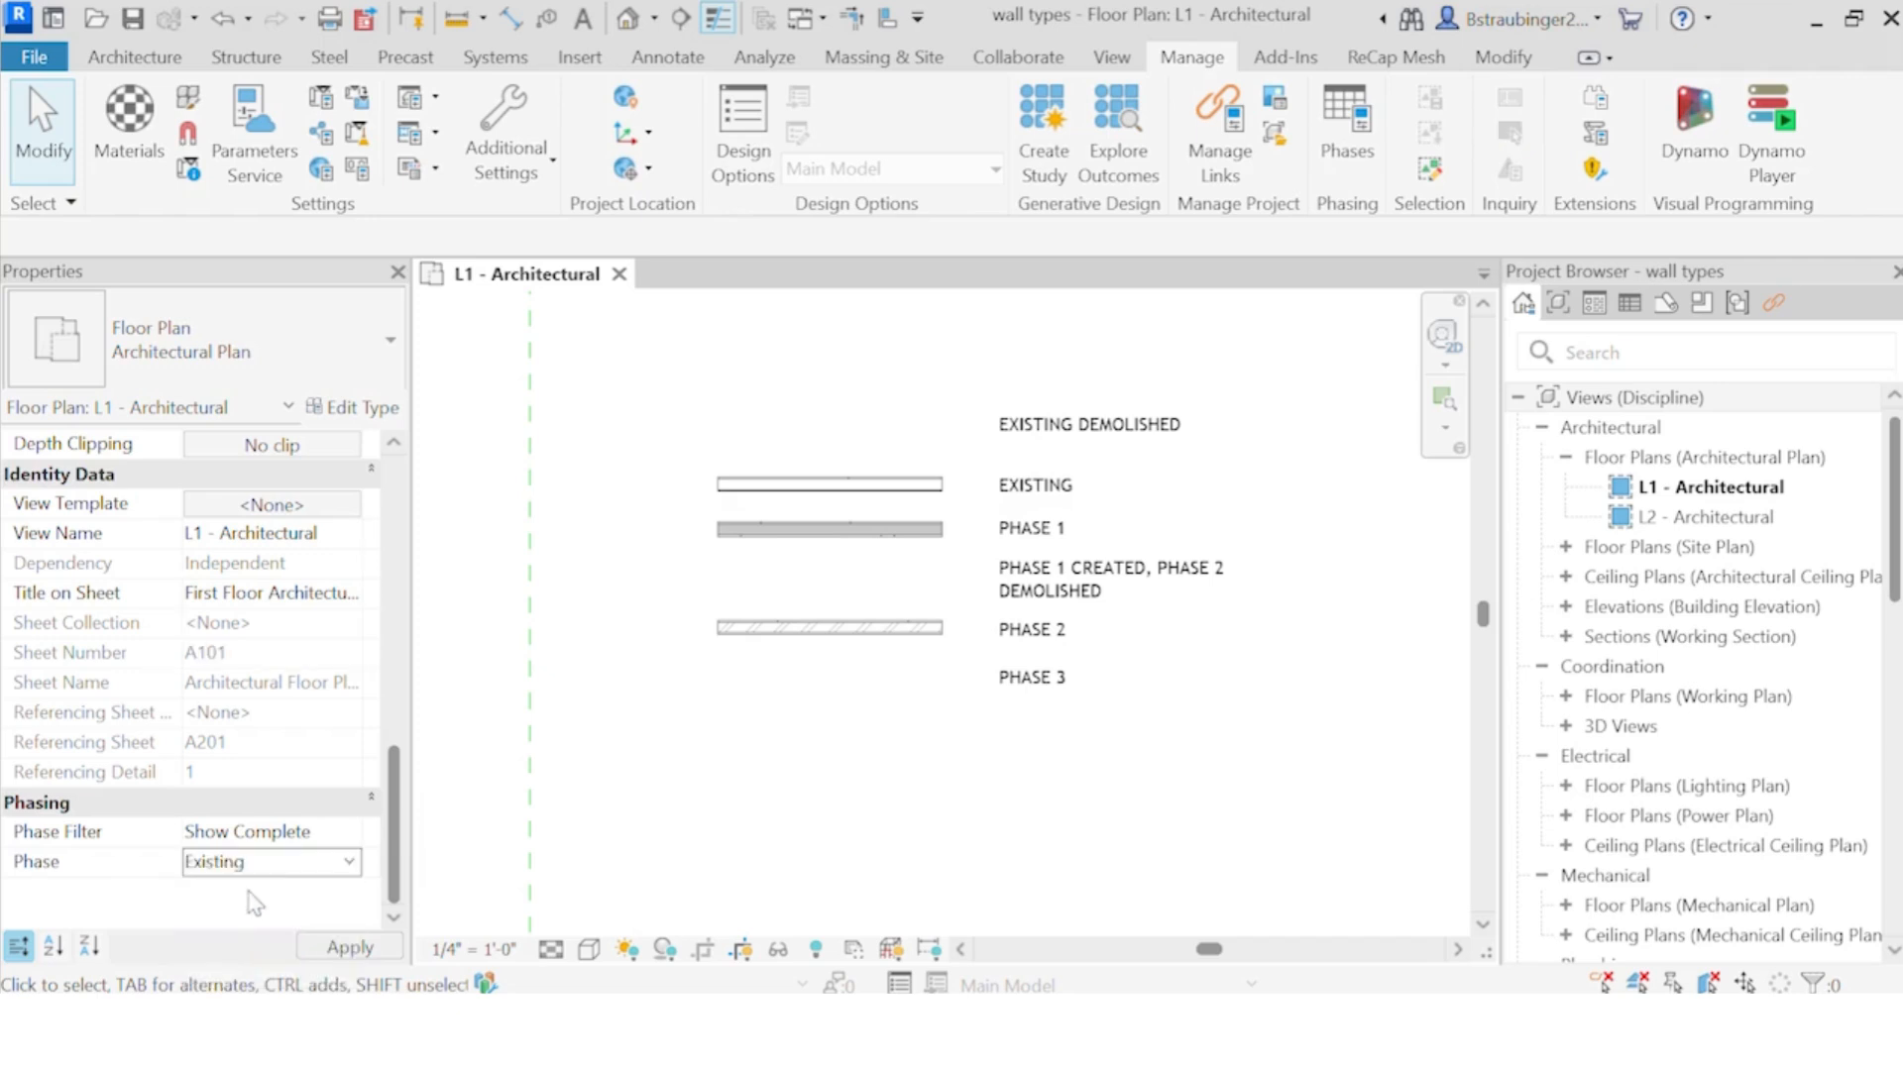
# Step: Set the view's phase to PHASE 1 and its phase filter to Show Previous + Demo, and inspect the existing walls
pyautogui.click(350, 865)
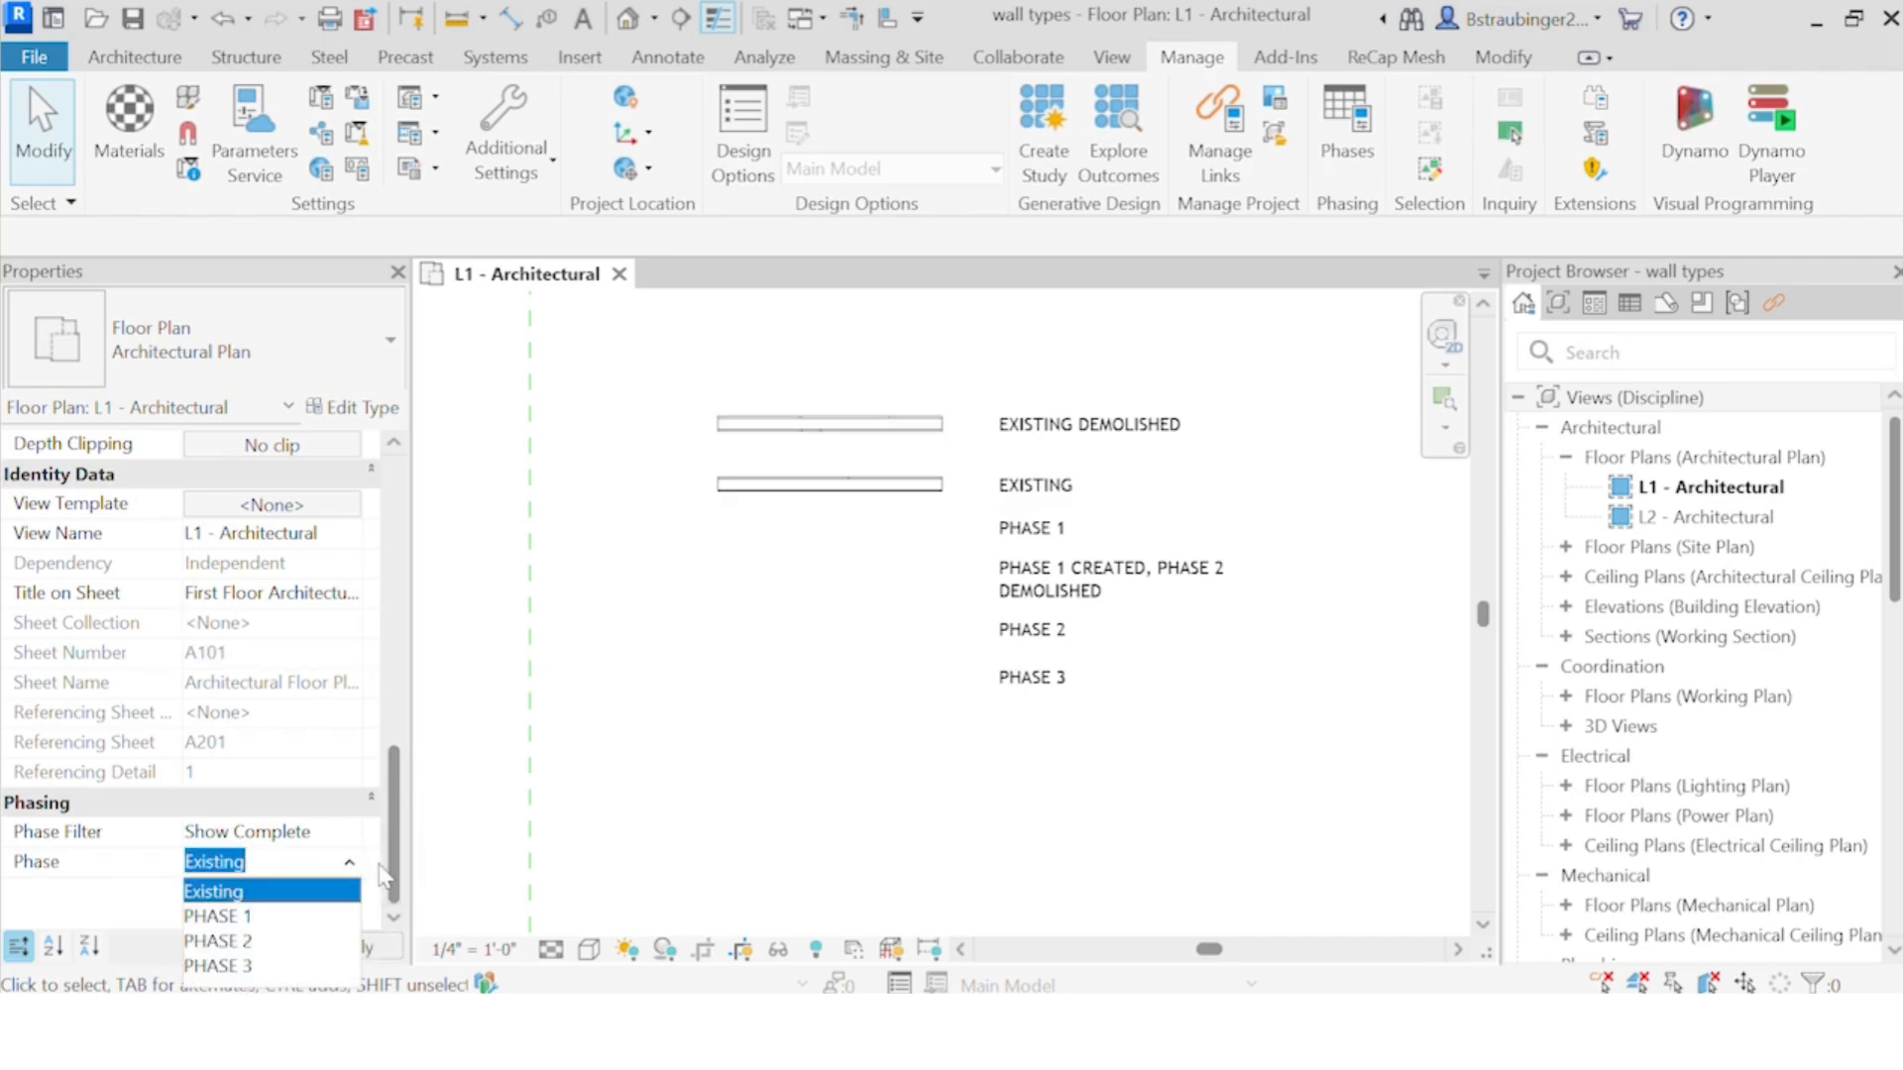
pyautogui.click(228, 916)
pyautogui.click(351, 833)
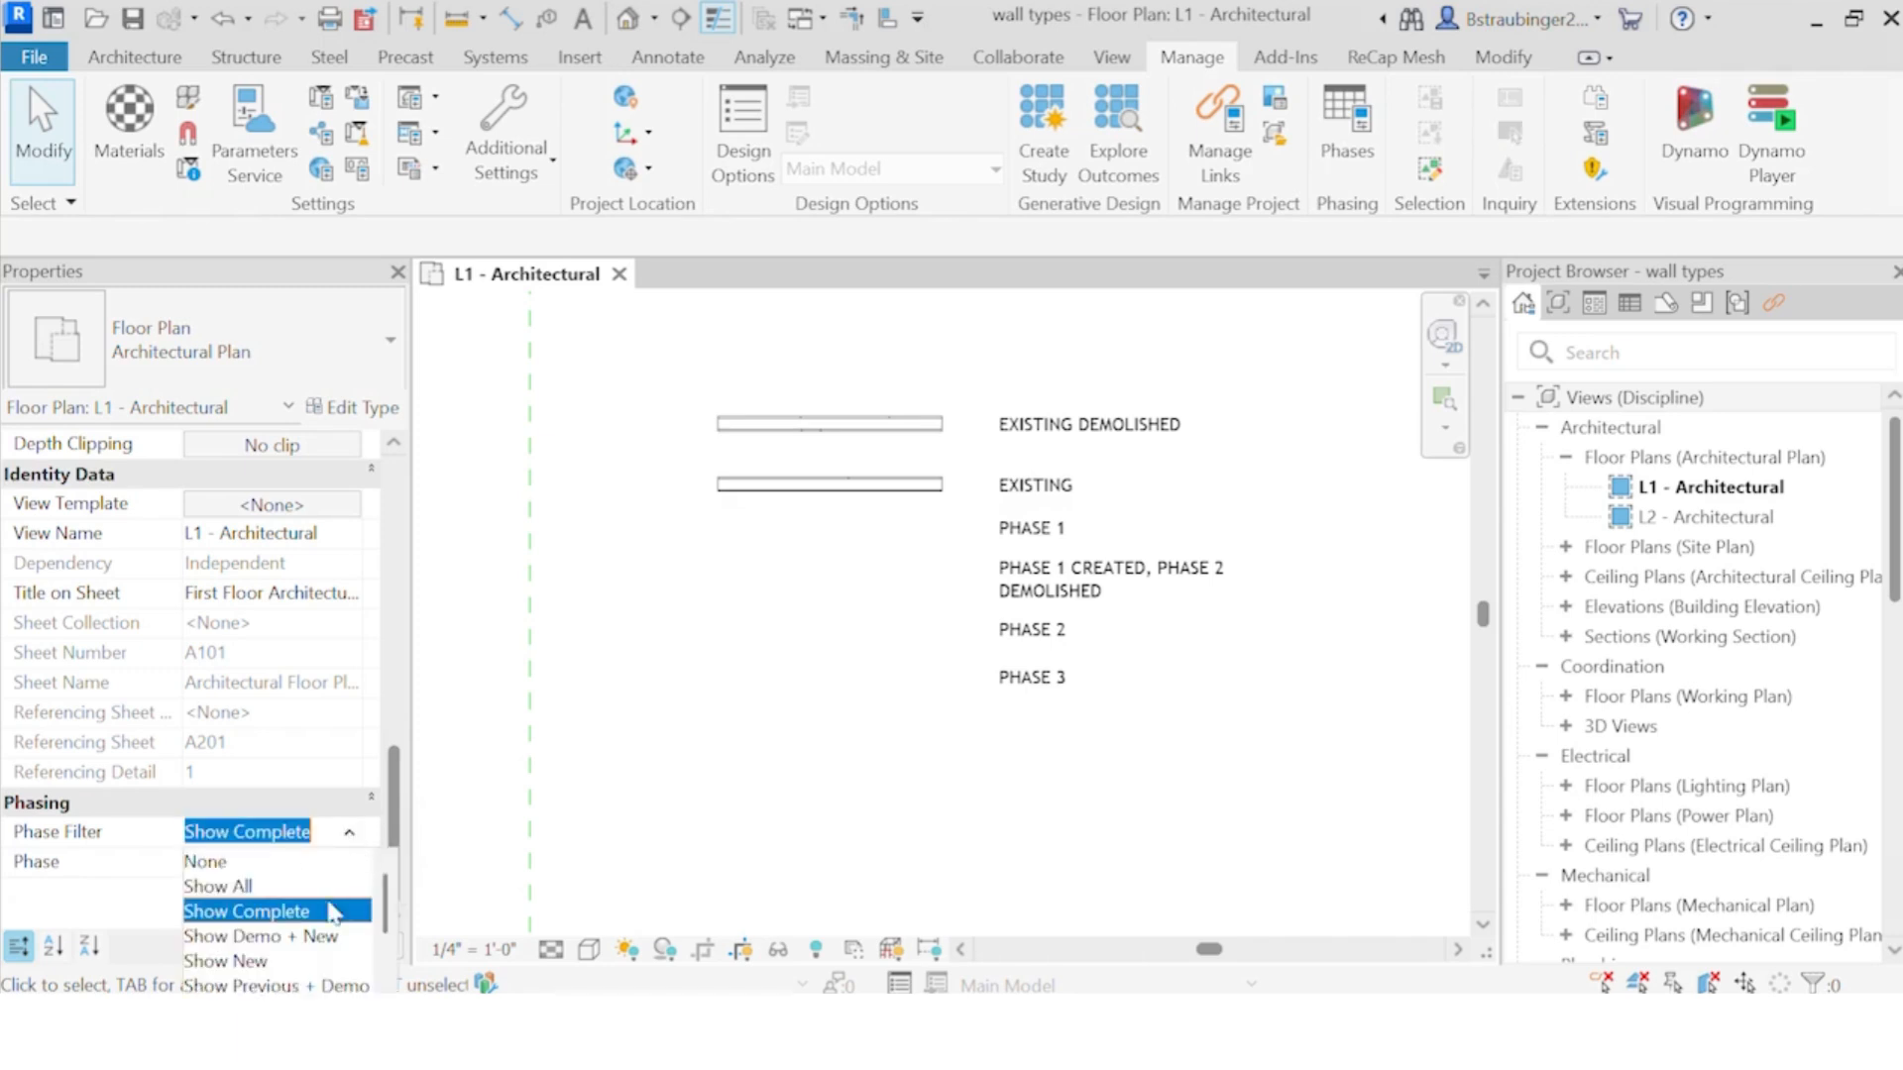
pyautogui.click(267, 985)
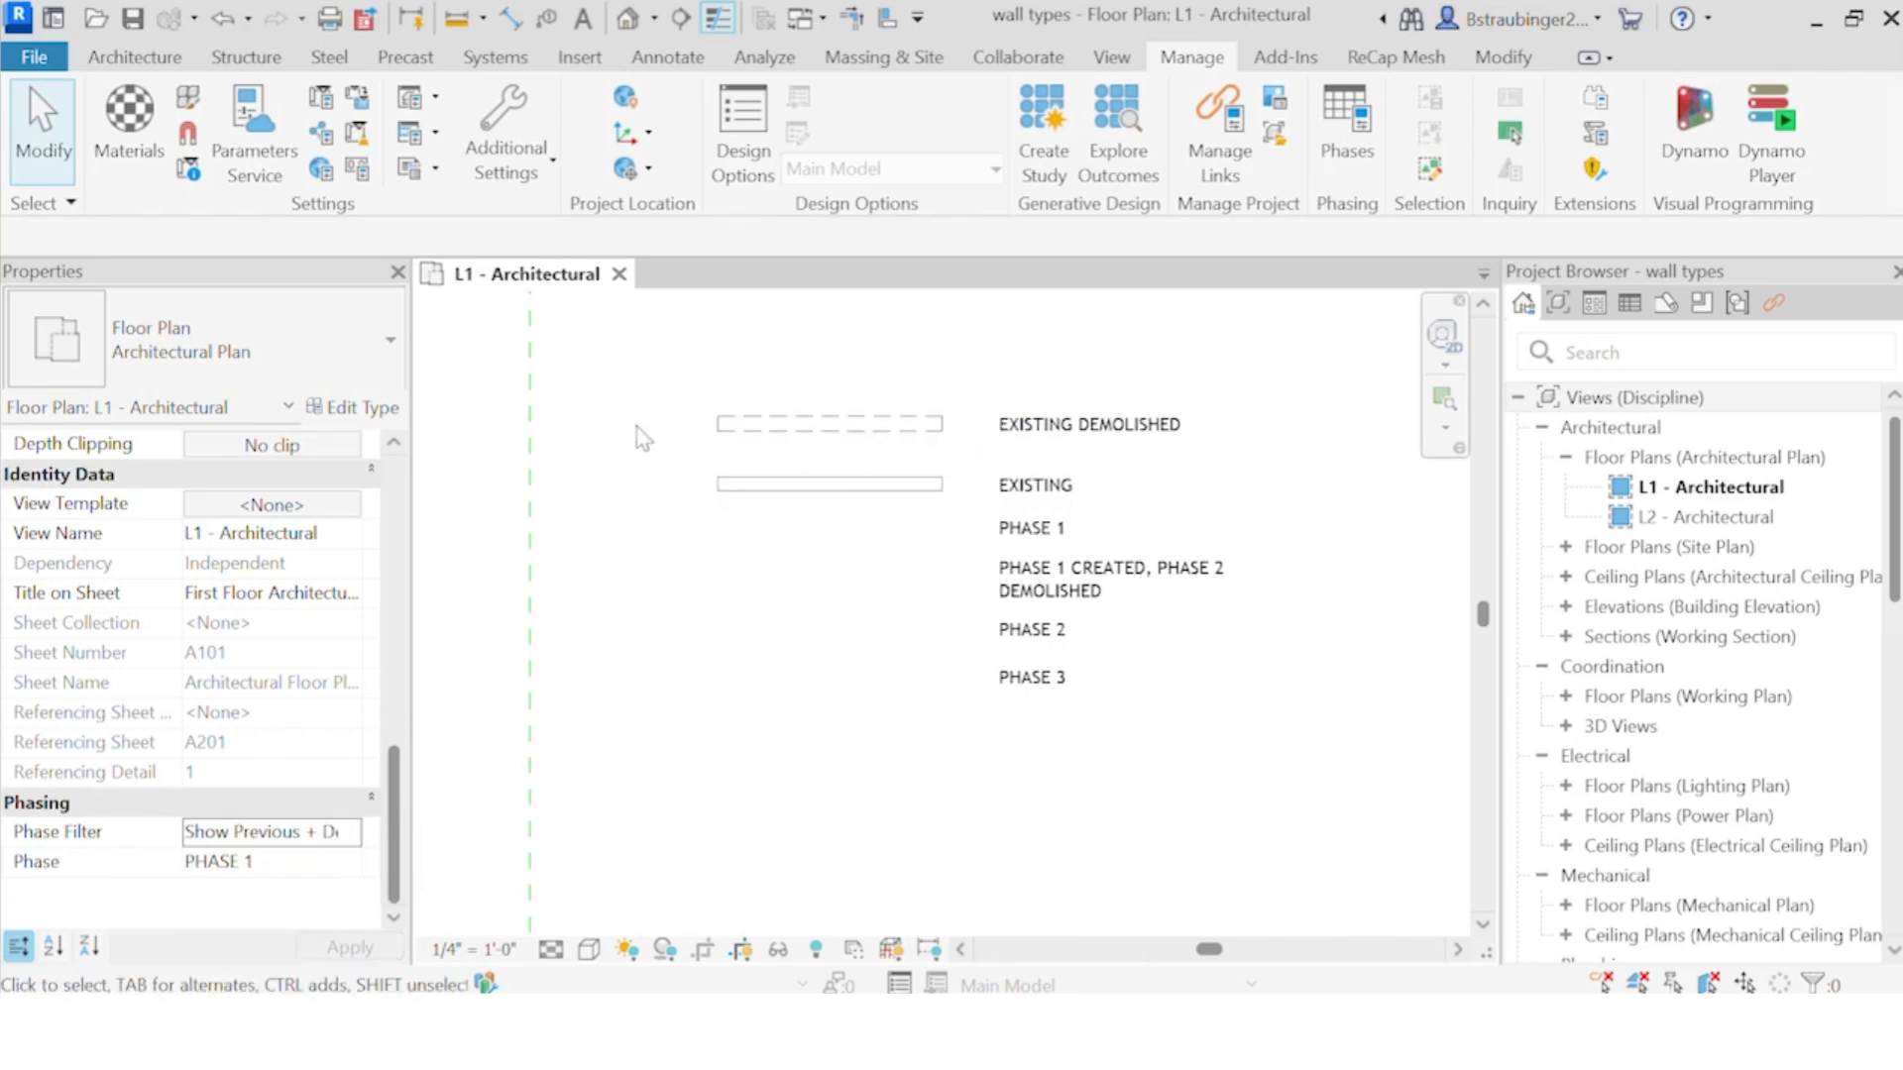
pyautogui.scroll(3, 798, 561)
pyautogui.moveTo(828, 573); pyautogui.dragTo(688, 624, button='middle')
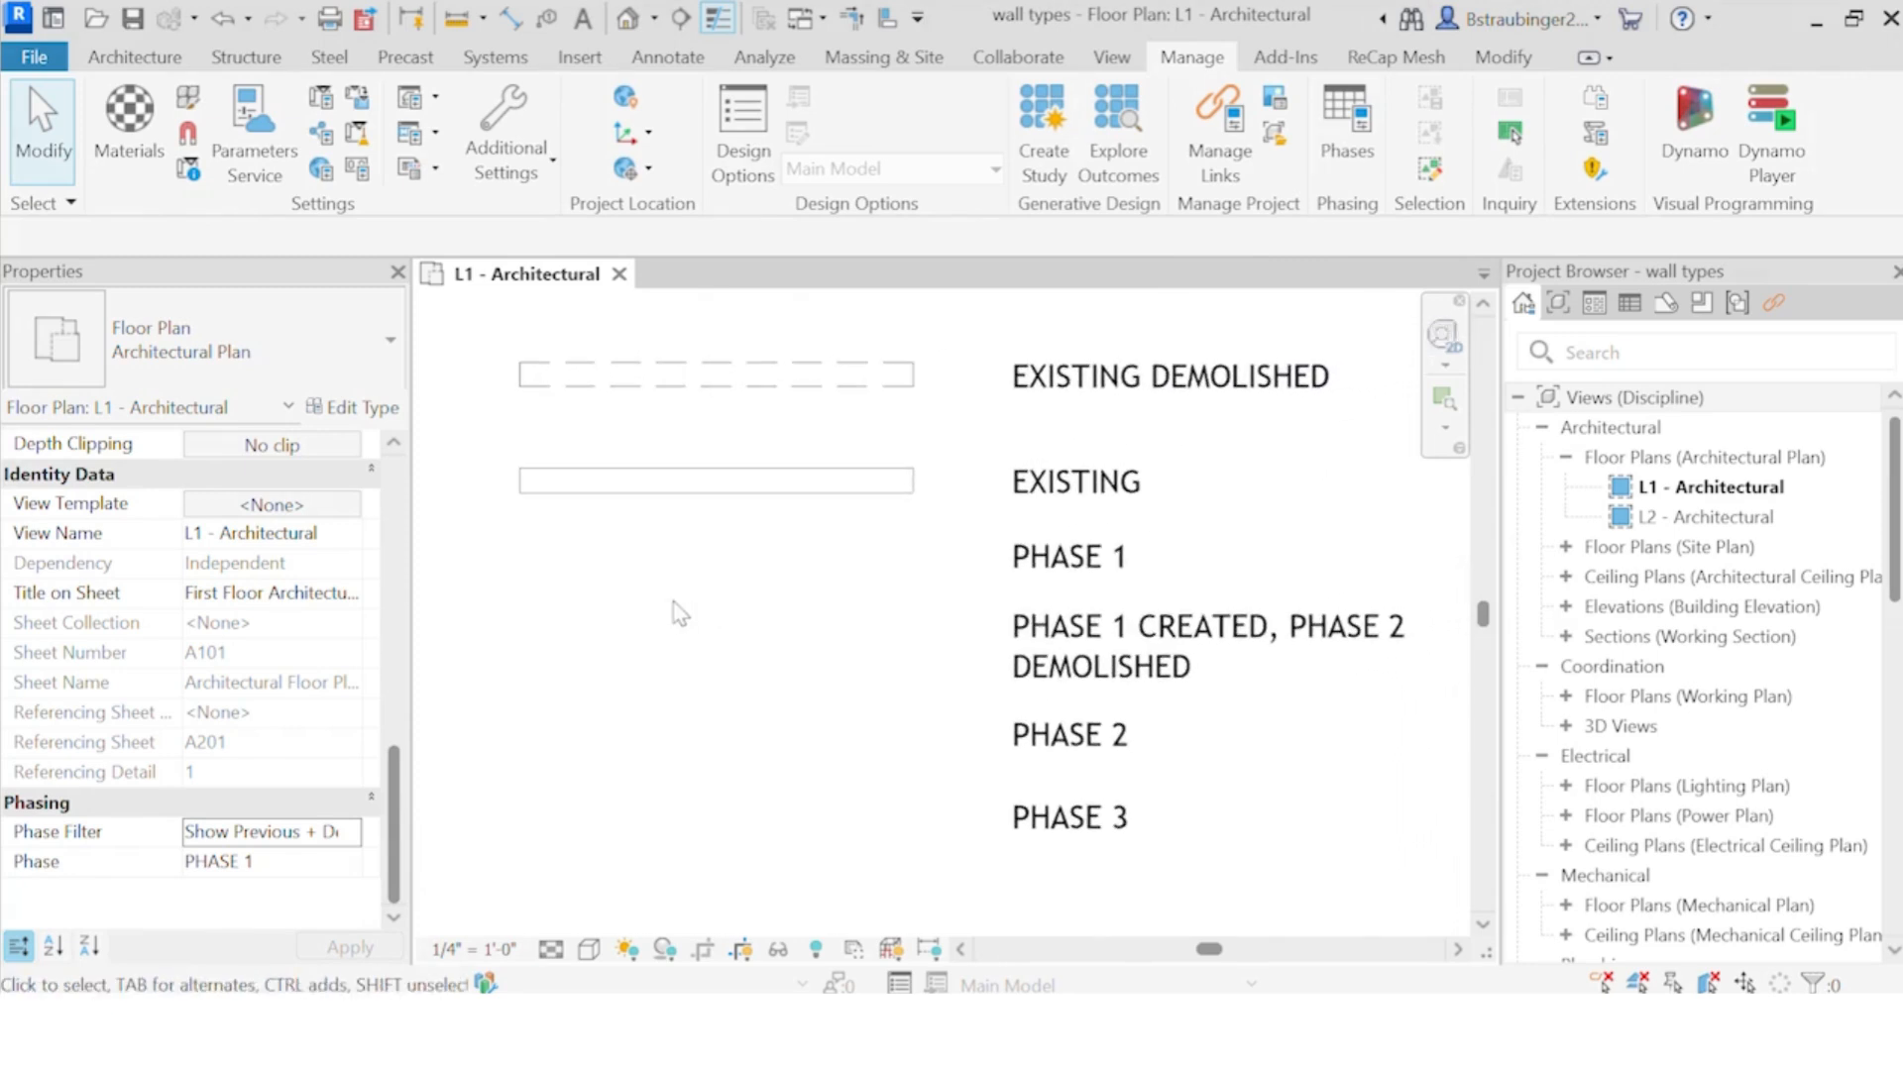